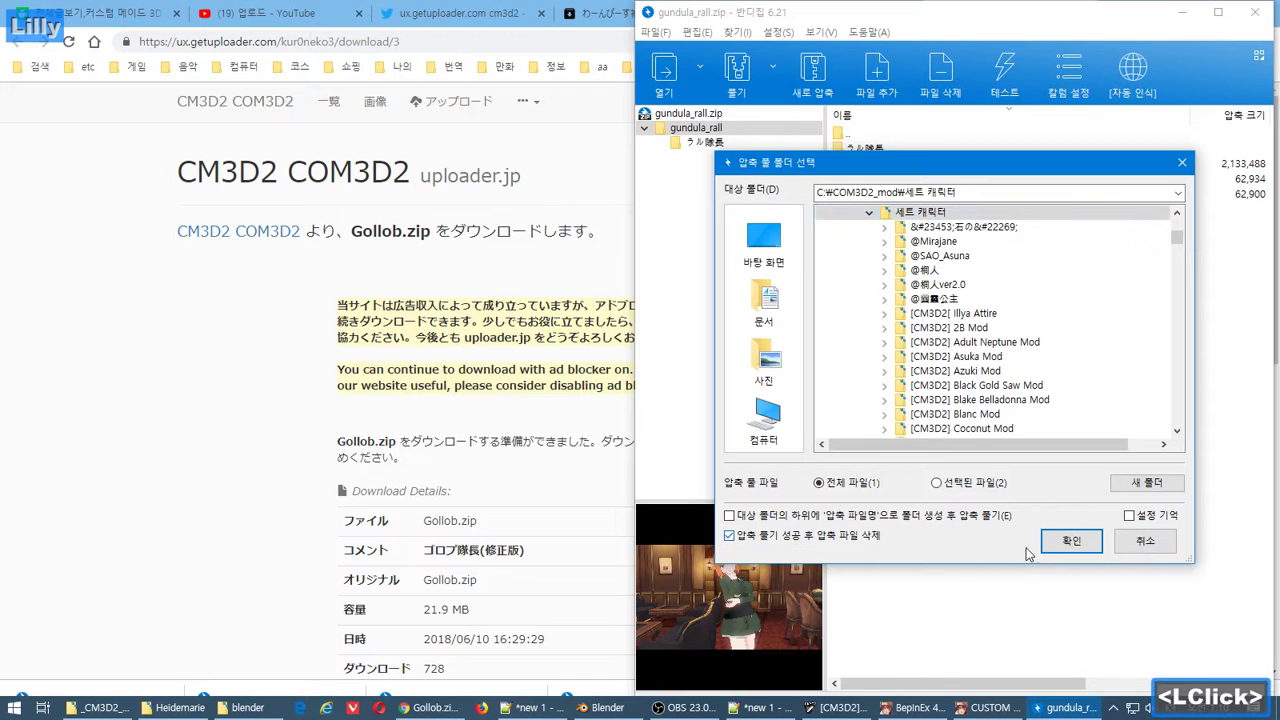
Extract all files of gundula_rall.zip into C:\COM3D2_mod\세트 캐릭터, deleting the archive on success, and close the archive window
left_click(1066, 540)
key("Escape")
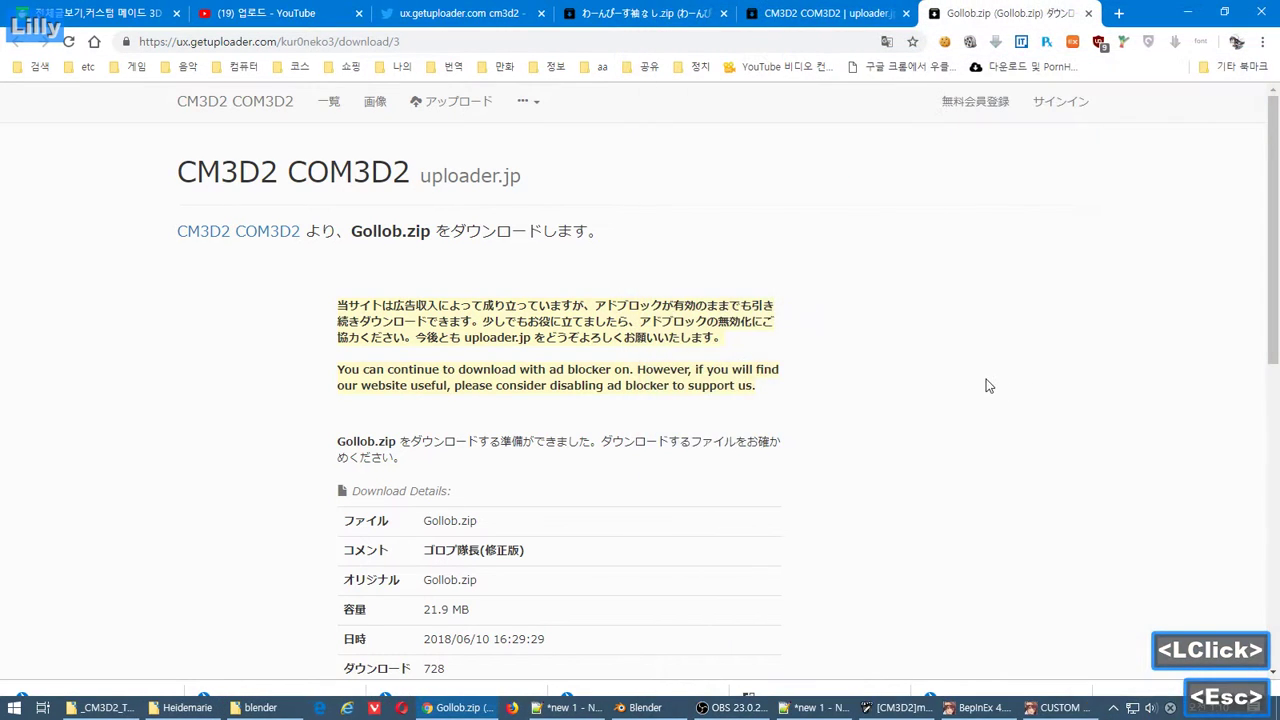
Download Gollob.zip from its uploader page and close that page
scroll(988, 386, "down", 4)
left_click(559, 385)
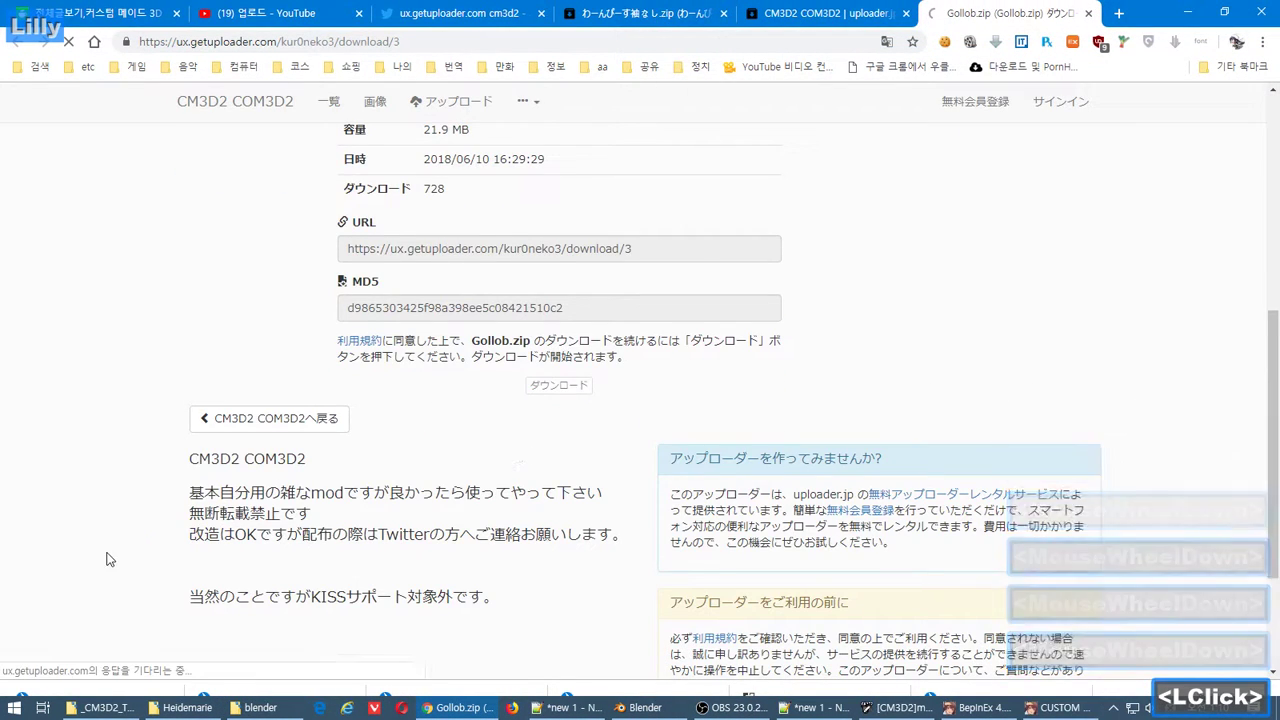
scroll(558, 477, "down", 8)
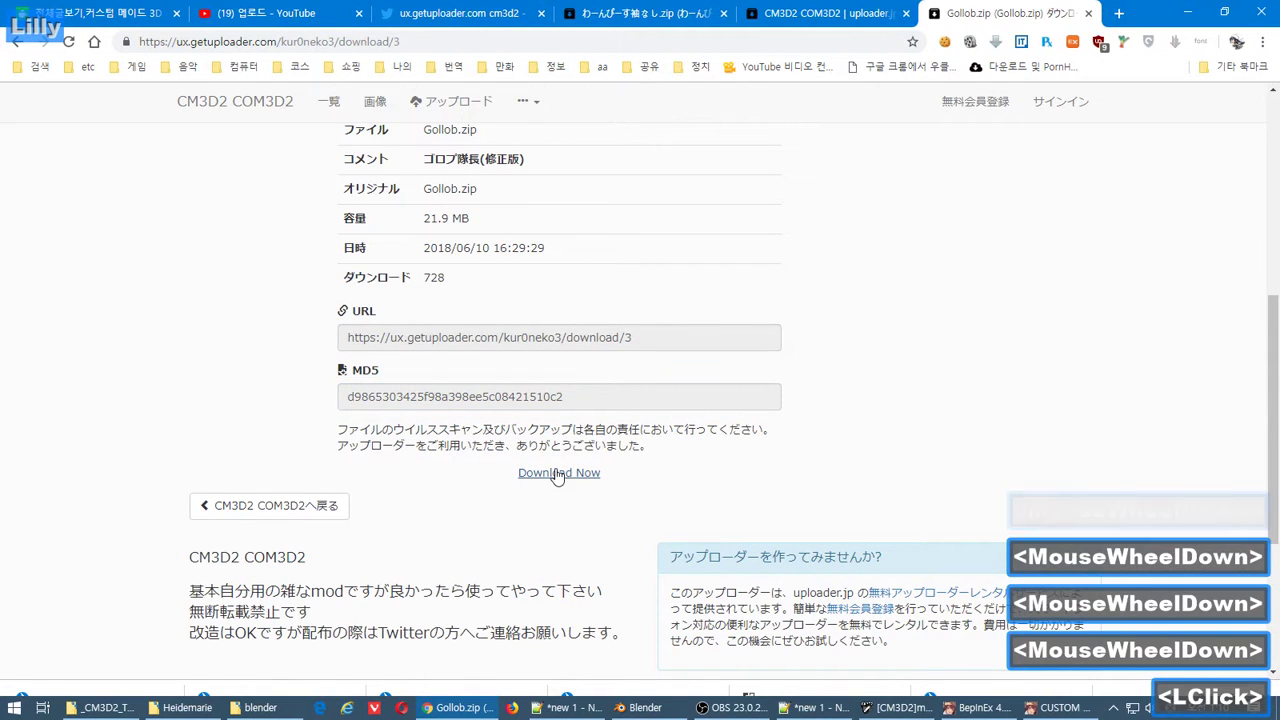
double_click(558, 474)
key("ctrl+w")
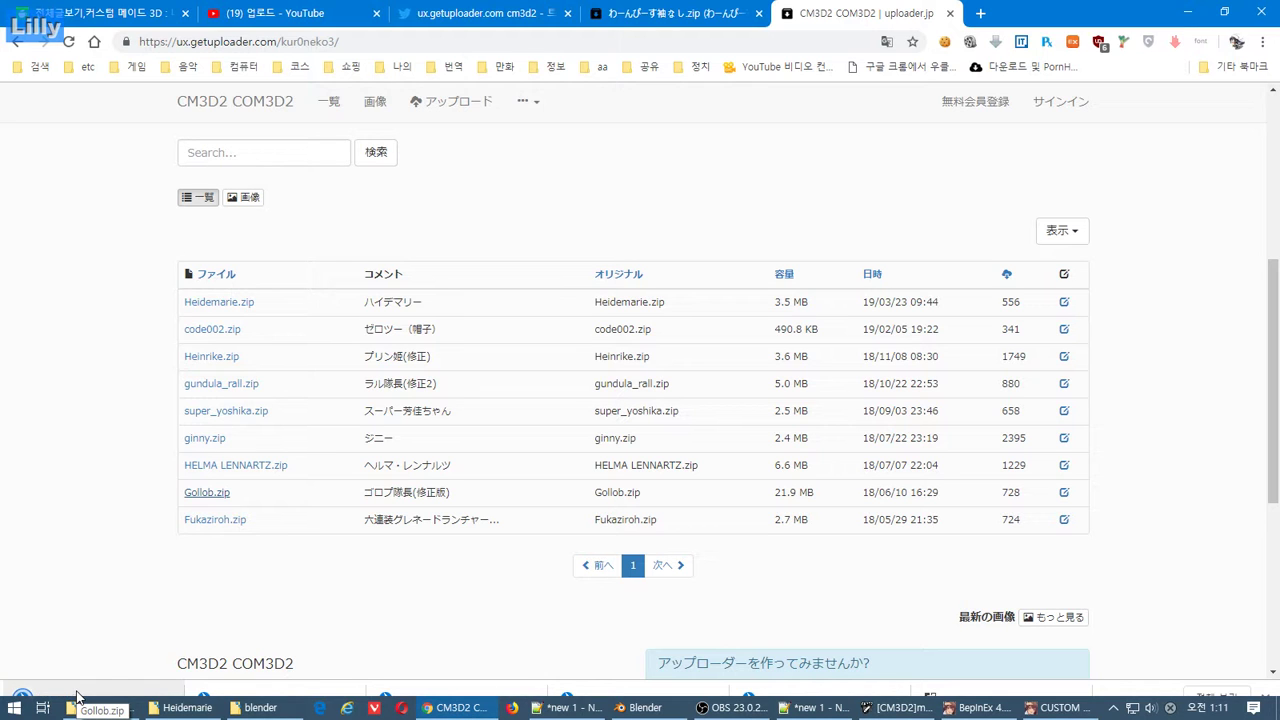
Open the downloaded Gollob.zip and set its file name encoding to Japanese (일본어)
left_click(77, 697)
left_click(876, 228)
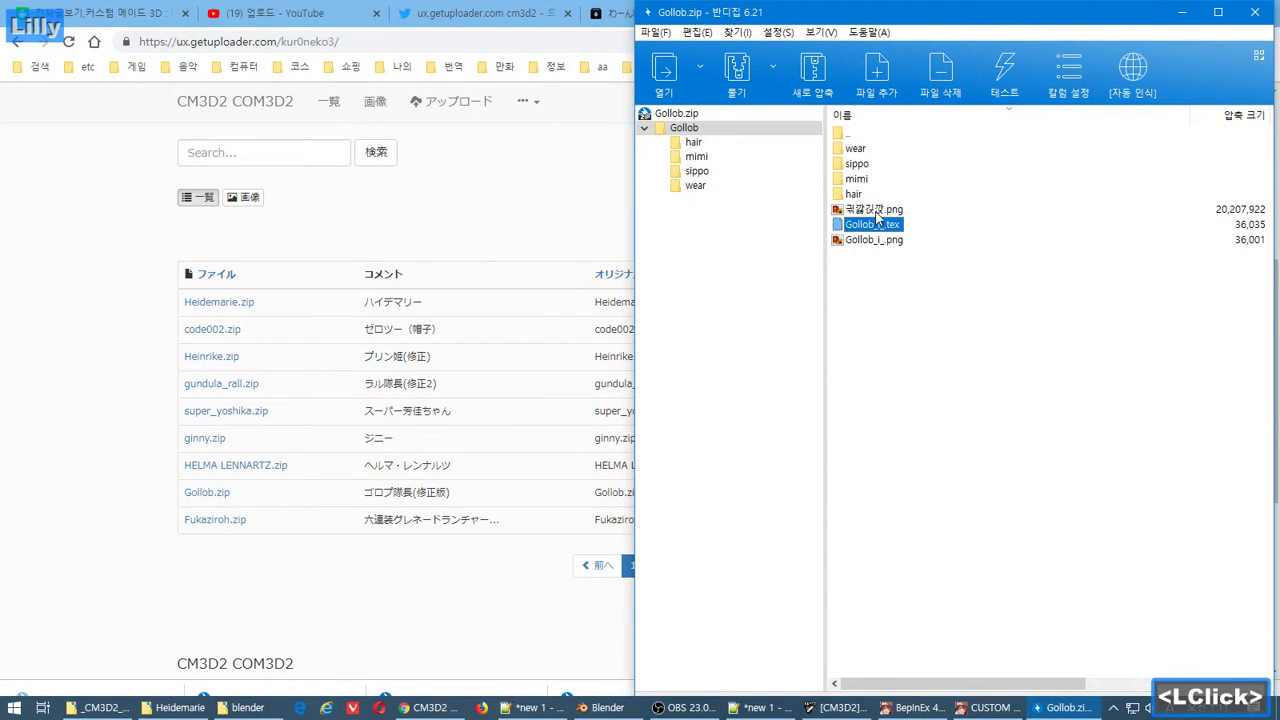
left_click(1140, 72)
left_click(1150, 132)
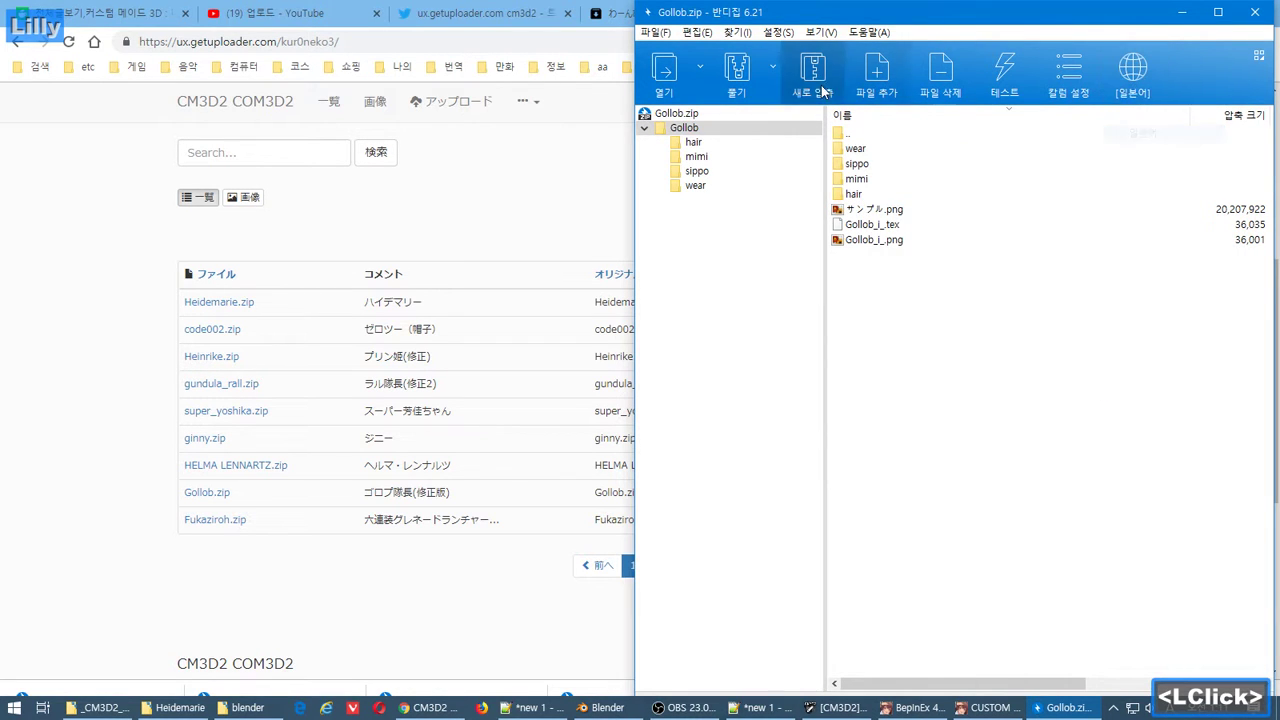
Extract all files of Gollob.zip into C:\COM3D2_mod\세트 캐릭터 and close the archive program
left_click(735, 75)
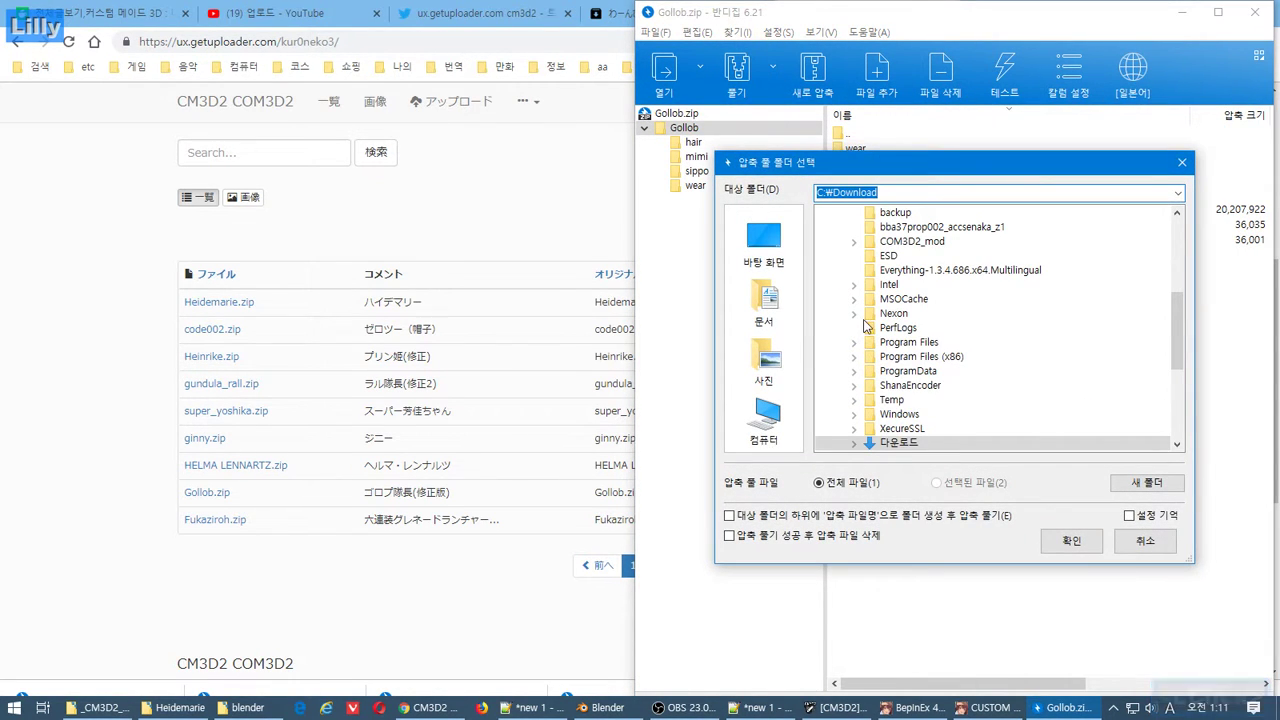
left_click(862, 242)
left_click(922, 328)
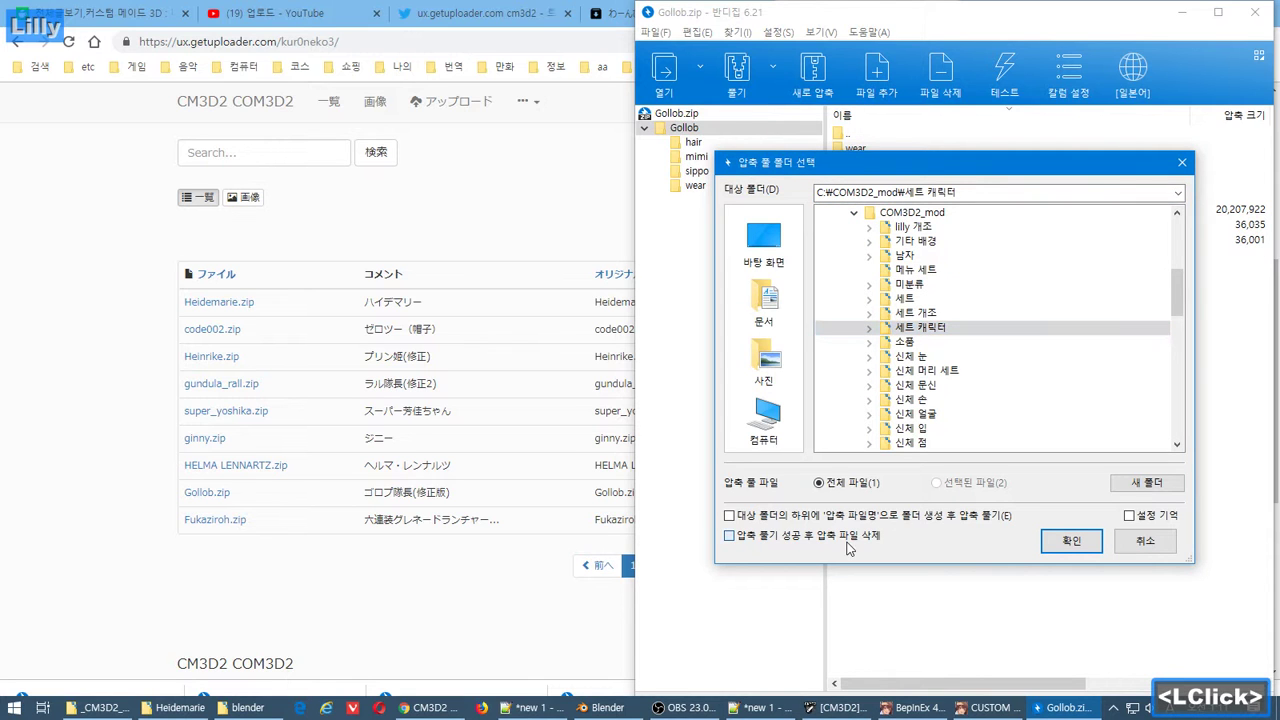
left_click(1058, 549)
left_click(933, 708)
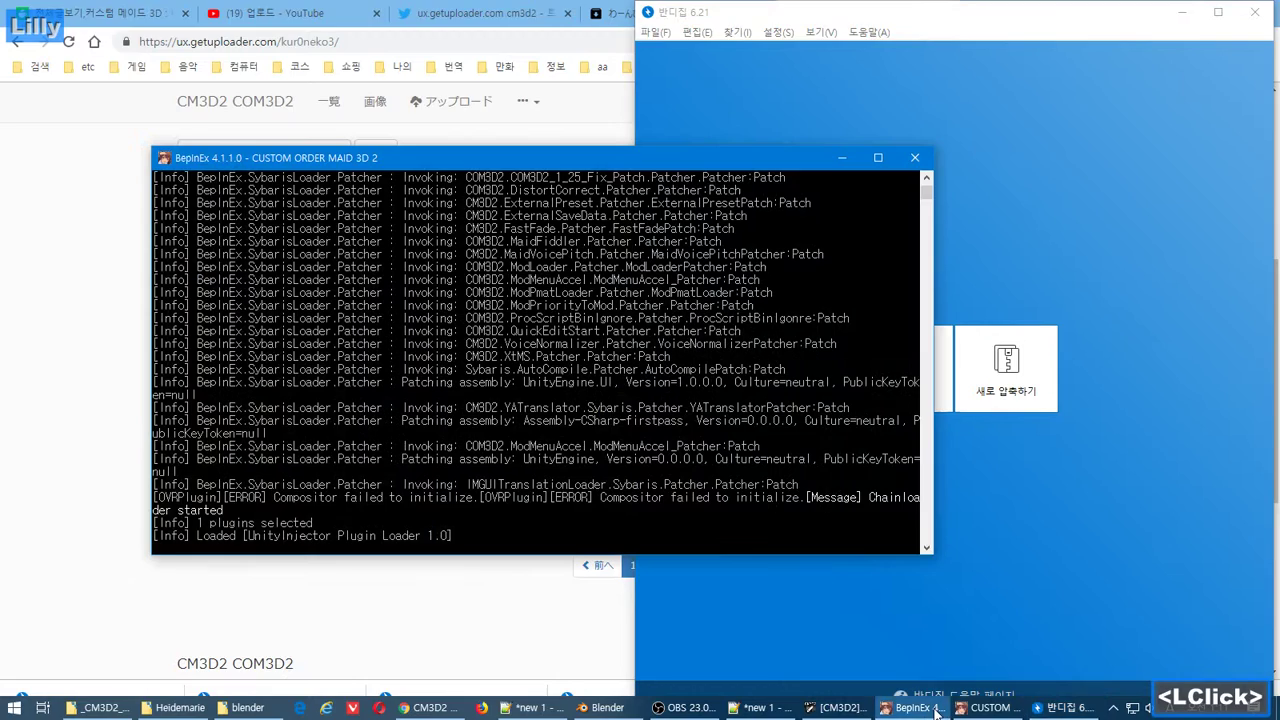
left_click(1090, 456)
left_click(1255, 12)
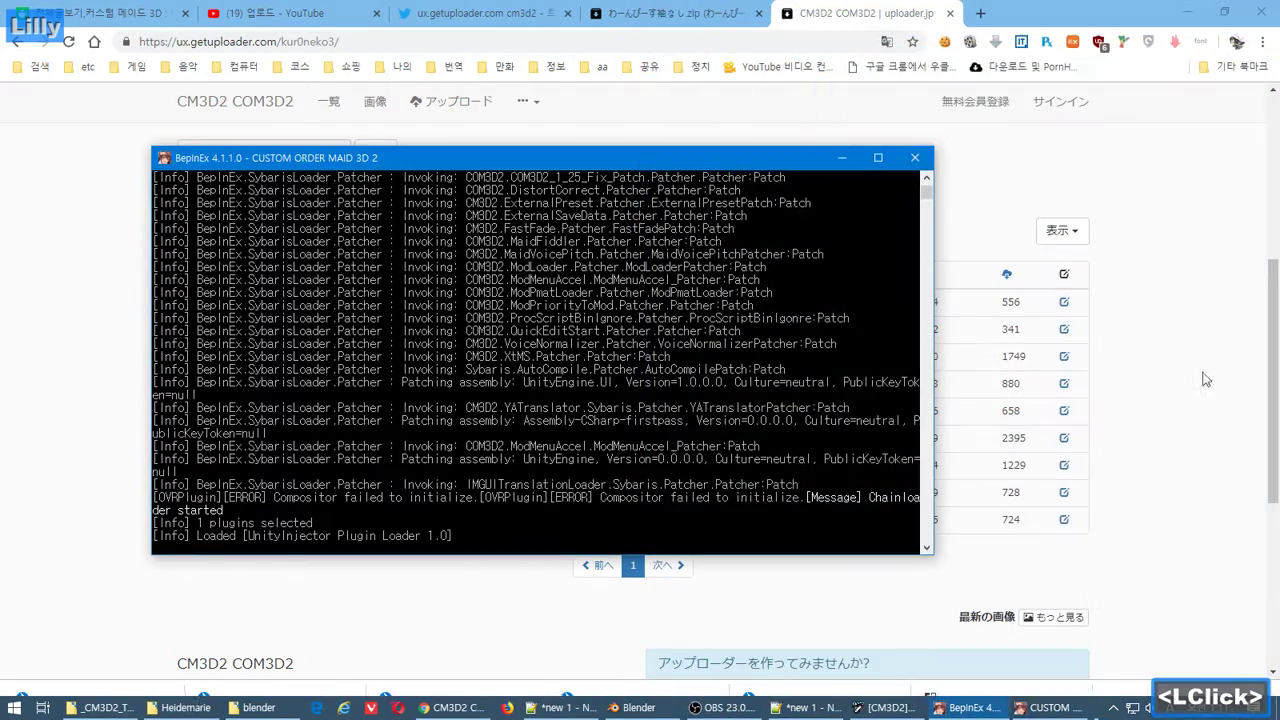
Open Task Manager on half of the desktop, check the CPU use of COM3D2x64.exe, and minimize Task Manager
right_click(1180, 708)
left_click(1178, 646)
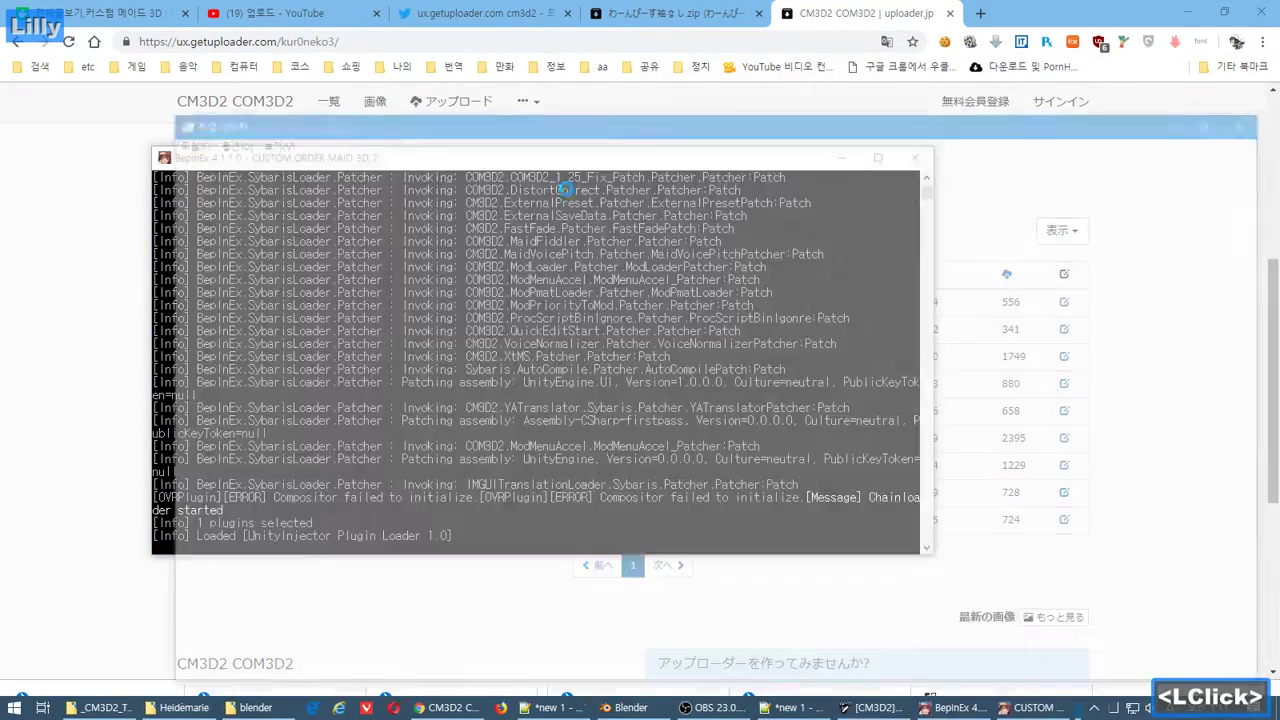
left_click_drag(320, 110, 1265, 160)
left_click(1000, 192)
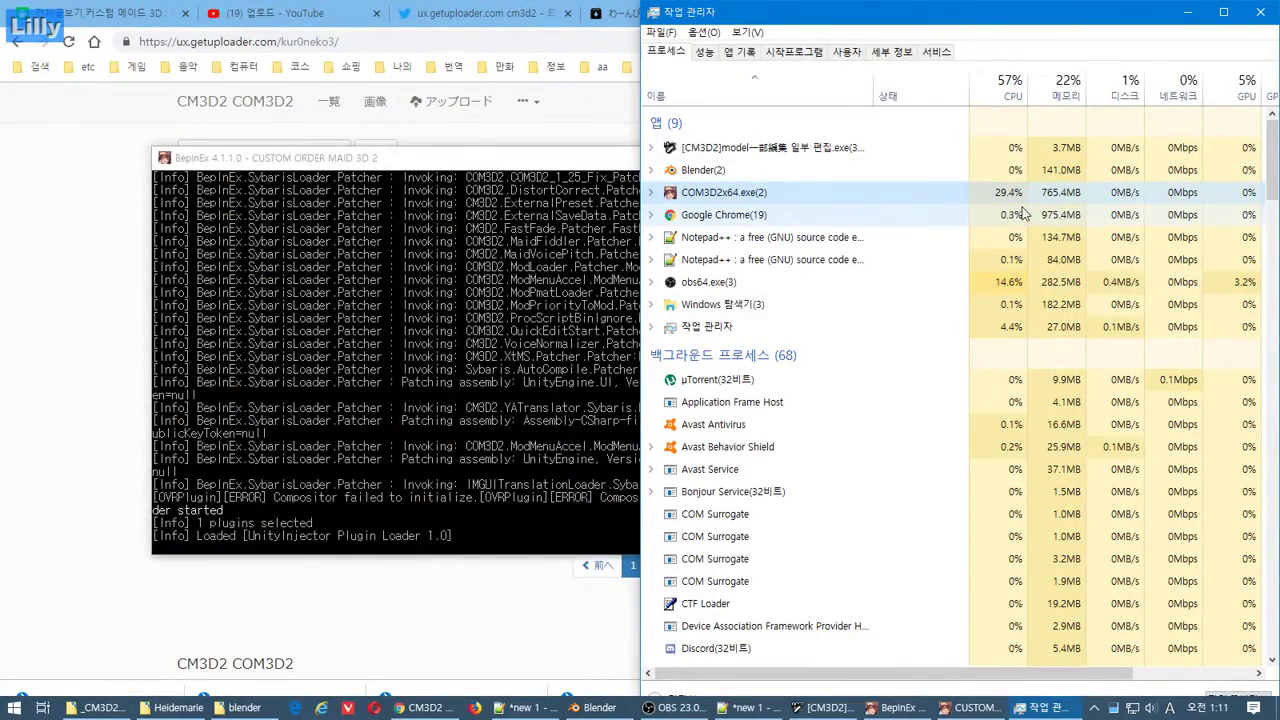
left_click(1189, 13)
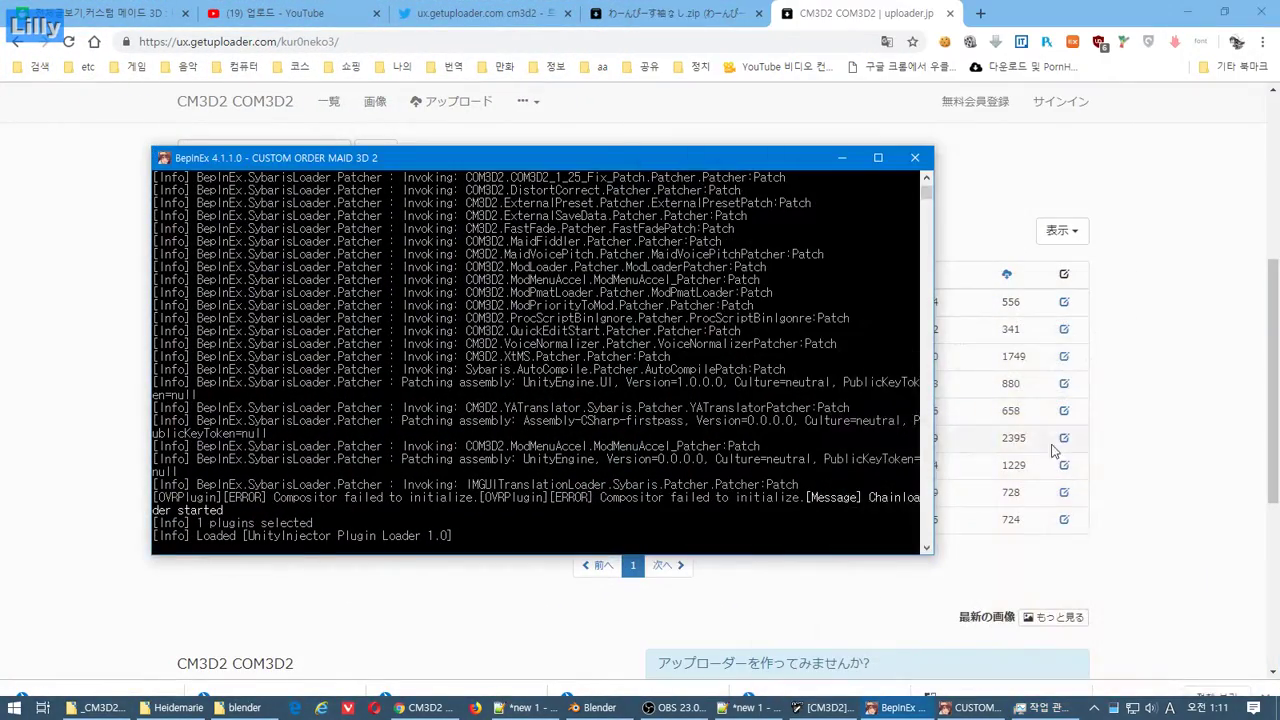
Bring up the model editing program showing prin_onep_z1.model and close it
left_click(1062, 488)
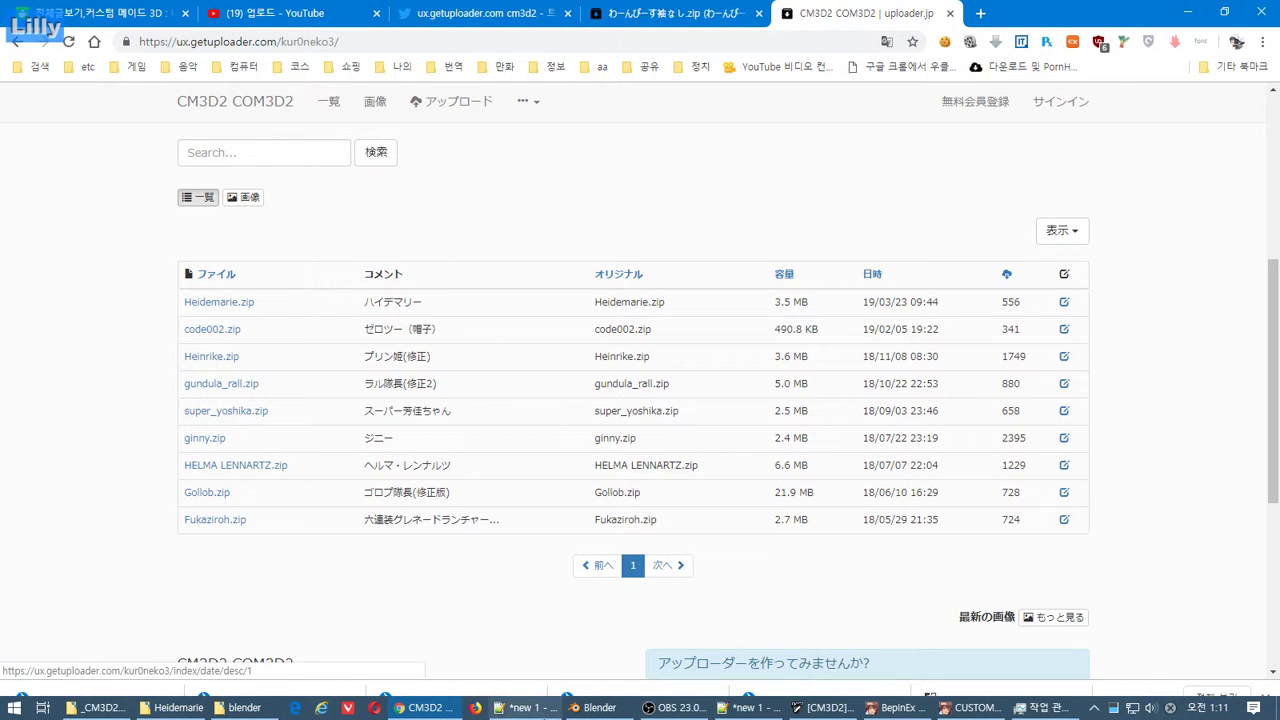
left_click(834, 708)
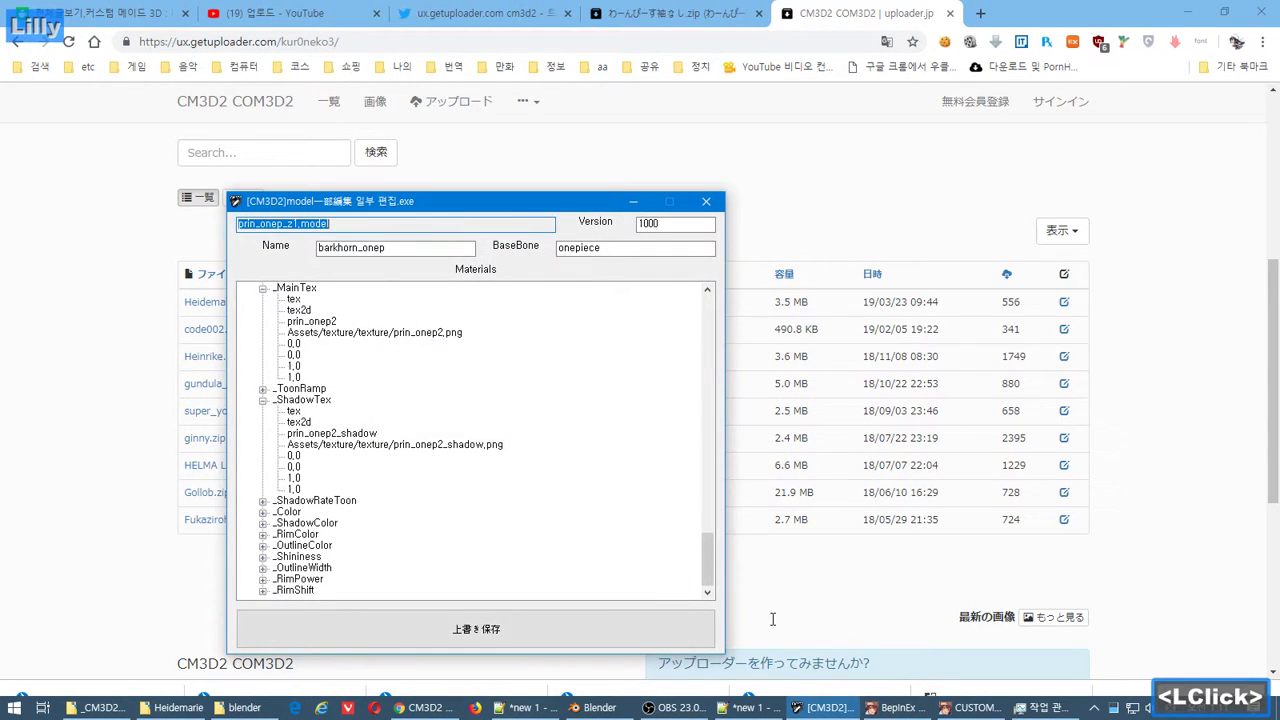
left_click(707, 202)
Look over the notes and prin_onep_z1.menu.txt in the open Notepad++ windows
left_click(795, 708)
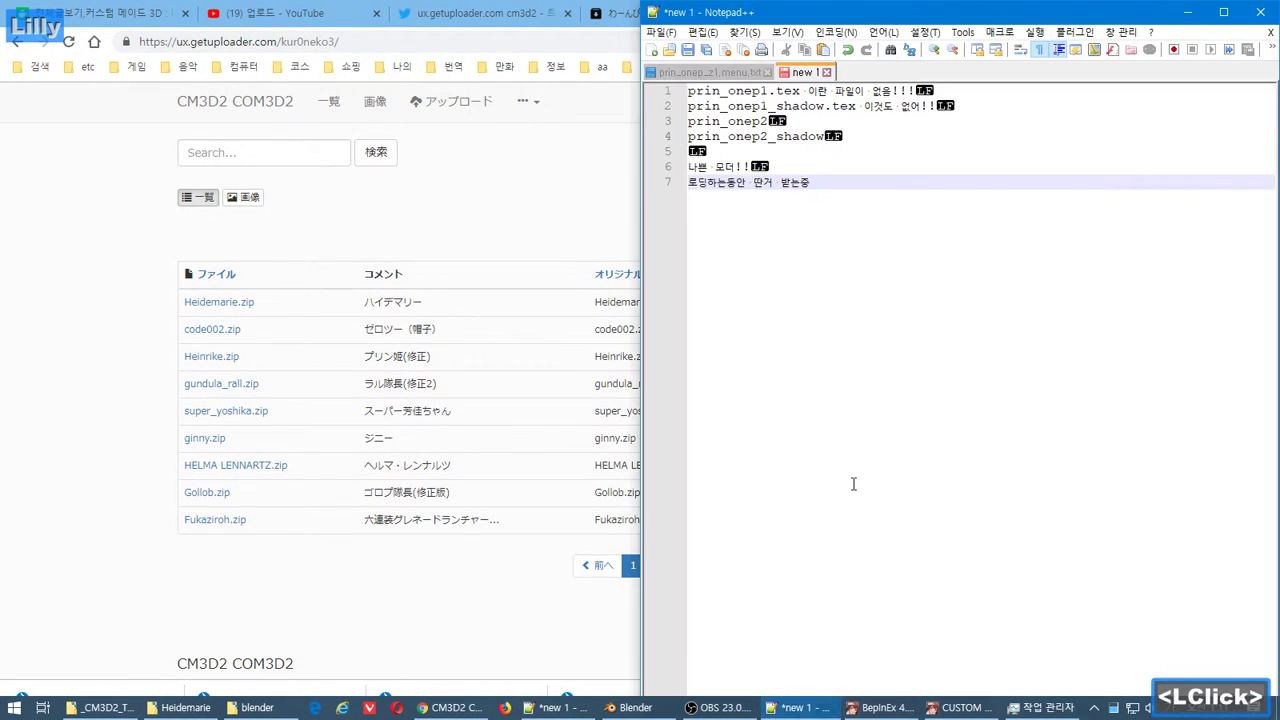
left_click(700, 73)
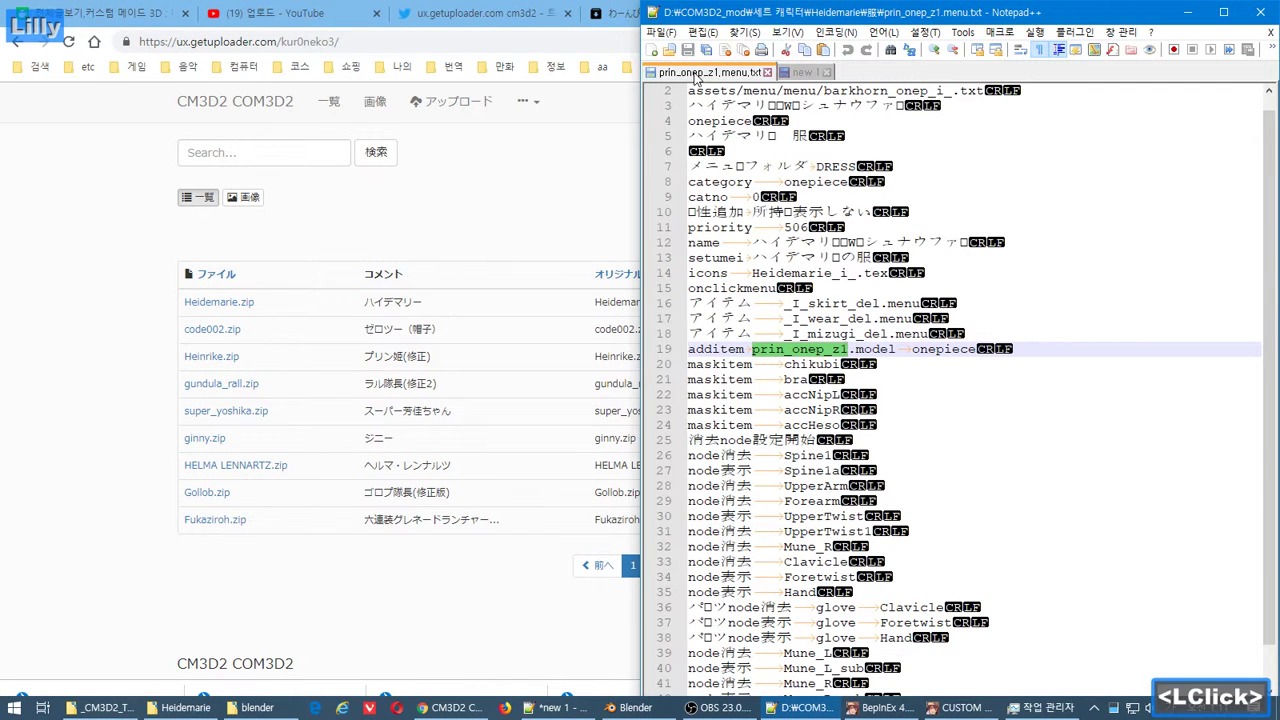
left_click(583, 712)
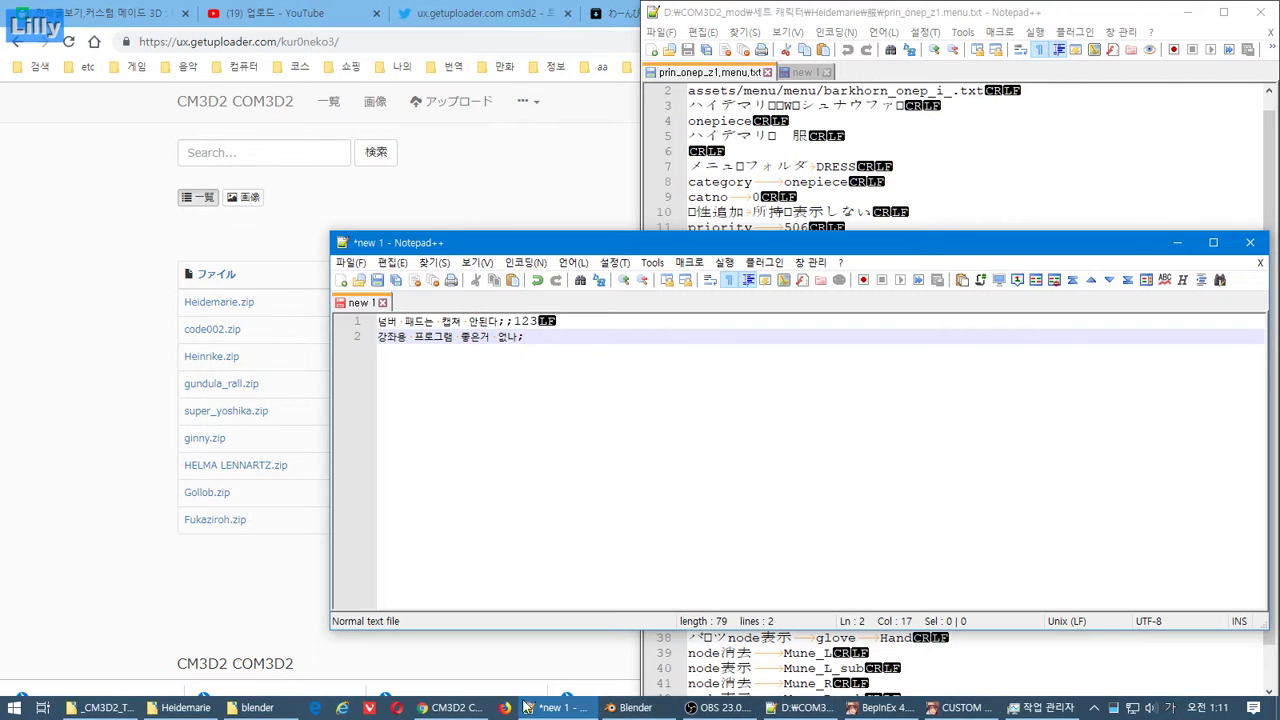
Switch to File Explorer and open the 服 folder of Heinrike inside 세트 캐릭터
left_click(272, 713)
left_click(190, 710)
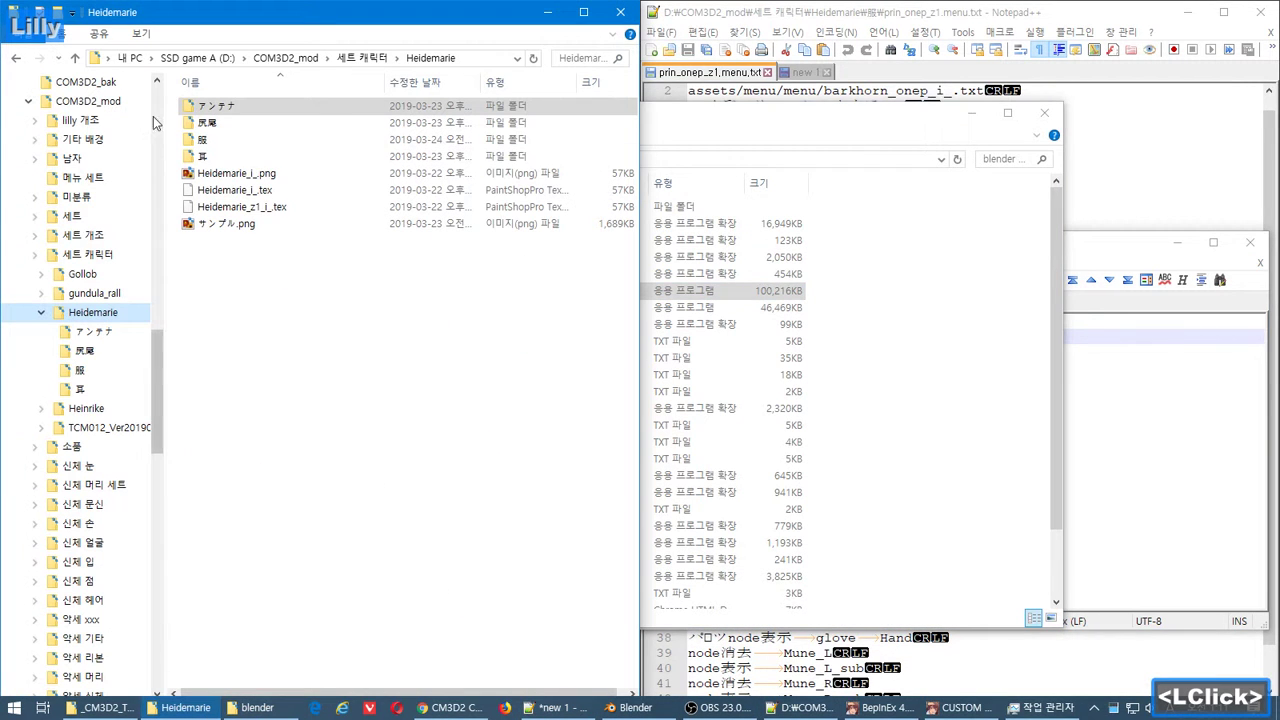
left_click(352, 58)
scroll(300, 132, "up", 5)
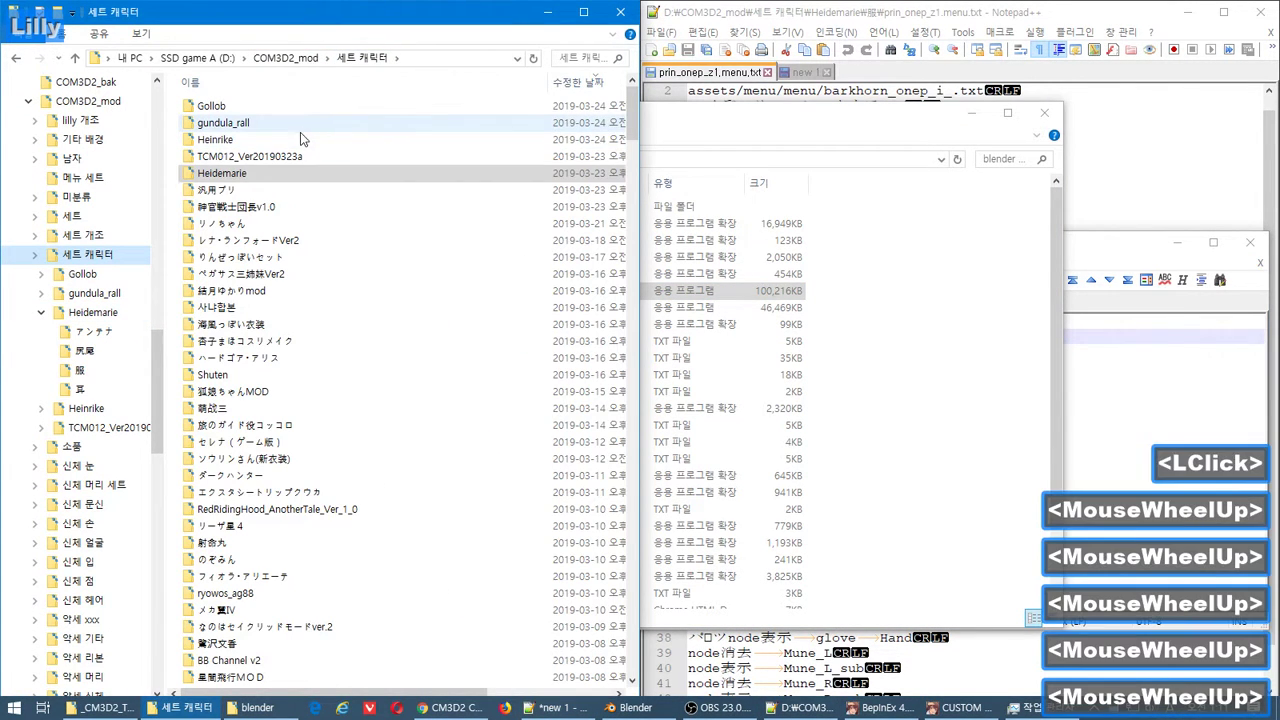
double_click(300, 139)
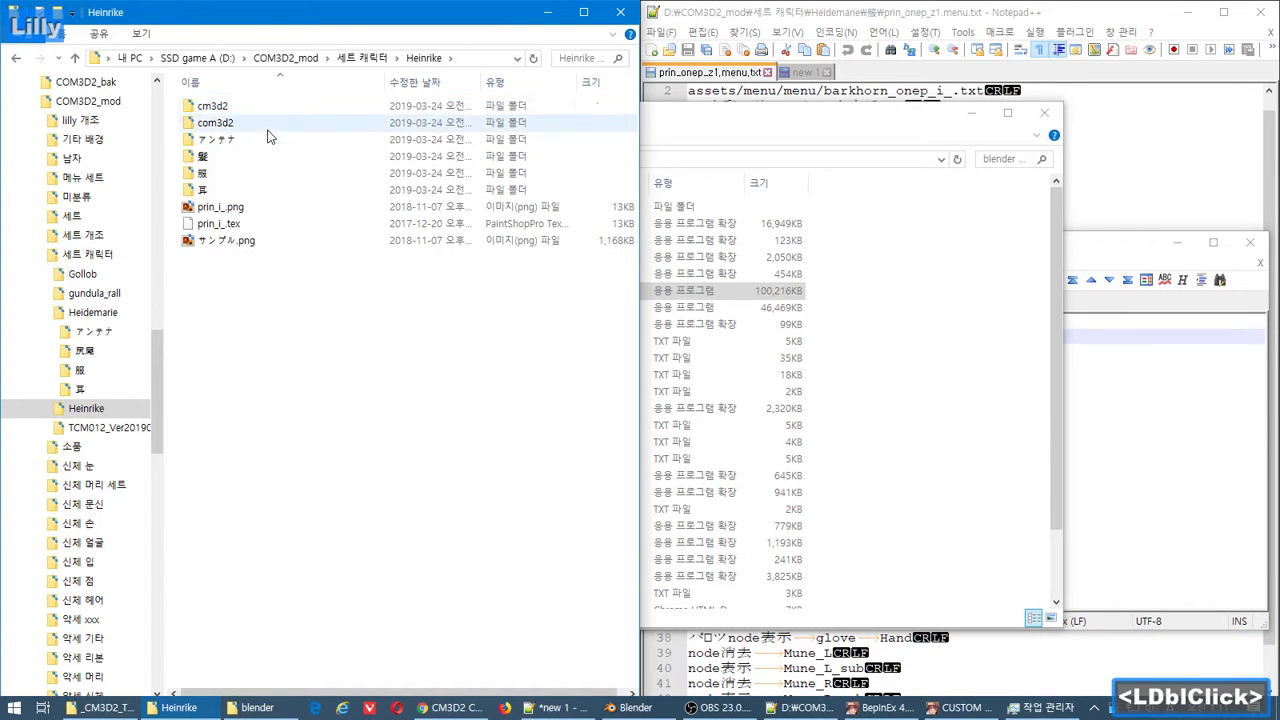
double_click(270, 172)
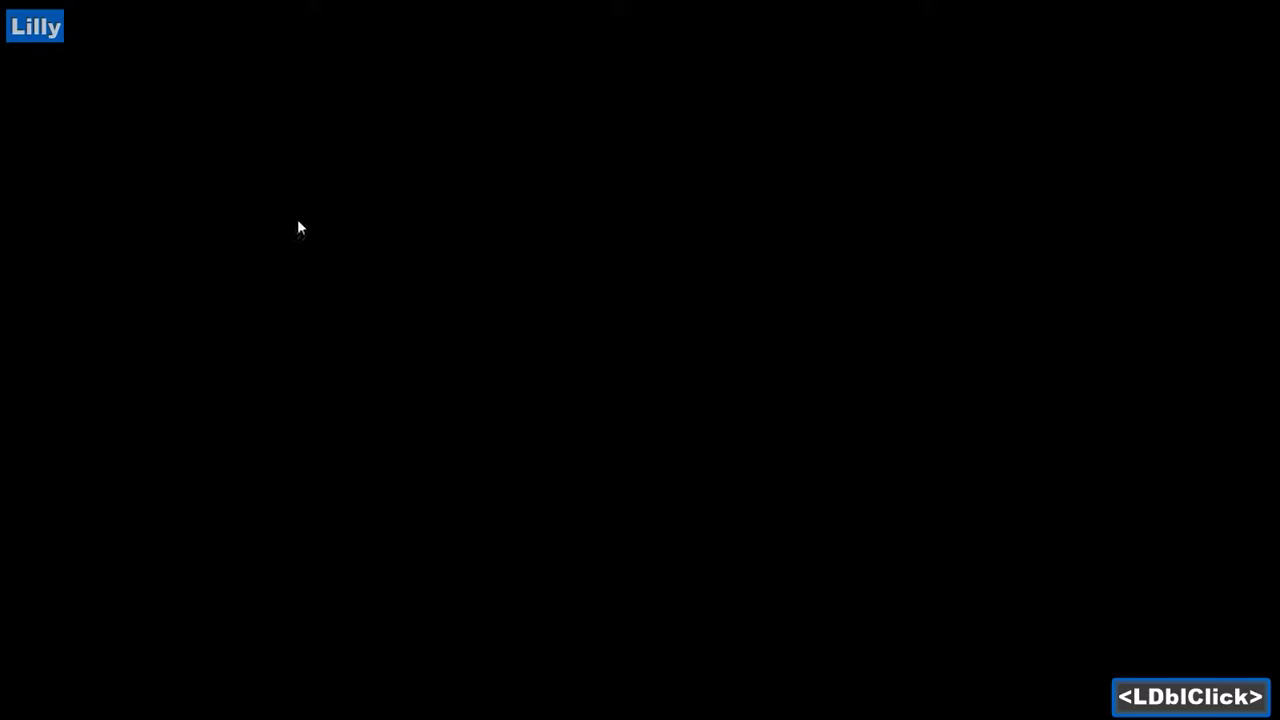
key("alt+Tab")
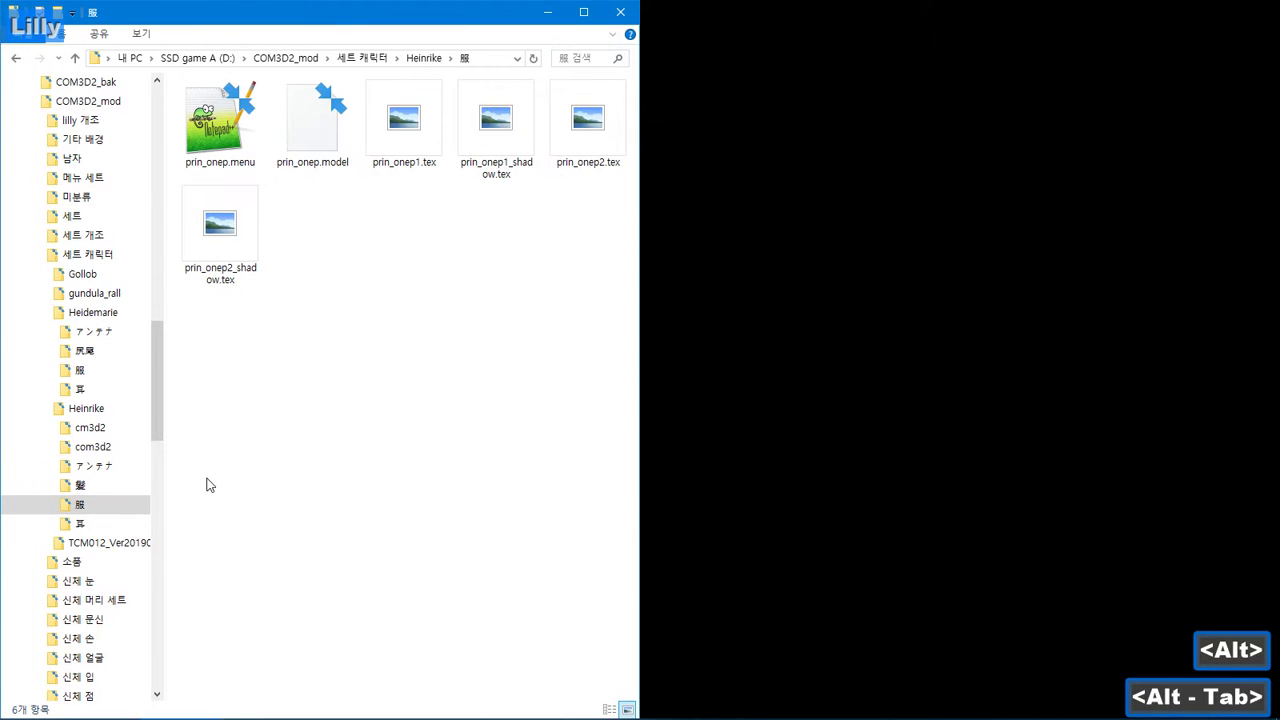
Show the files of Heinrike's 服 folder in the details view (자세히)
right_click(391, 245)
left_click(445, 292)
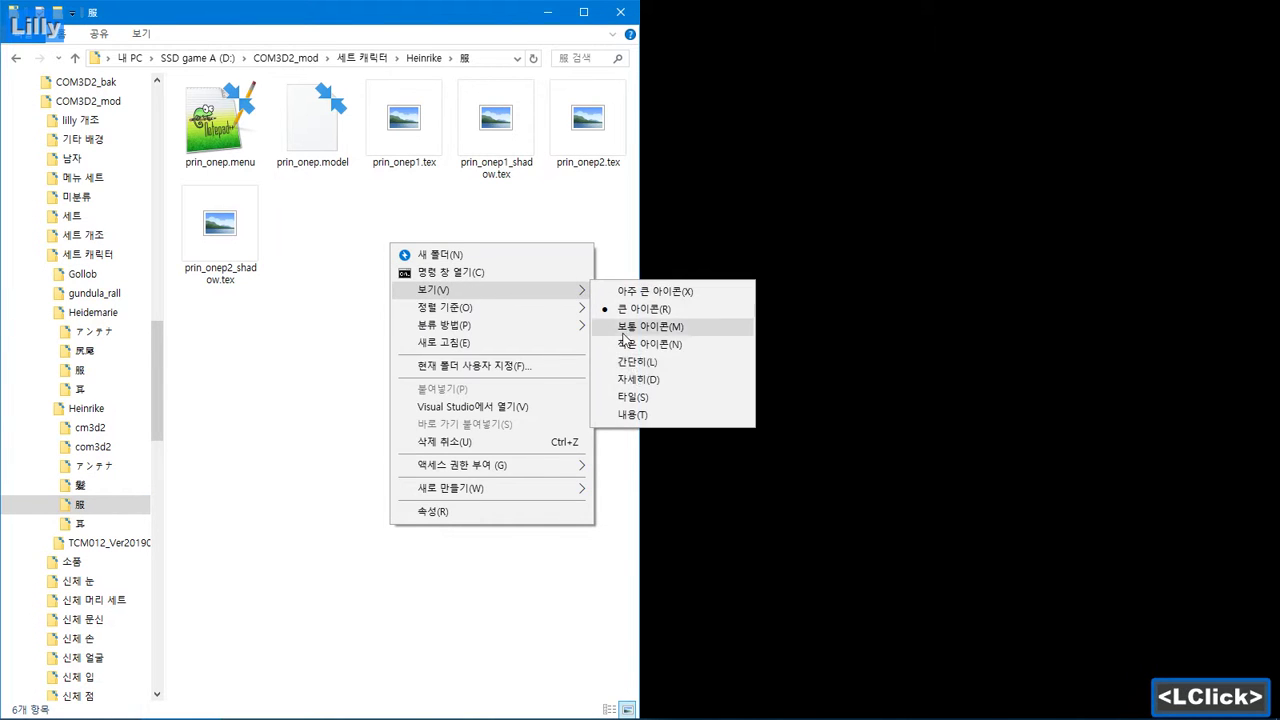
left_click(642, 380)
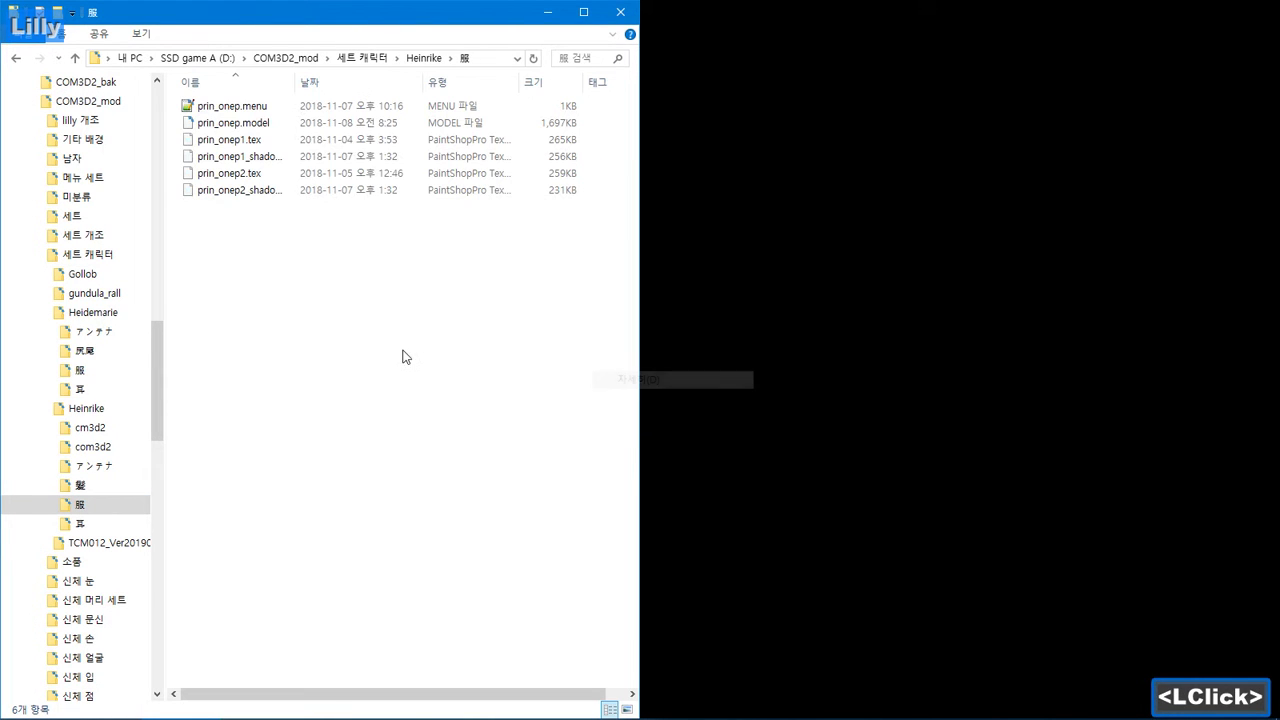
Copy prin_onep1.tex, prin_onep1_shadow.tex, prin_onep2.tex and prin_onep2_shadow.tex from Heinrike's 服 folder into Heidemarie's 服 folder
left_click(278, 137)
left_click_drag(291, 267, 253, 137)
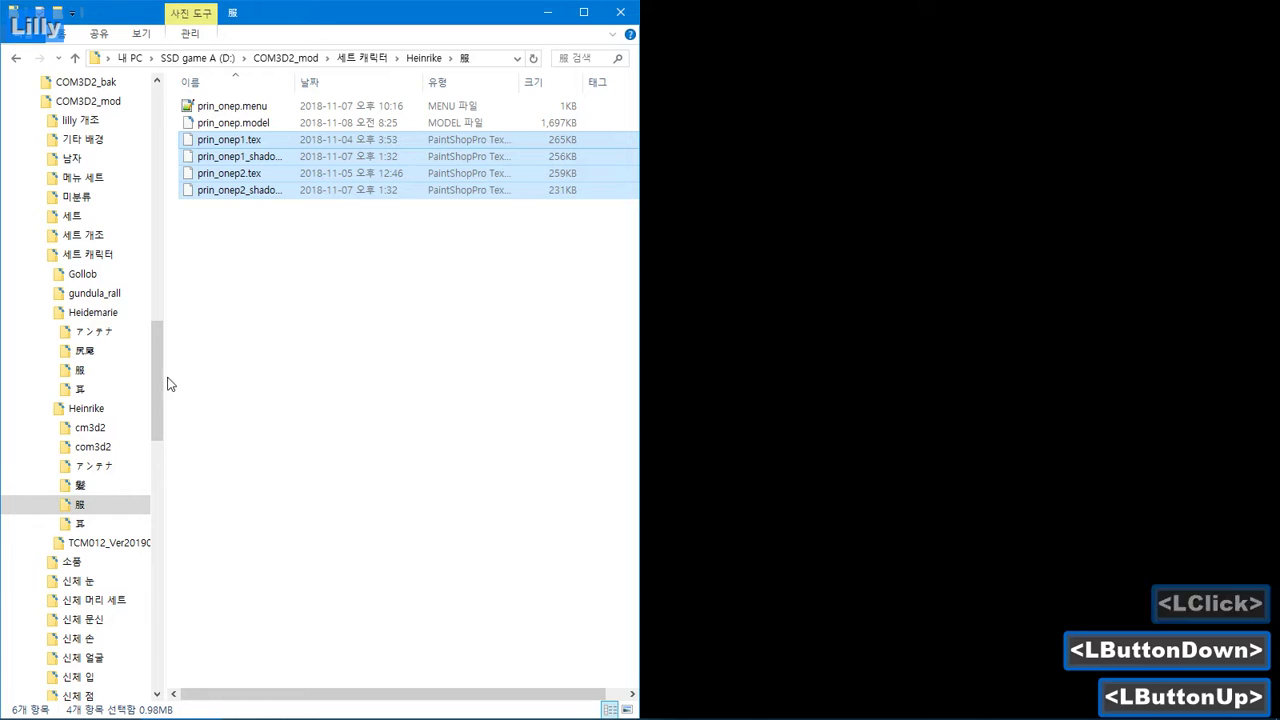
left_click_drag(160, 376, 159, 379)
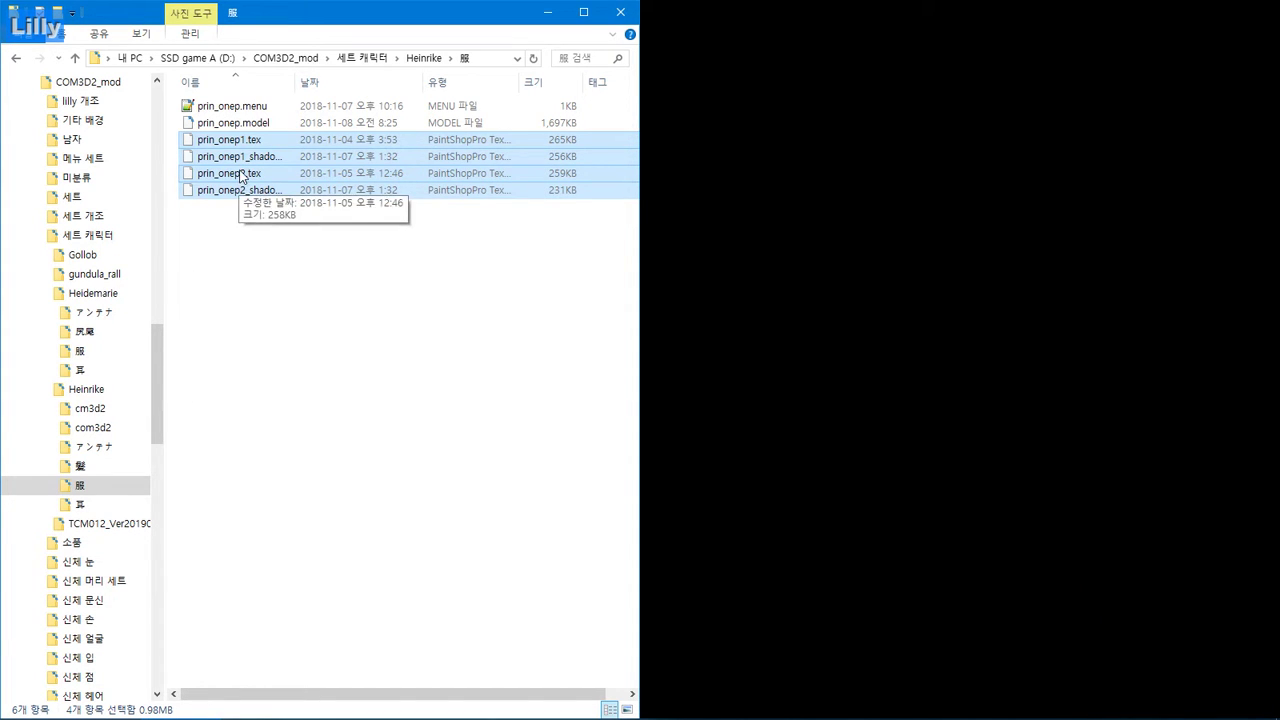
right_click_drag(241, 177, 113, 349)
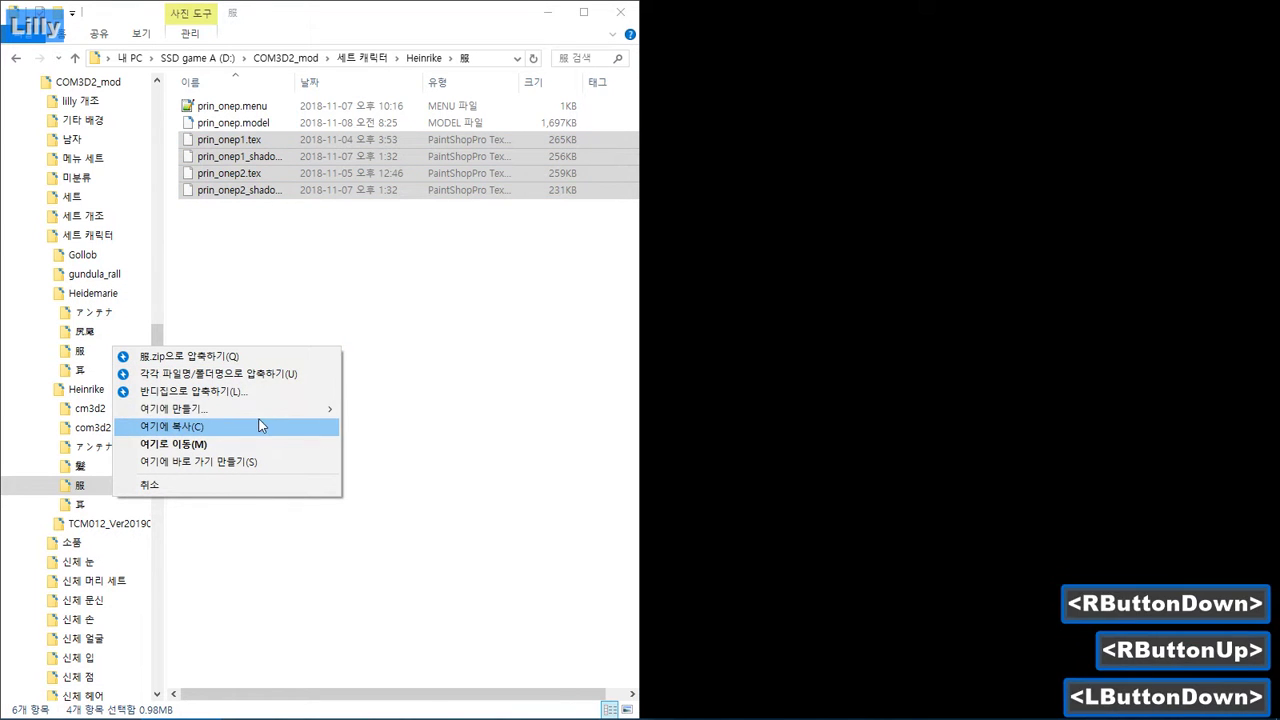
left_click(255, 426)
Open Heidemarie's 服 folder, list its files in the details view, and fit the name column to the full file names
left_click(104, 351)
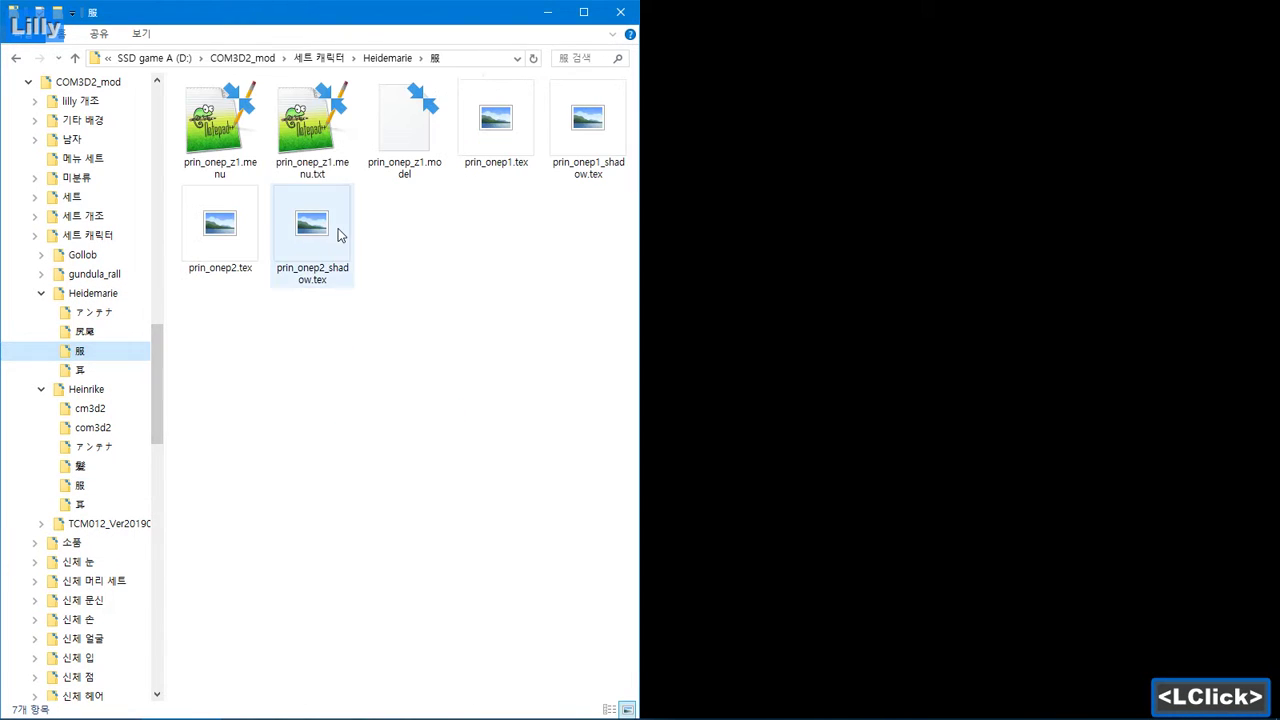
right_click(486, 240)
left_click(711, 366)
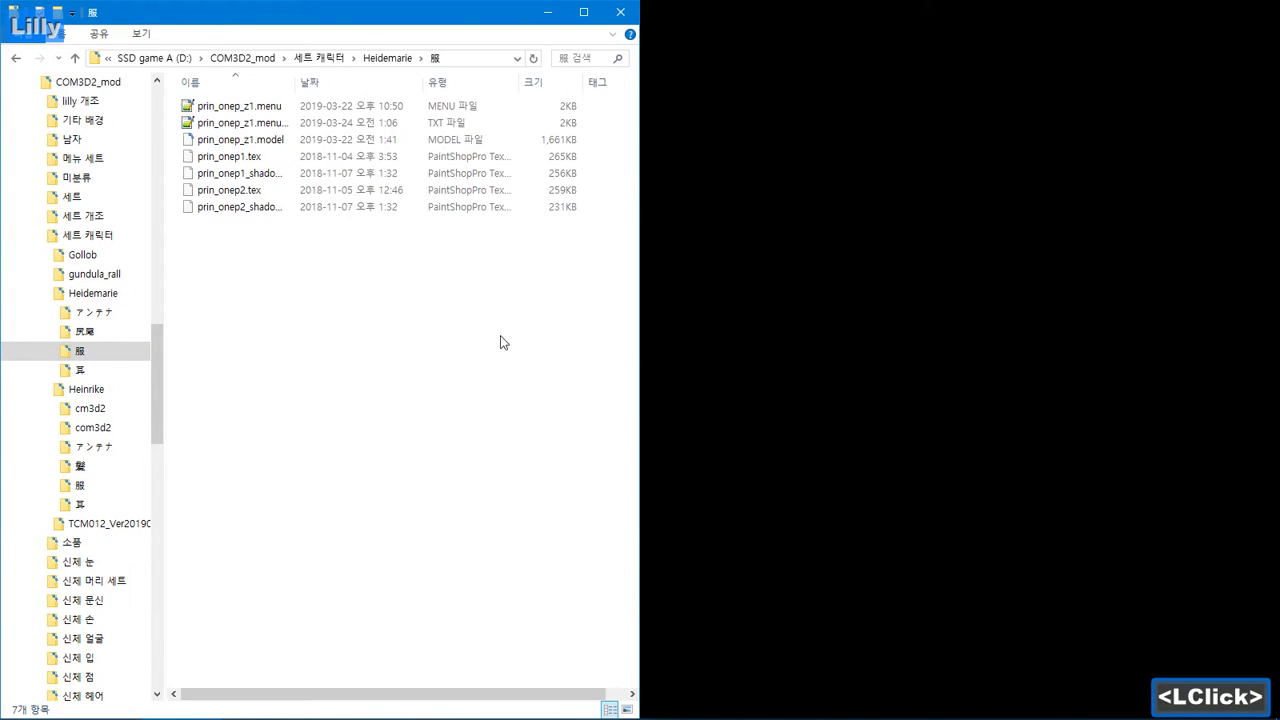
double_click(295, 84)
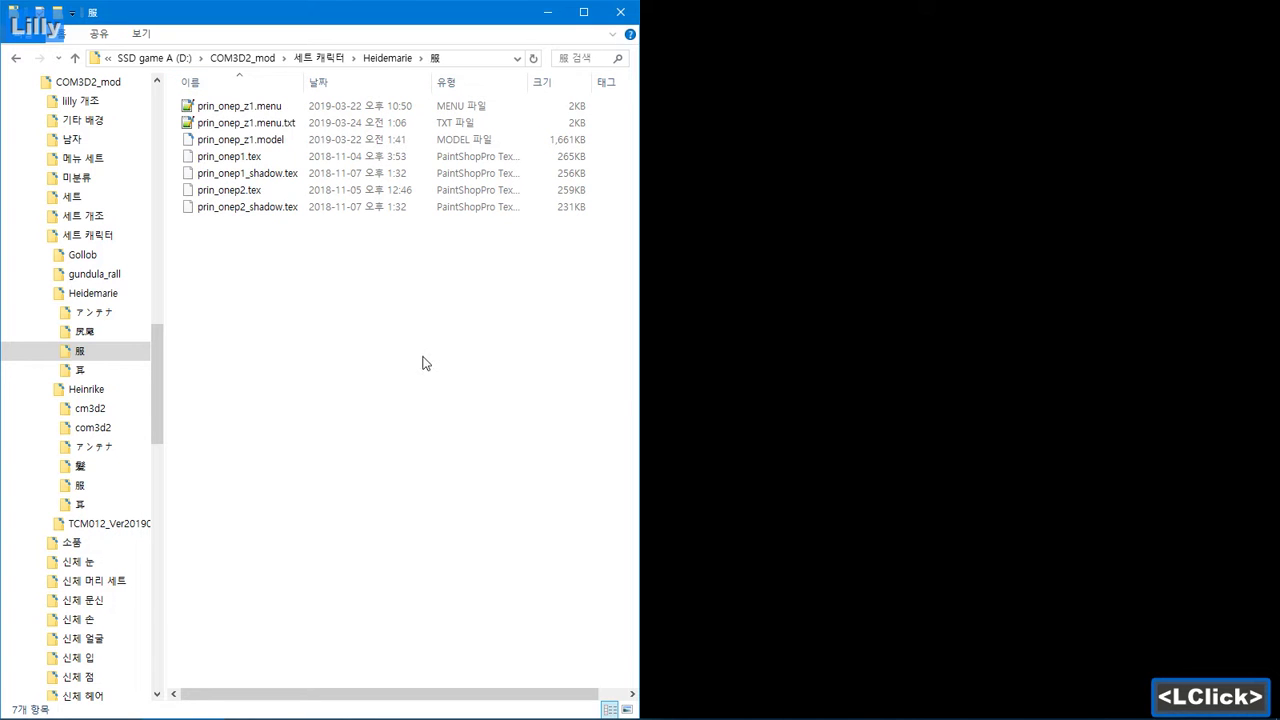
Switch to the "new 1" note in Notepad++ and add the line "블랜더 강좌 할려다가 뻘짓.." at its end
left_click(800, 714)
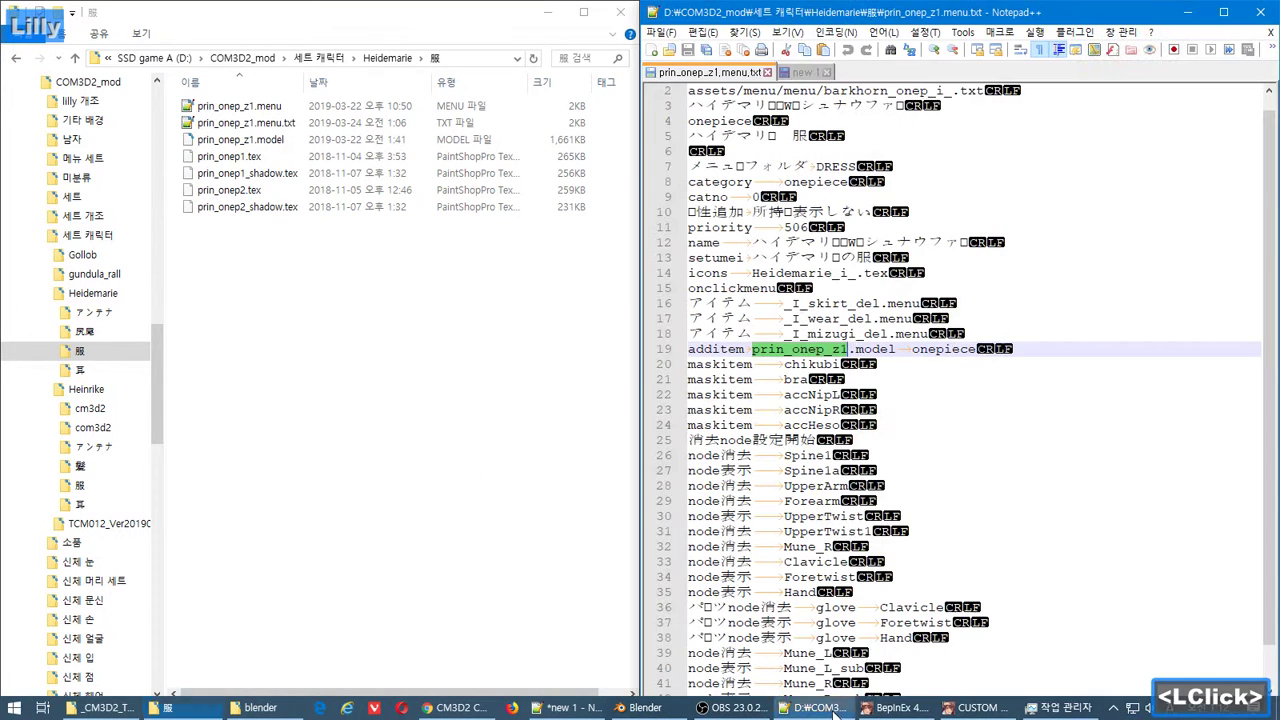
key("ctrl+Tab")
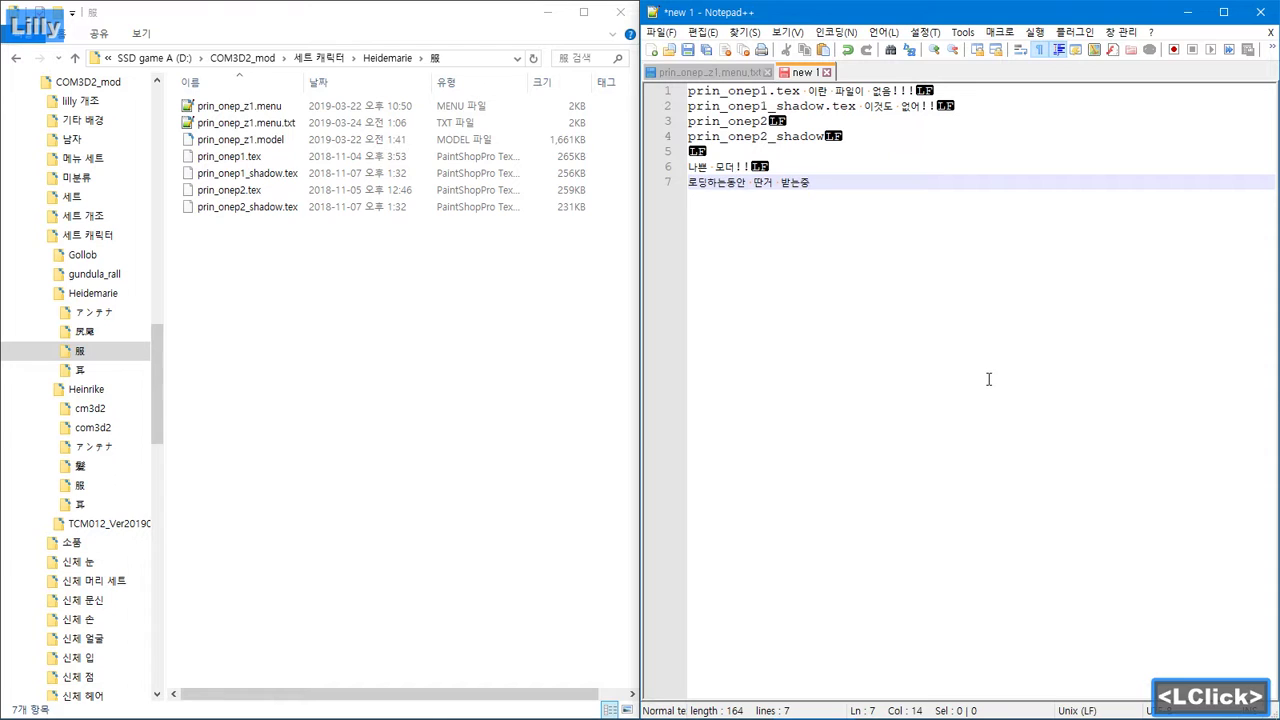
key("Return")
type("블렌더 강")
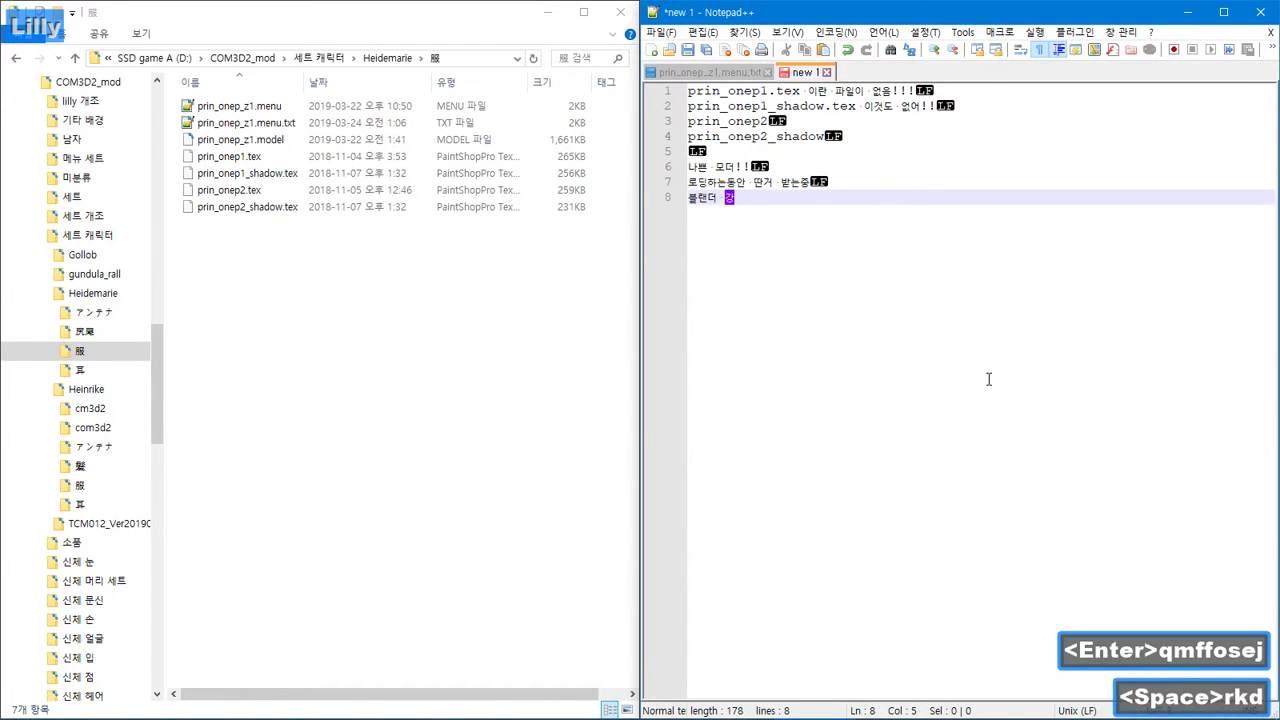
type("좌 할려다가 ")
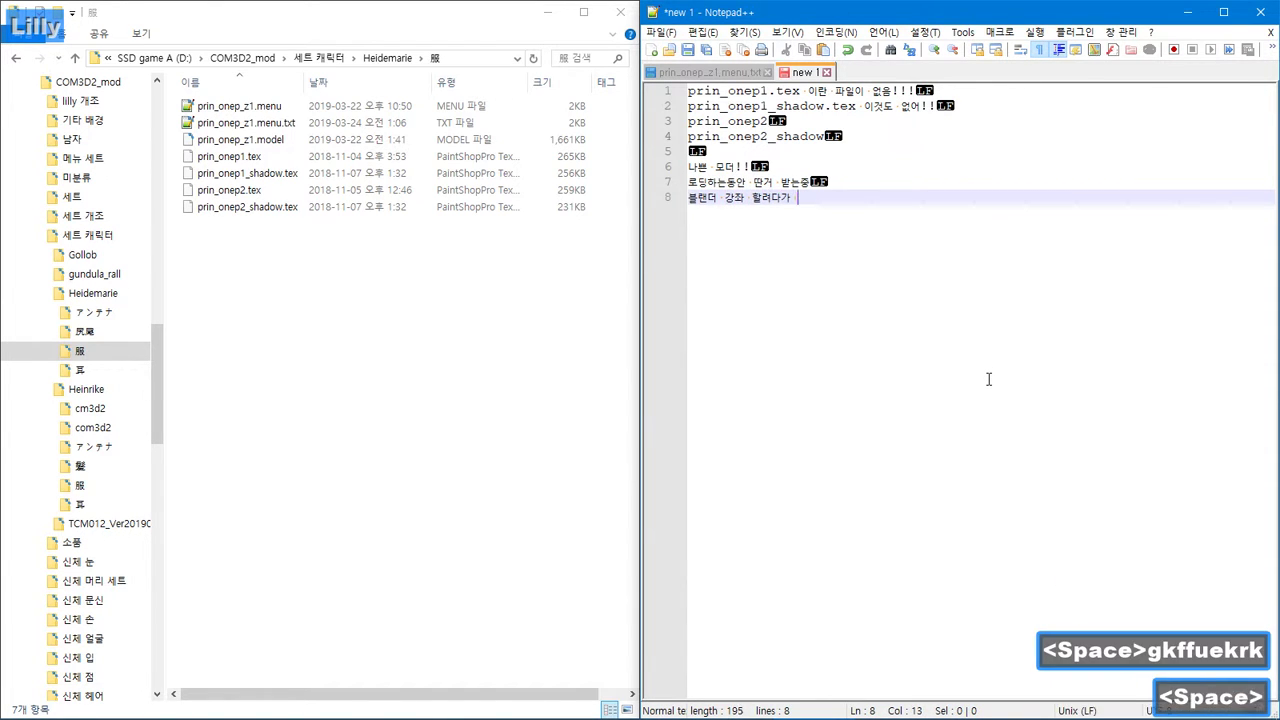
type("뻘짓..")
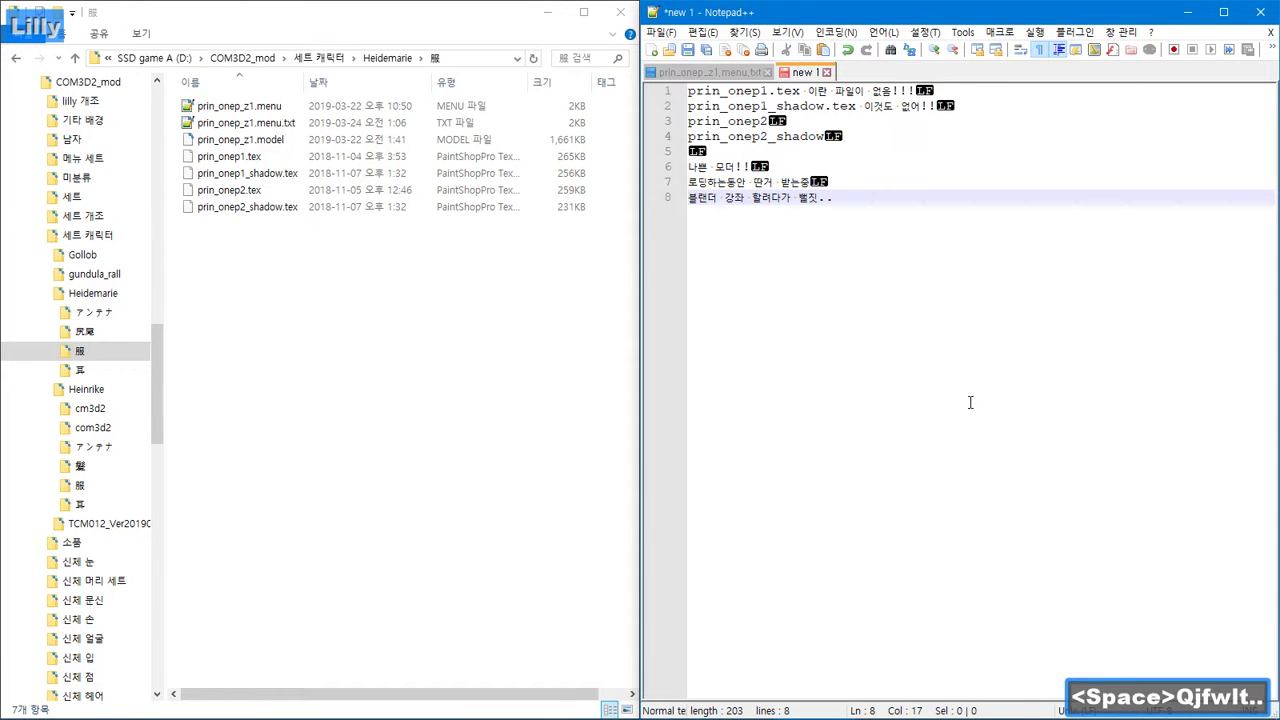
left_click(970, 402)
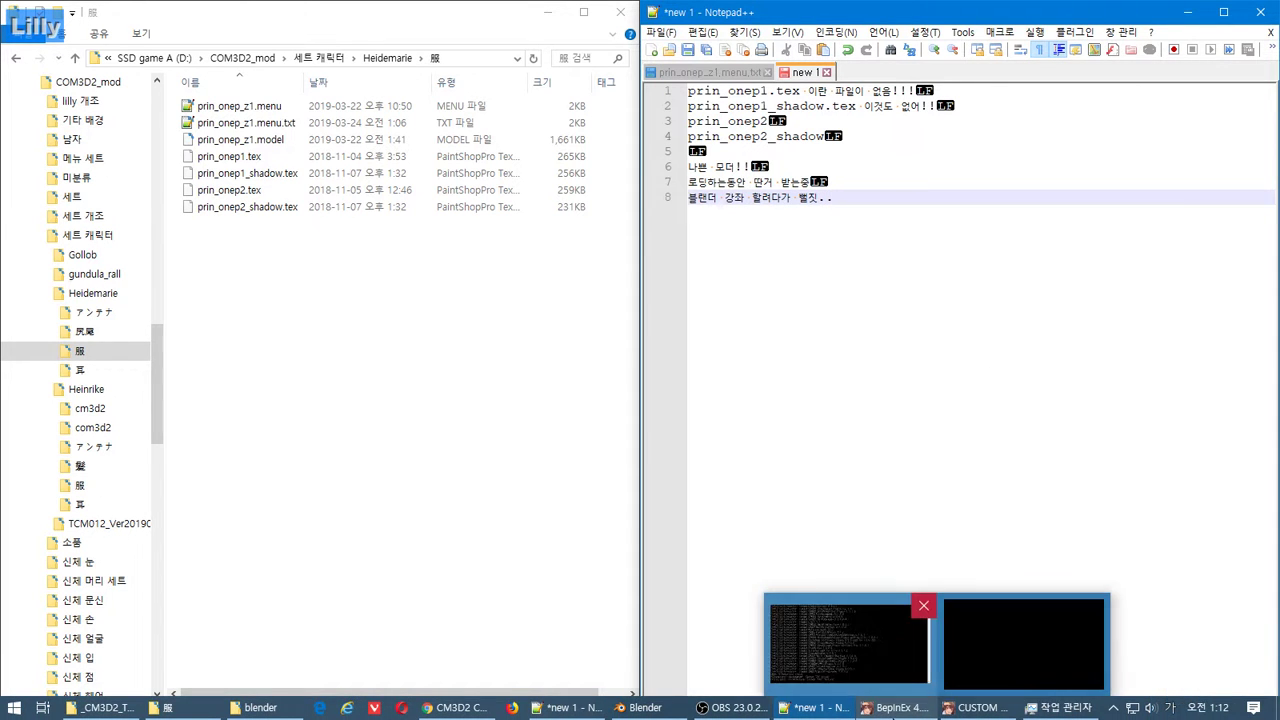
Switch to Blender, enlarge the timeline area below the 3D view, and turn it into a UV/Image editor (UV/이미지 편집기)
left_click(633, 710)
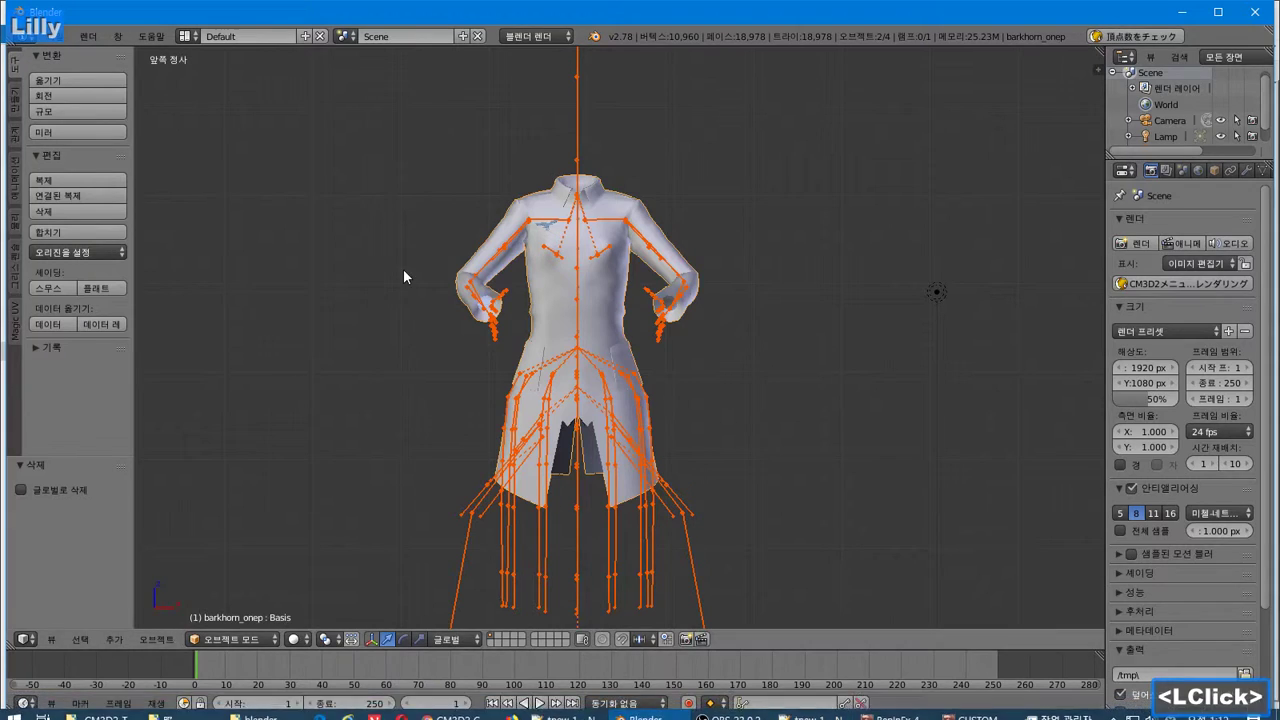
scroll(406, 318, "up", 1)
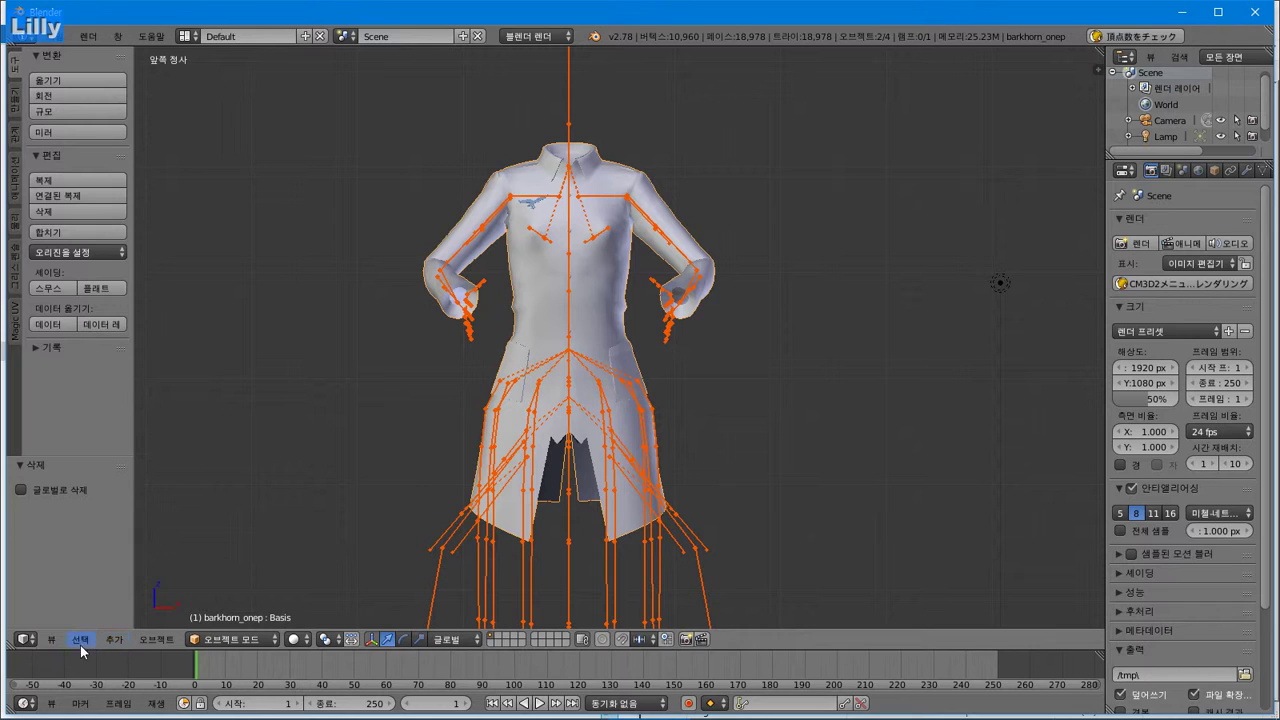
left_click_drag(72, 650, 72, 494)
left_click(24, 703)
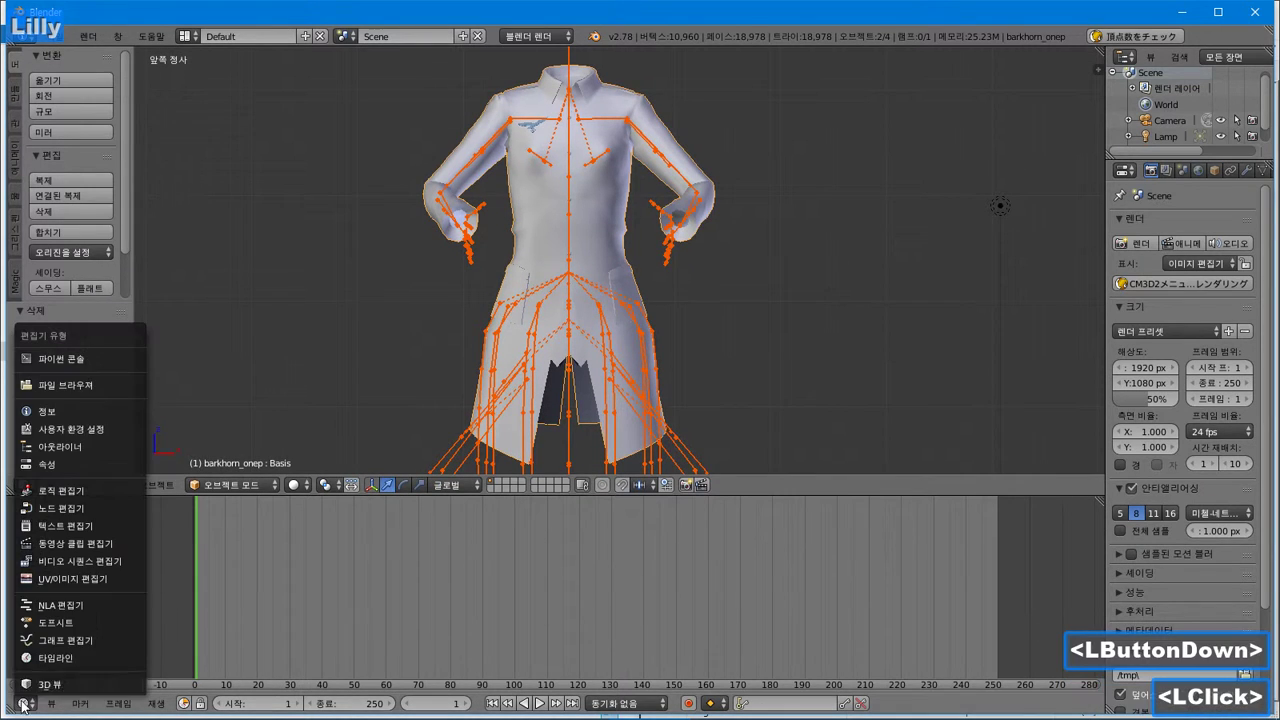
left_click(84, 577)
Start opening a tex file in the image editor and browse into the 세트 캐릭터 folder
left_click(84, 704)
left_click(137, 620)
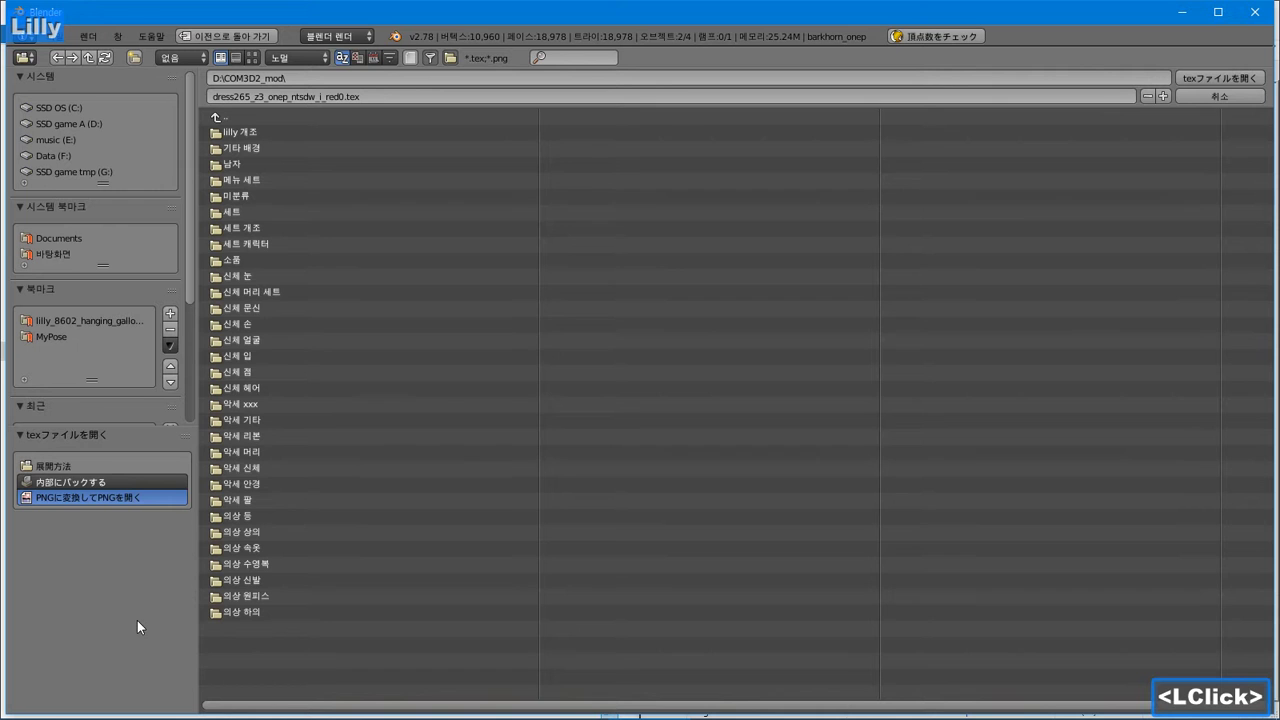
left_click(322, 244)
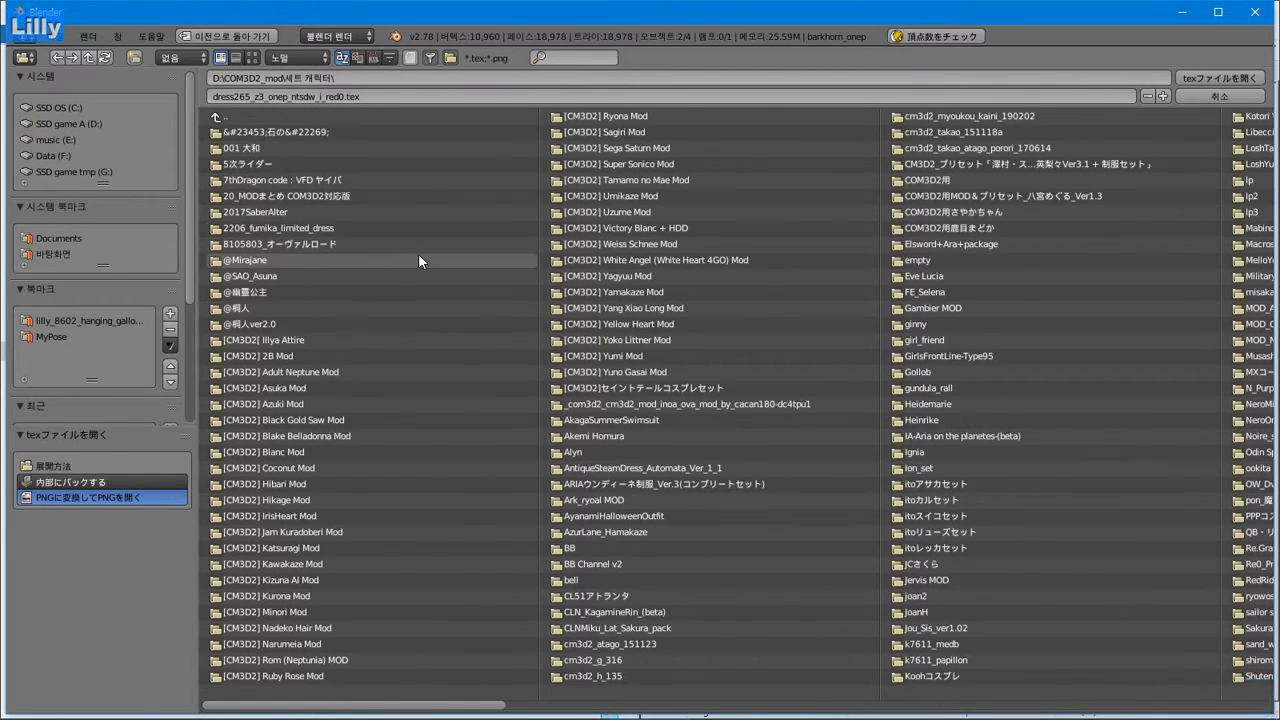
Copy the path of Heidemarie's 服 folder from File Explorer into Blender's file browser and open prin_onep1.tex from there
key("alt+Tab")
left_click(440, 285)
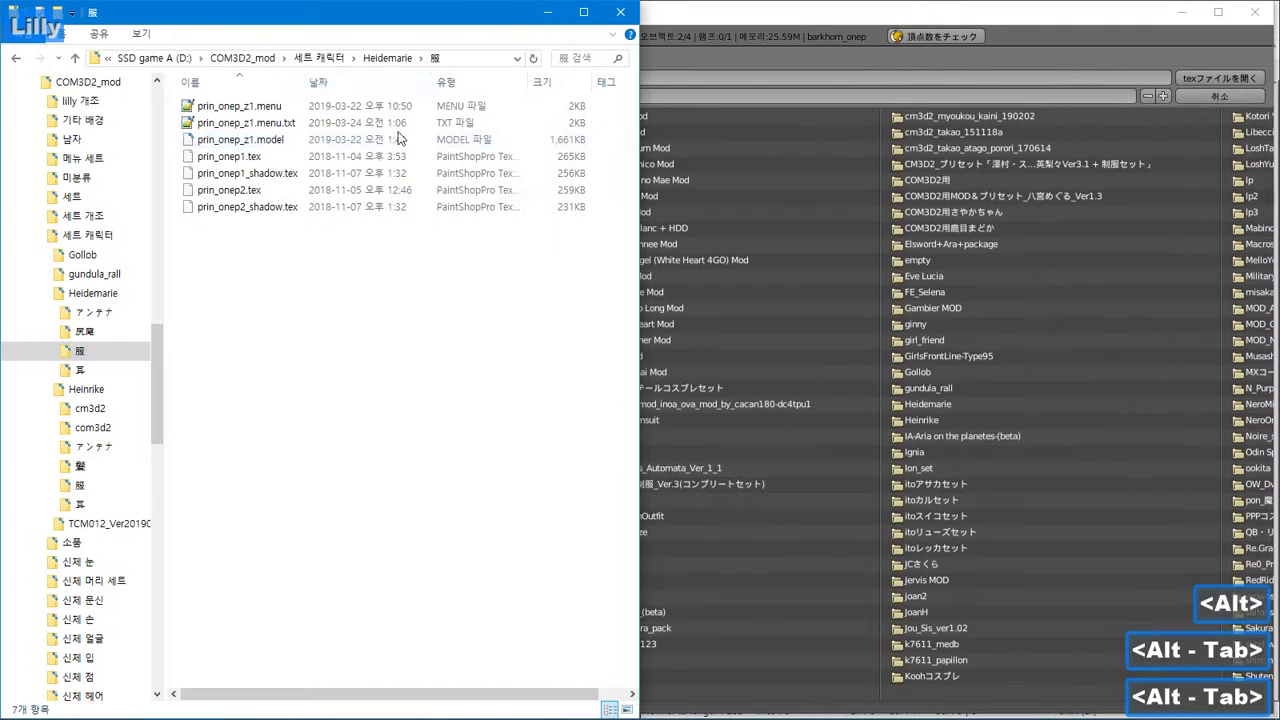
left_click(484, 58)
key("ctrl+c")
key("alt+Tab")
left_click(543, 77)
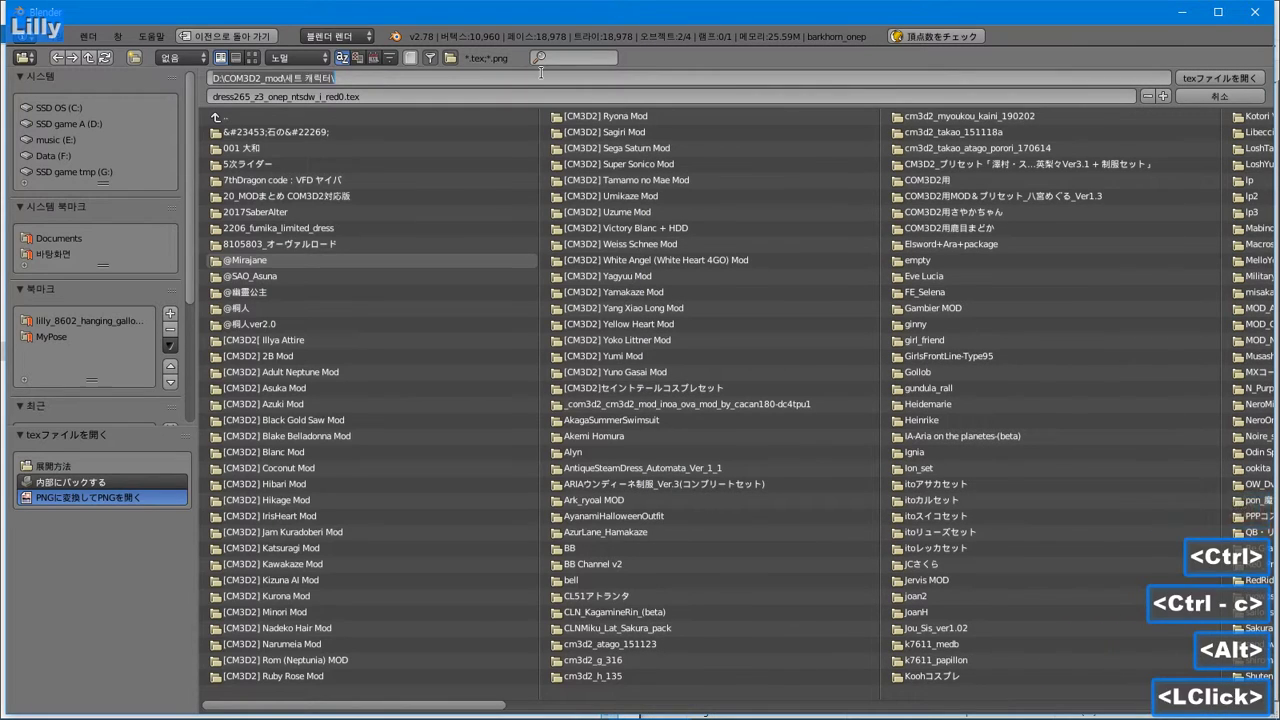
key("ctrl+v")
key("Return")
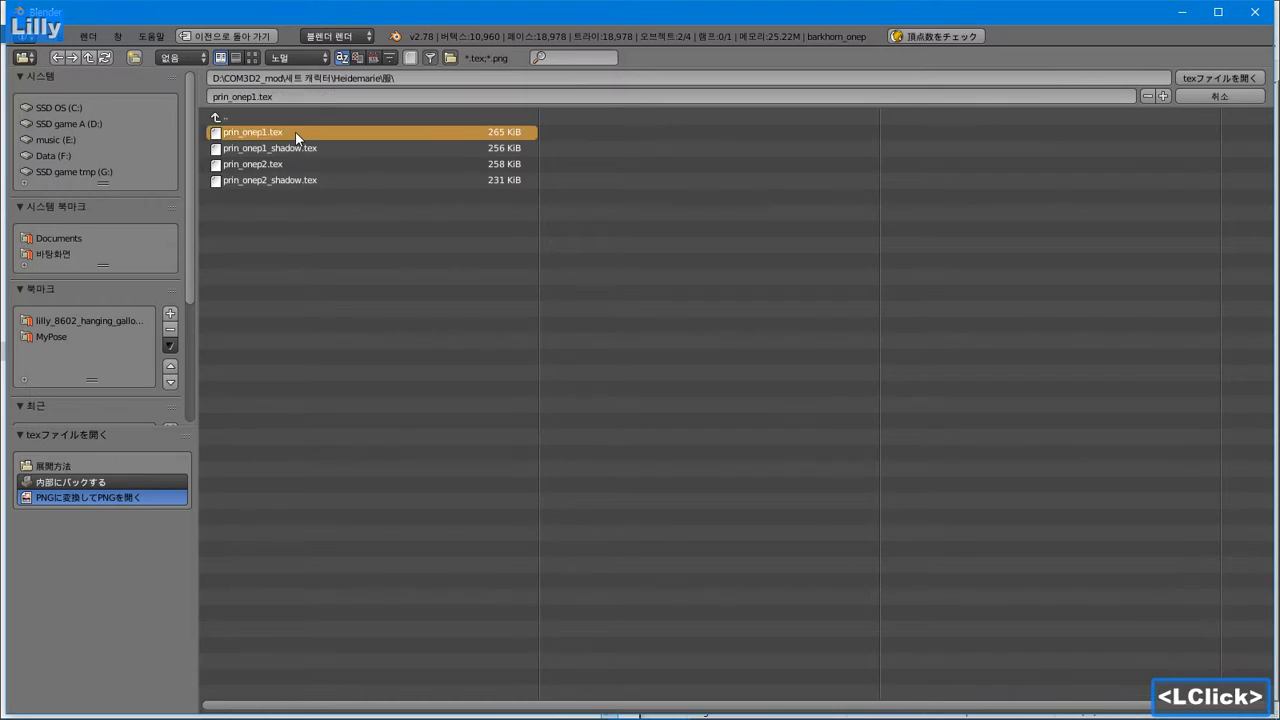
double_click(295, 132)
scroll(353, 600, "down", 4)
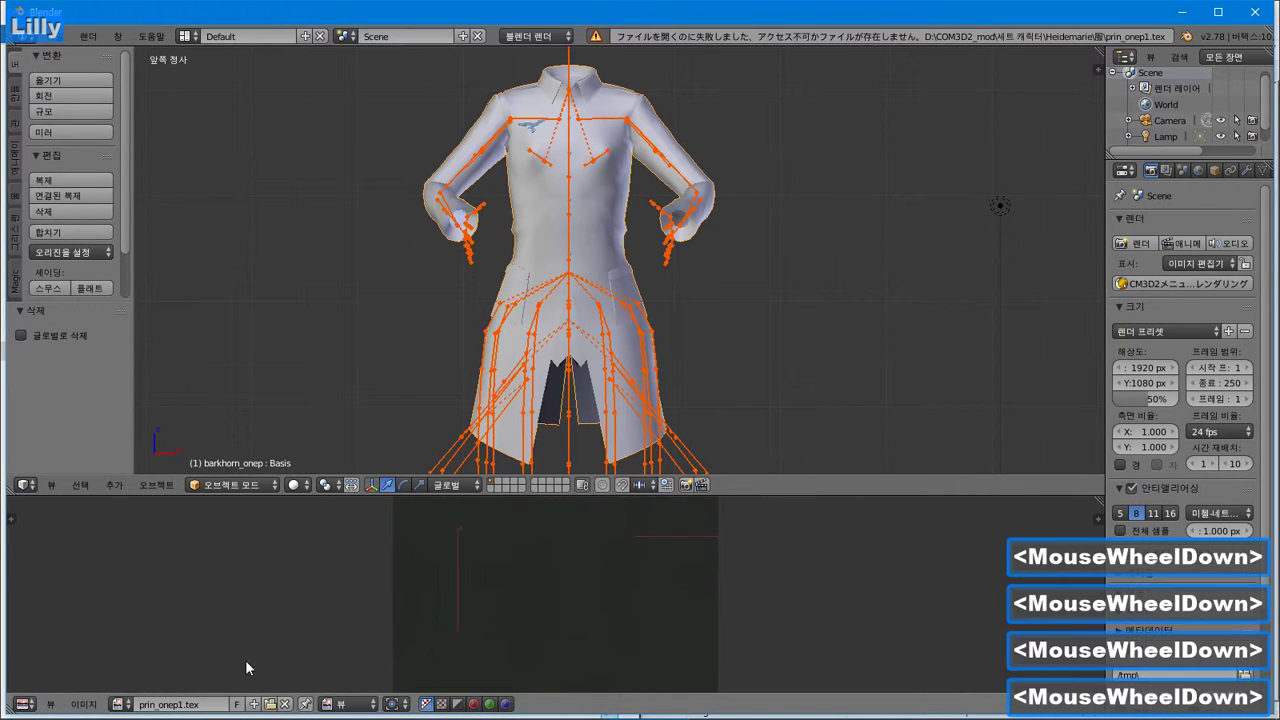
Display the existing prin_onep1 image in the image editor
left_click(120, 704)
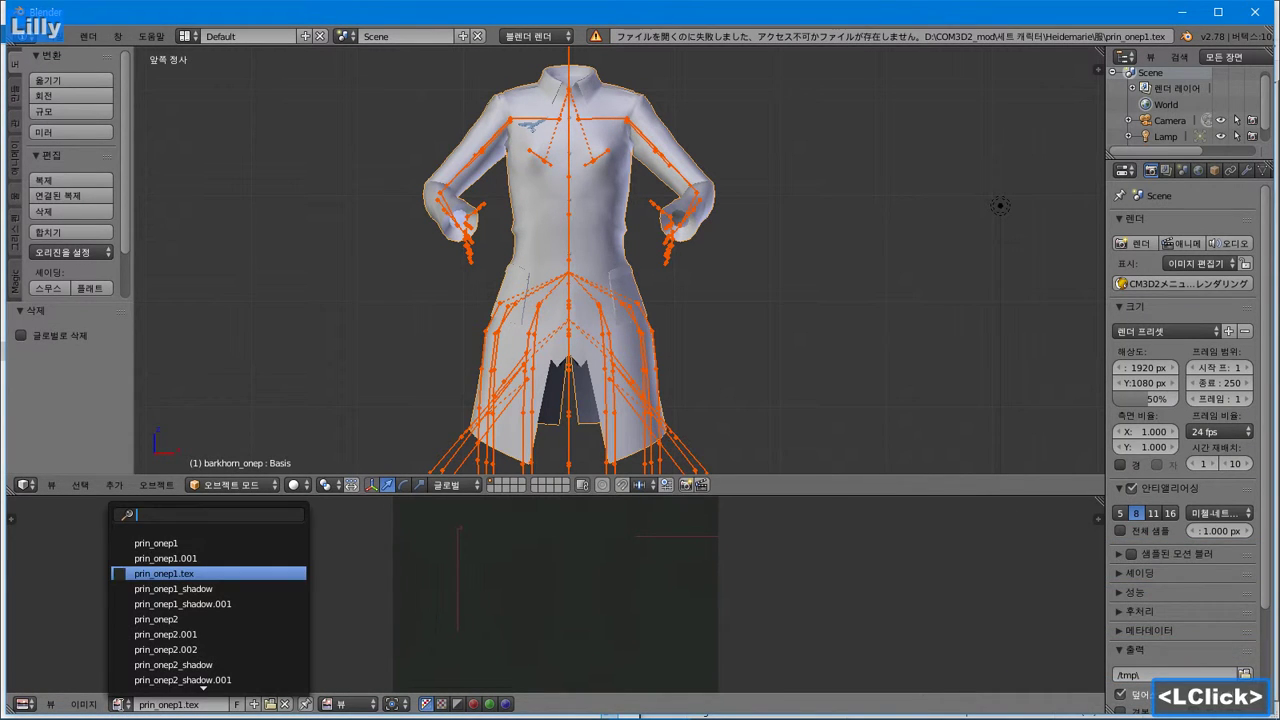
left_click(104, 706)
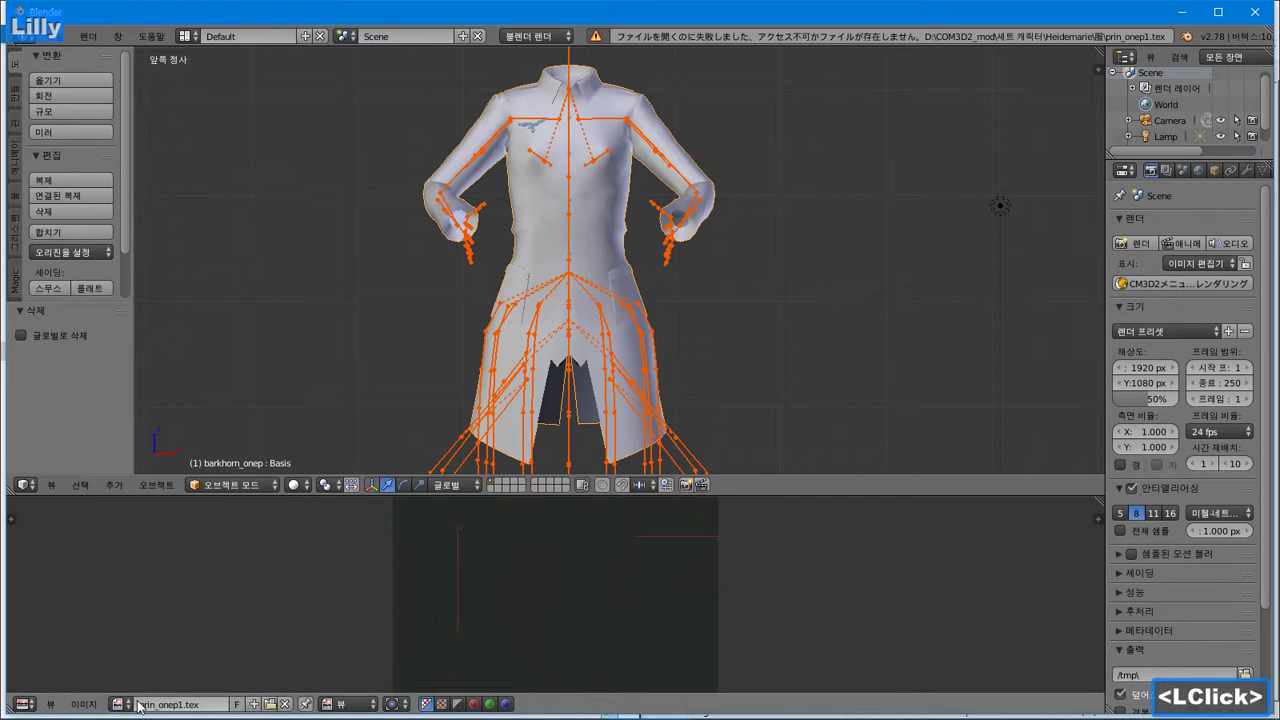
left_click(83, 704)
left_click(120, 704)
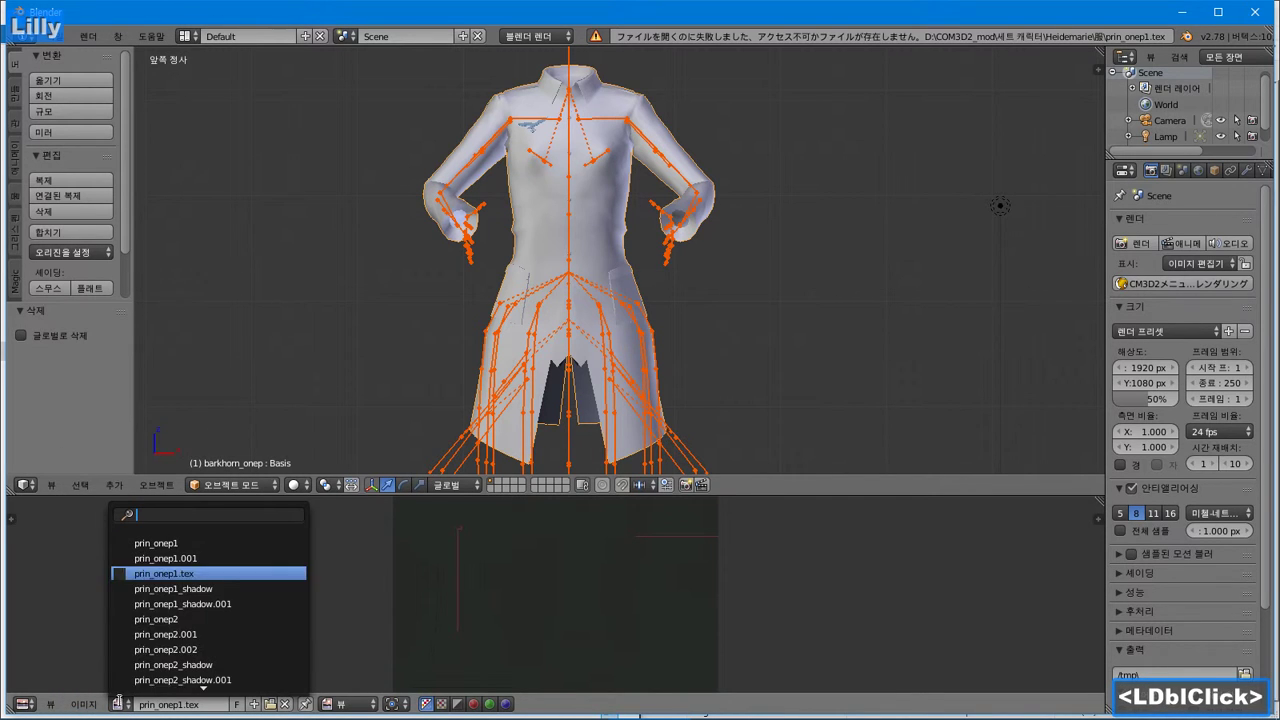
left_click(249, 545)
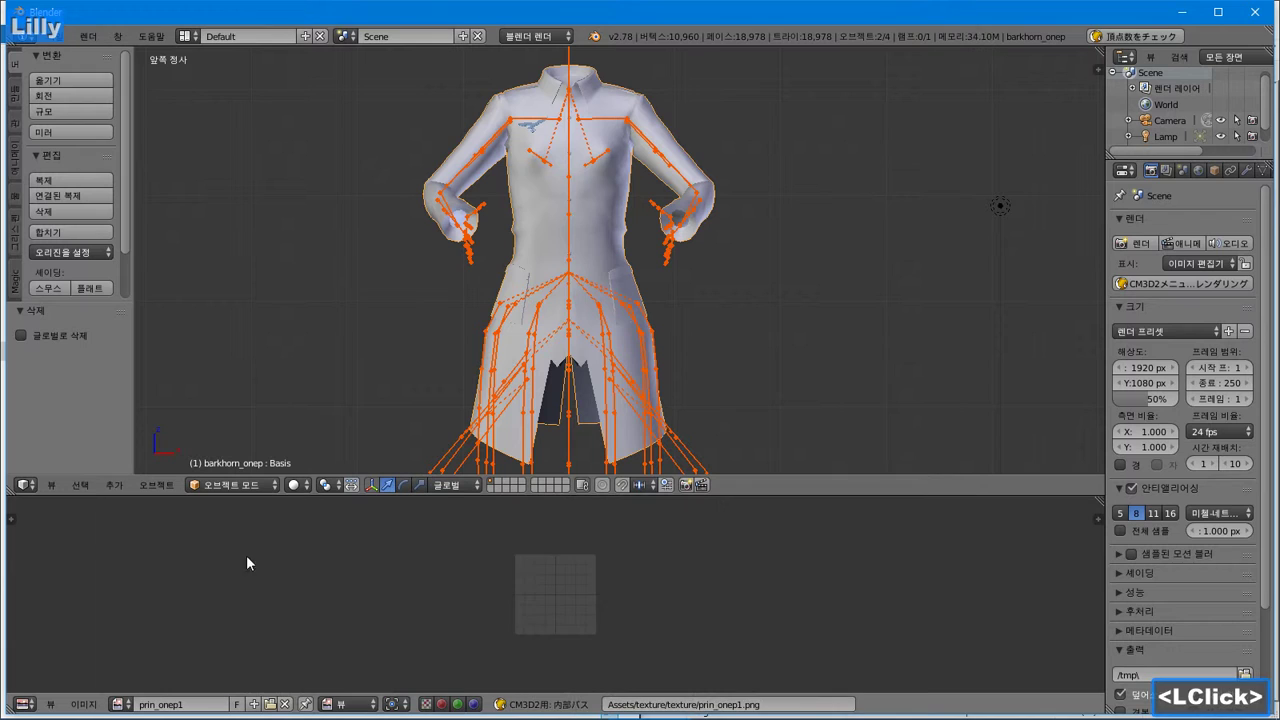
Replace the prin_onep1 image with prin_onep1.png from Heidemarie's 服 folder
left_click(98, 704)
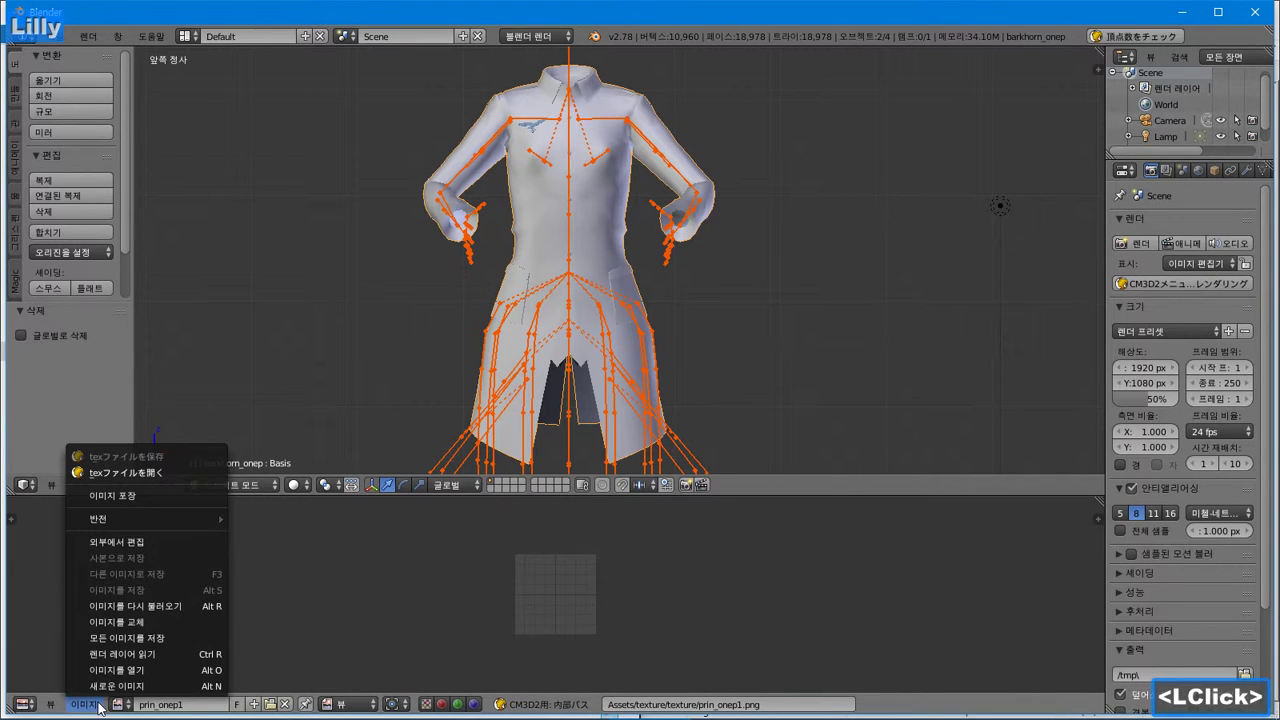
left_click(173, 621)
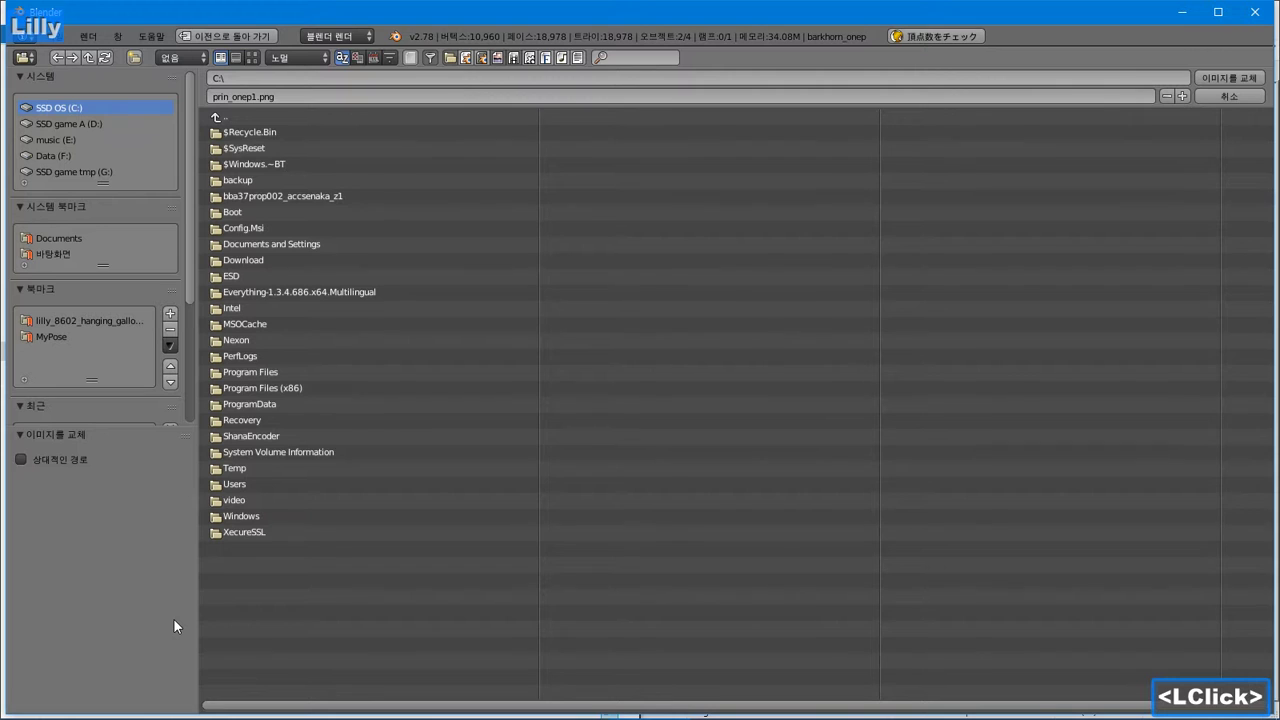
scroll(69, 356, "down", 2)
left_click(65, 374)
left_click(292, 135)
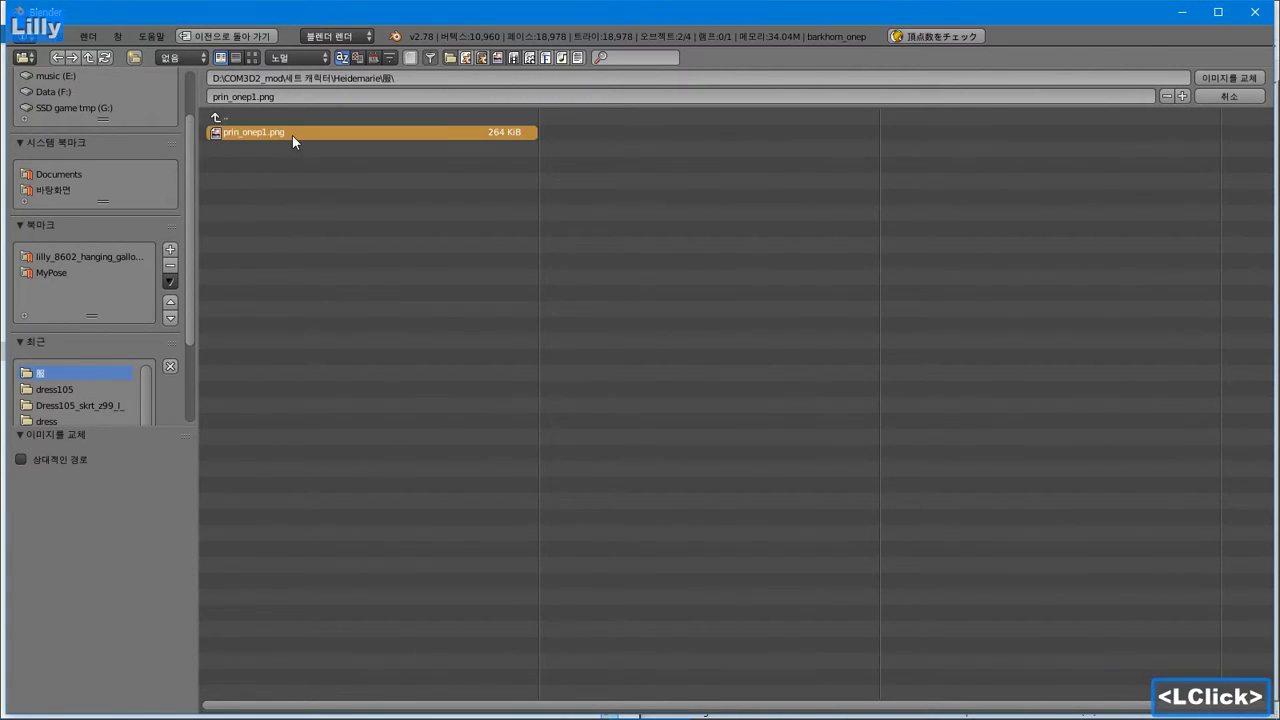
left_click(292, 135)
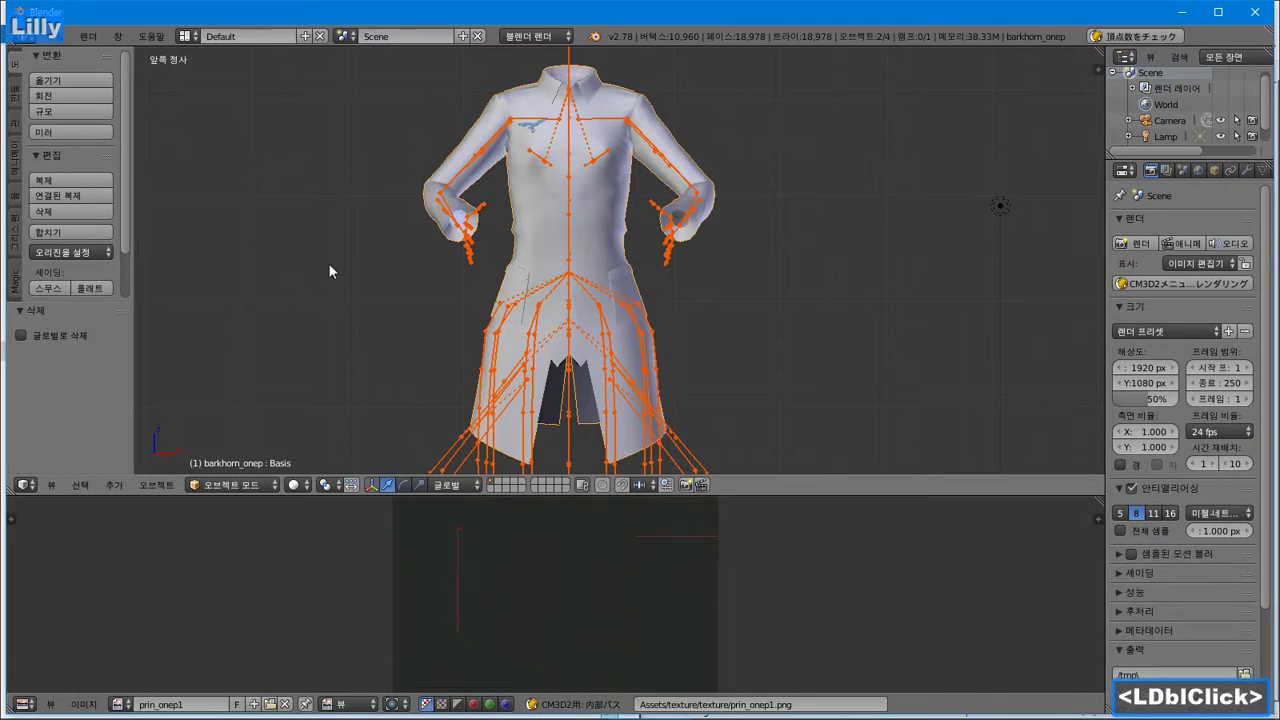
Display the prin_onep2 image and open prin_onep2.tex from Heidemarie's 服 folder with conversion to PNG
left_click(86, 705)
left_click(121, 704)
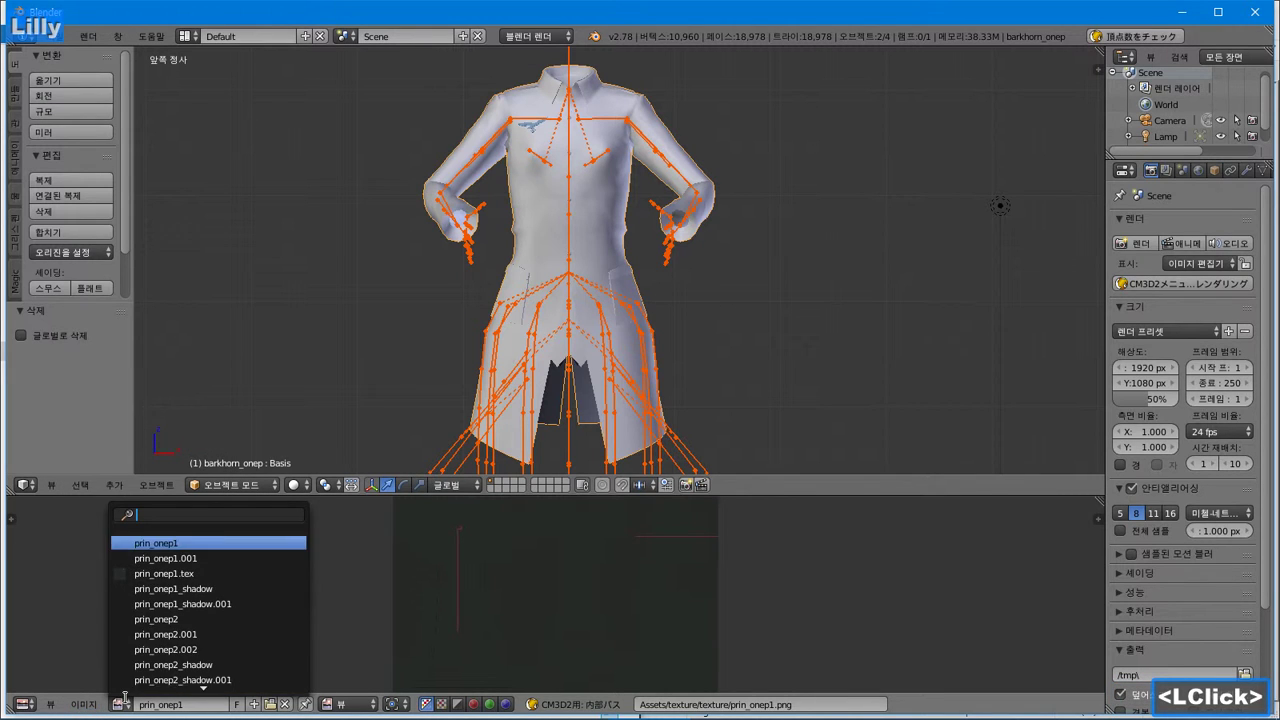
left_click(263, 619)
left_click(83, 705)
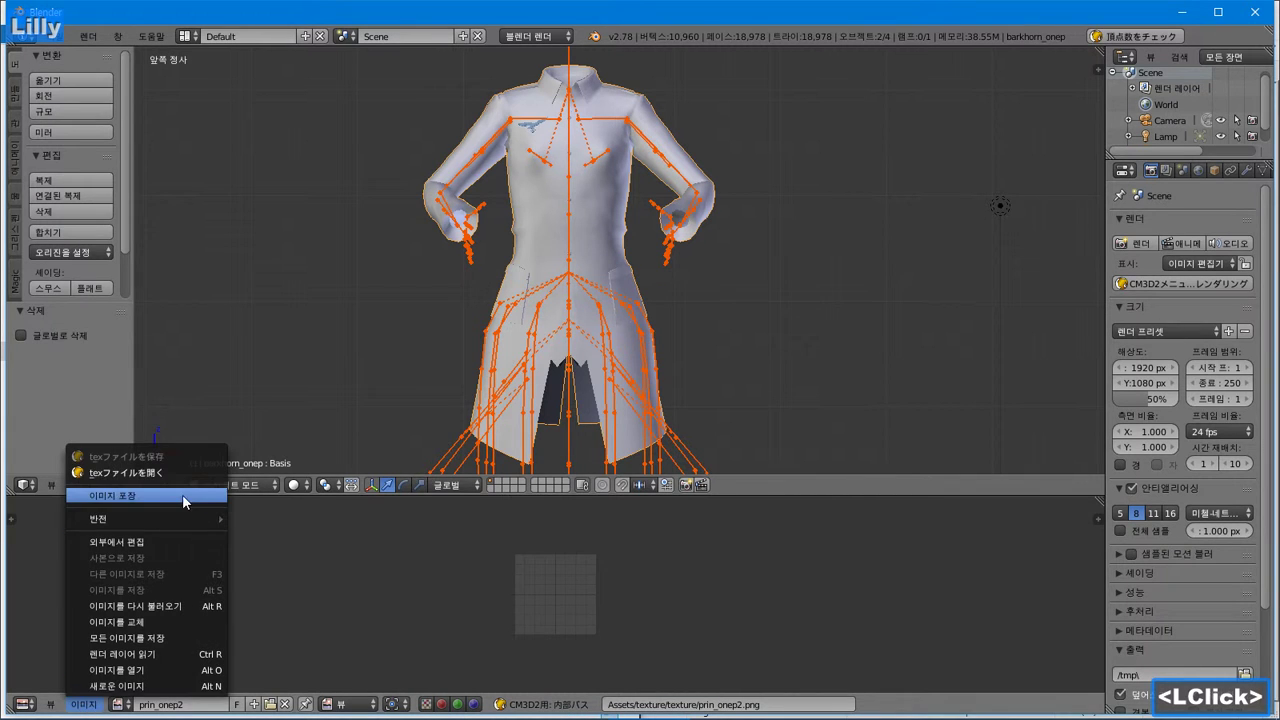
left_click(189, 476)
left_click(294, 178)
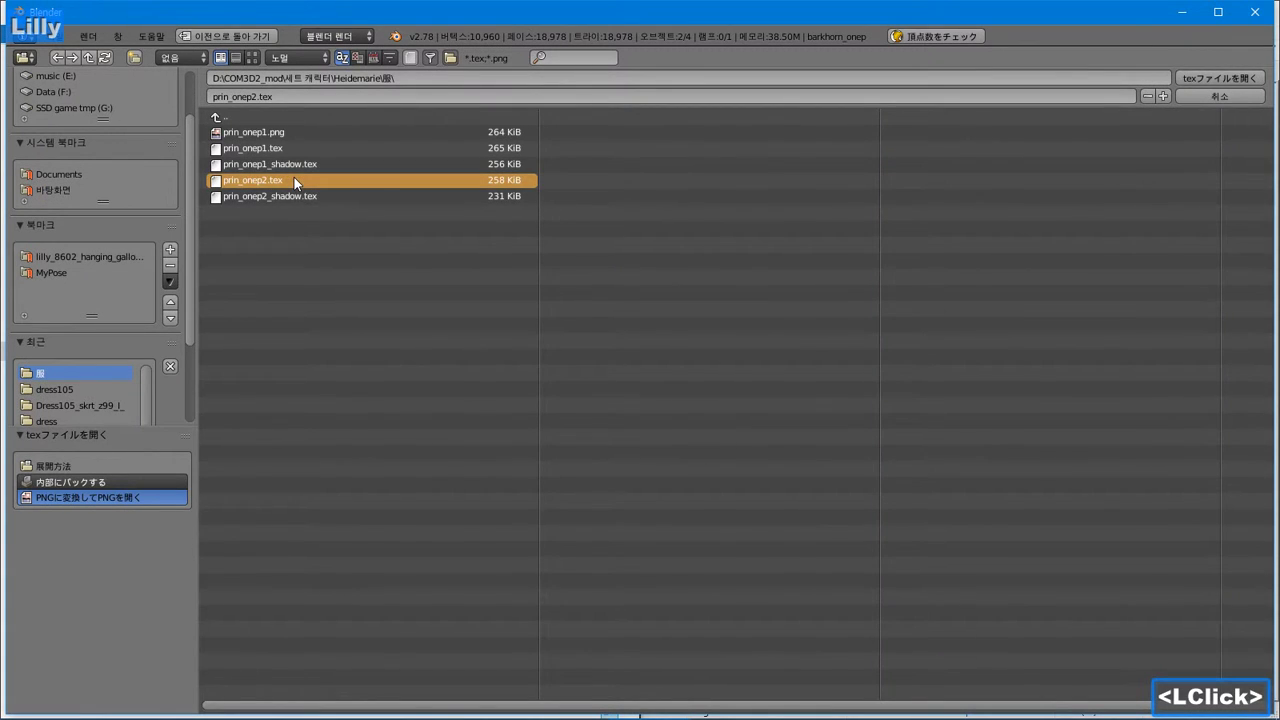
double_click(294, 178)
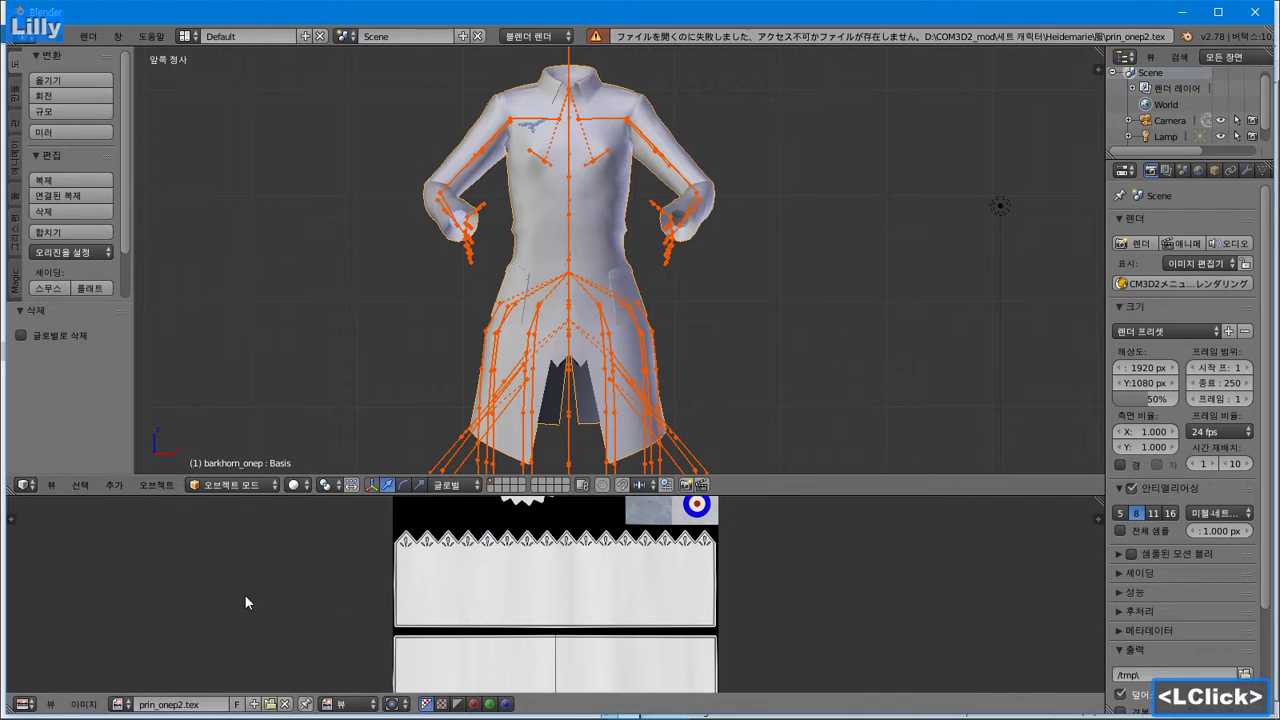
scroll(518, 538, "down", 2)
scroll(518, 538, "down", 2)
scroll(518, 538, "up", 2)
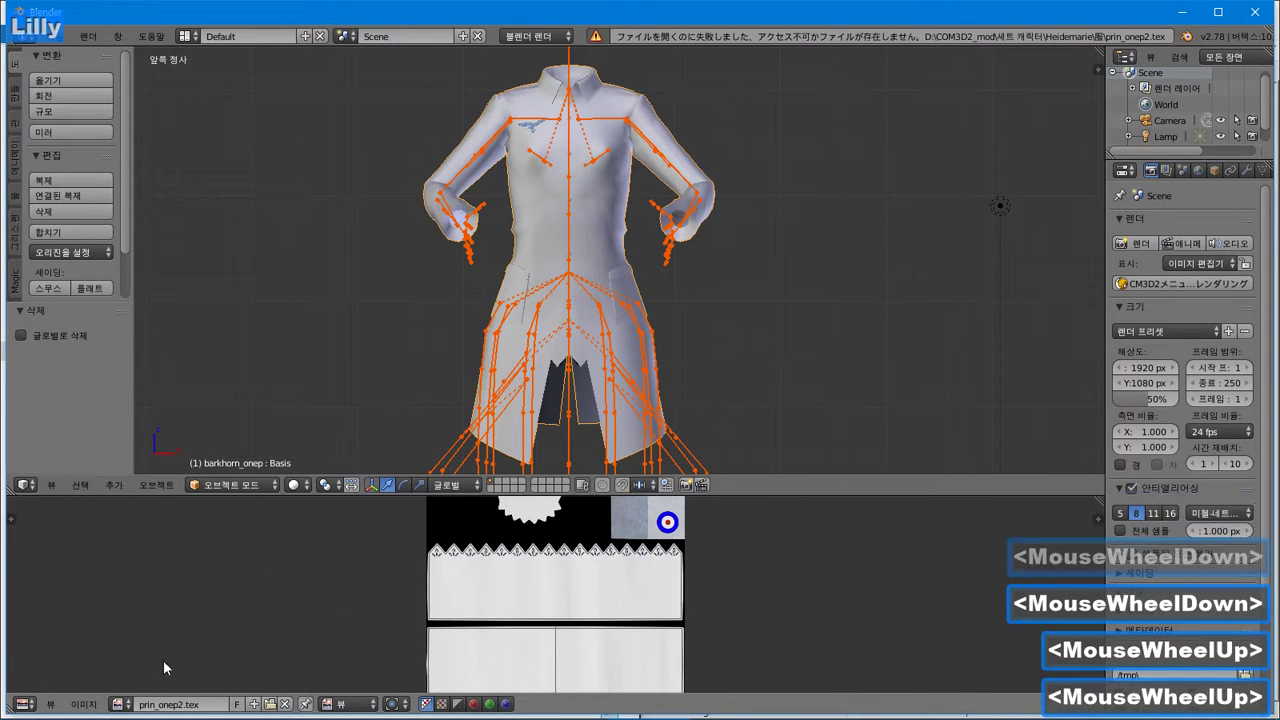
Switch back to the prin_onep2 image and replace it with prin_onep2.png from Heidemarie's 服 folder
left_click(121, 703)
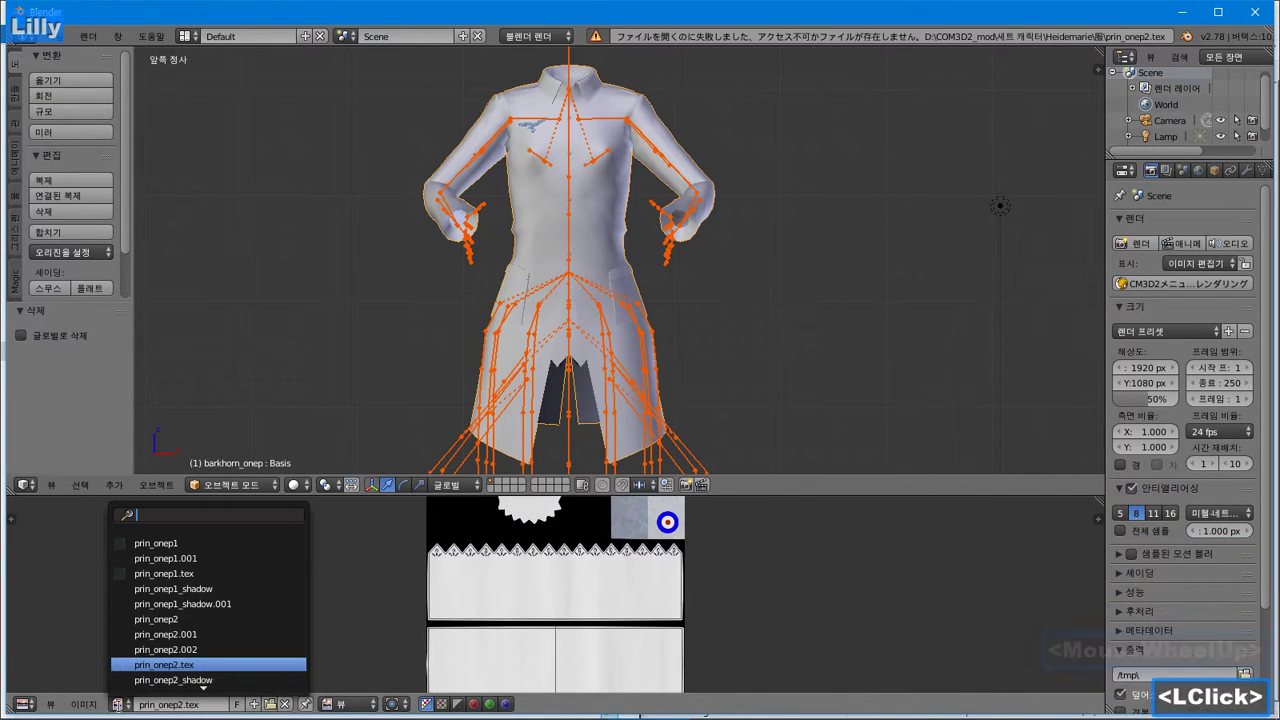
left_click(174, 620)
left_click(84, 704)
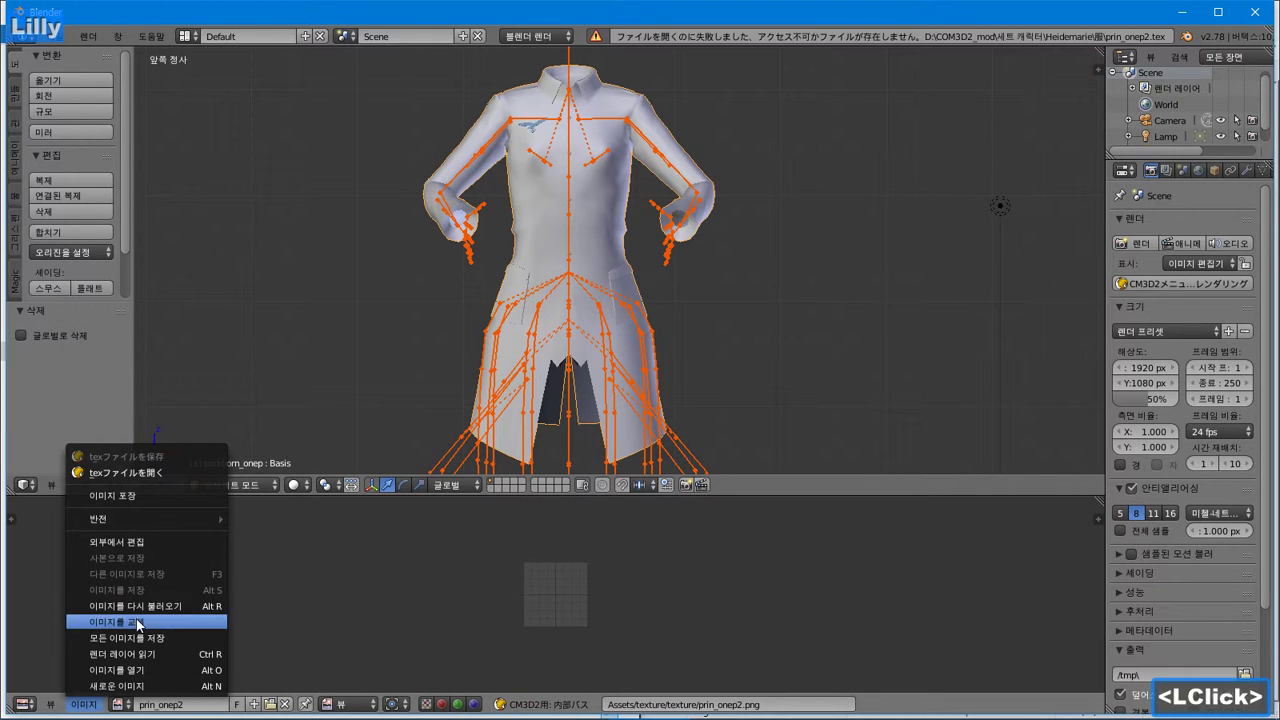
left_click(140, 617)
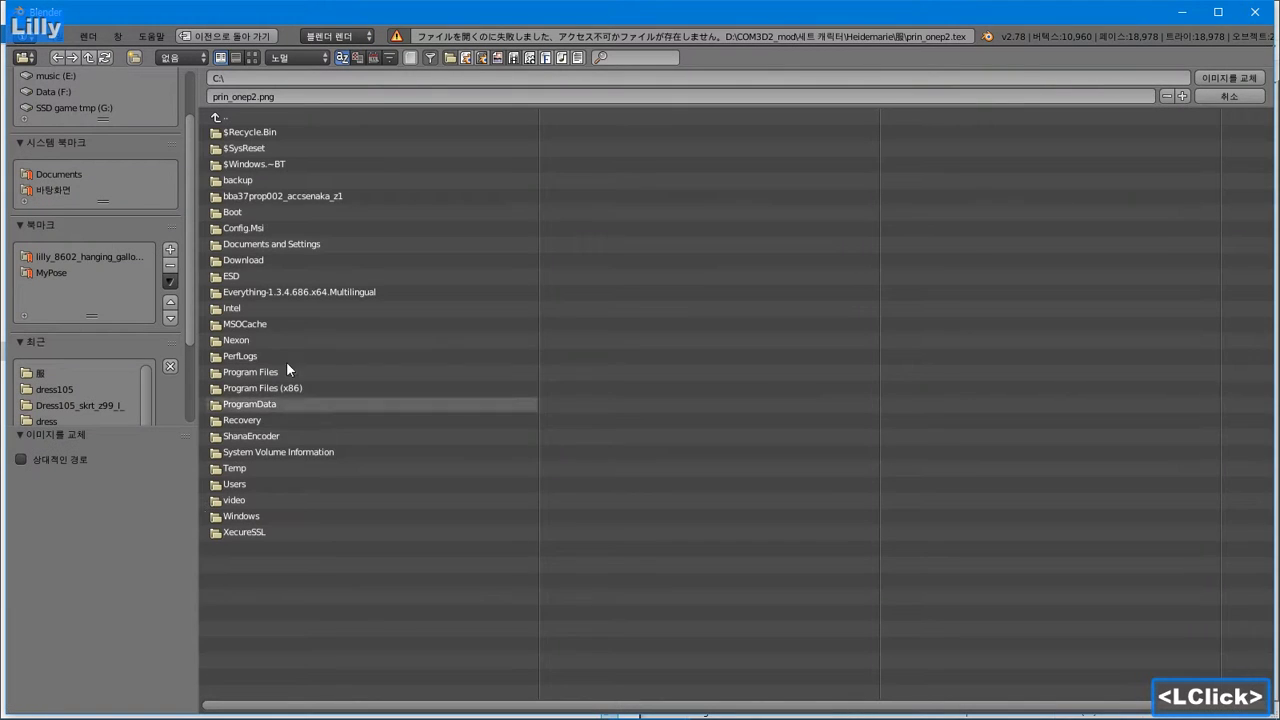
left_click(54, 374)
double_click(272, 152)
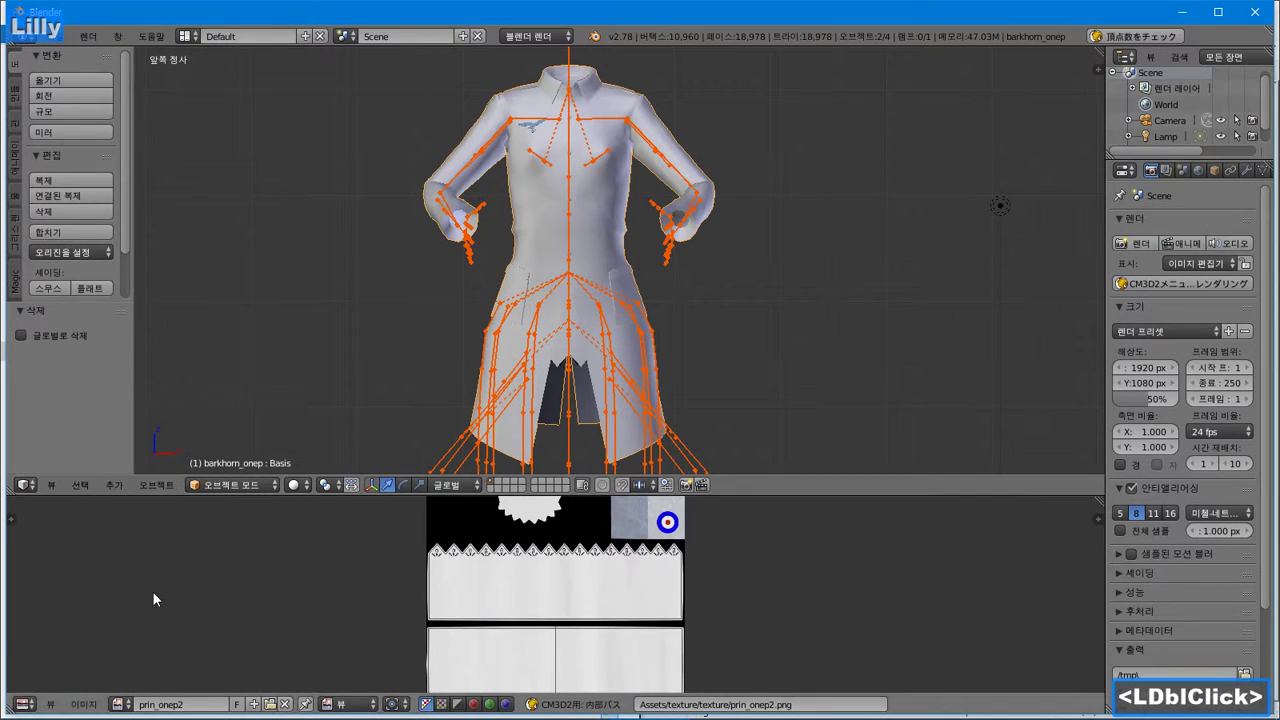
left_click(117, 704)
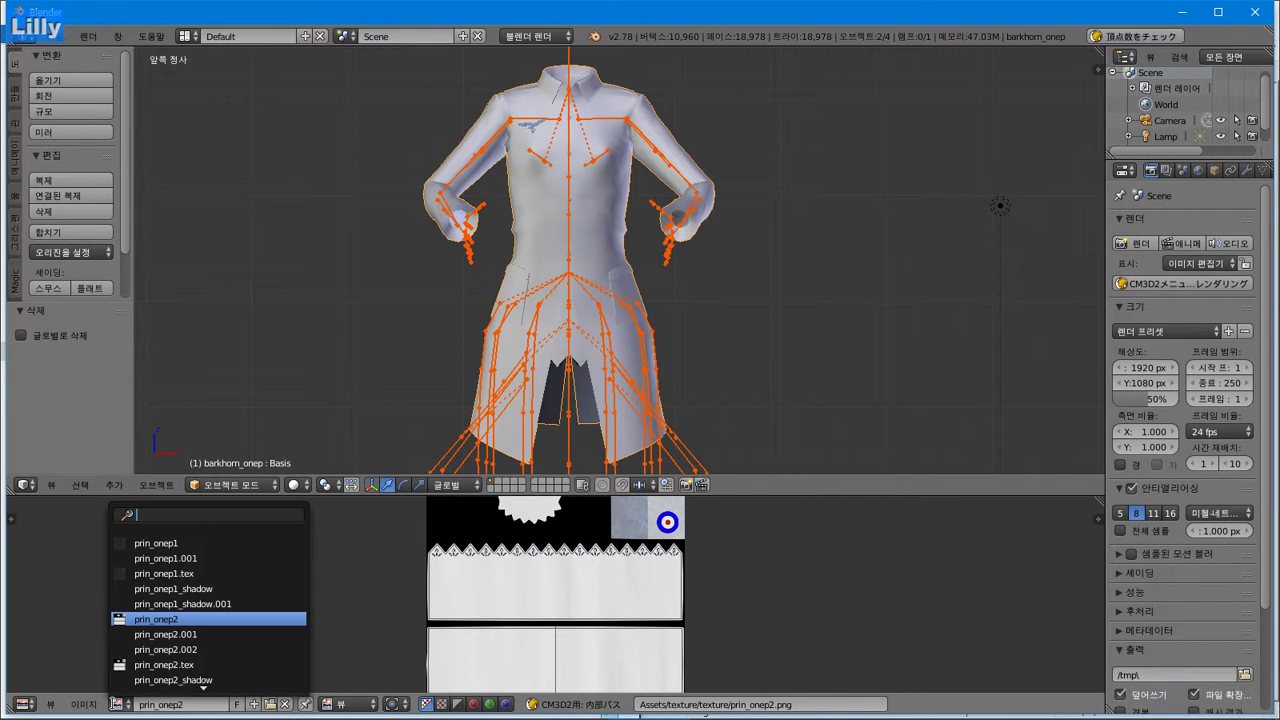
left_click(84, 704)
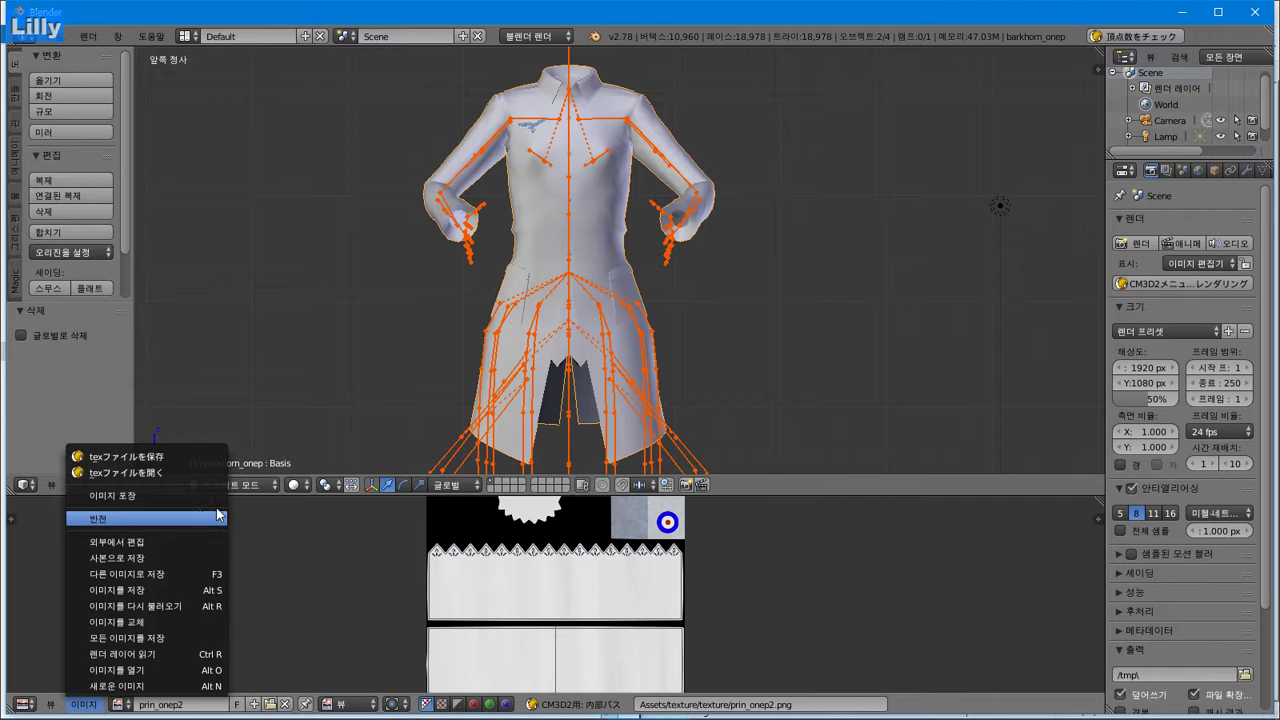
Switch the barkhorn_onep outfit to Texture Paint mode and view it from an angle
left_click(249, 485)
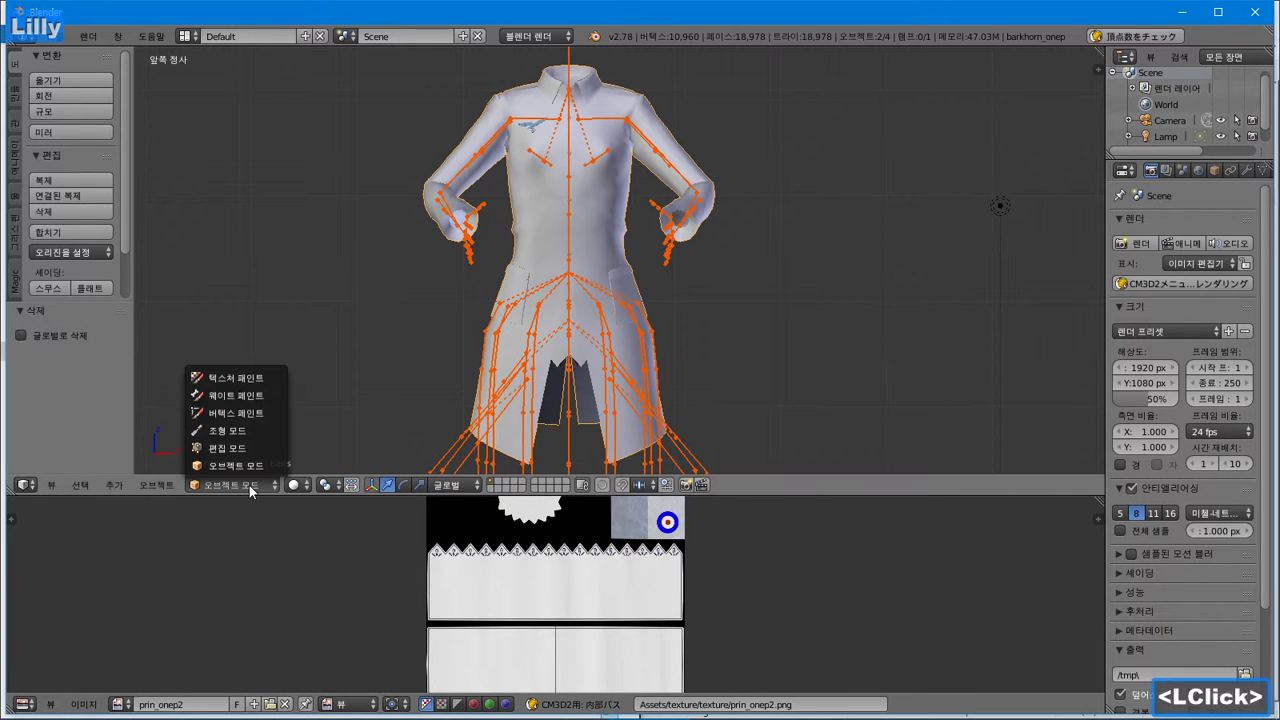
left_click(248, 379)
mouse_move(575, 318)
middle_mouse_down()
mouse_move(688, 318)
mouse_move(637, 340)
mouse_move(720, 330)
middle_mouse_up()
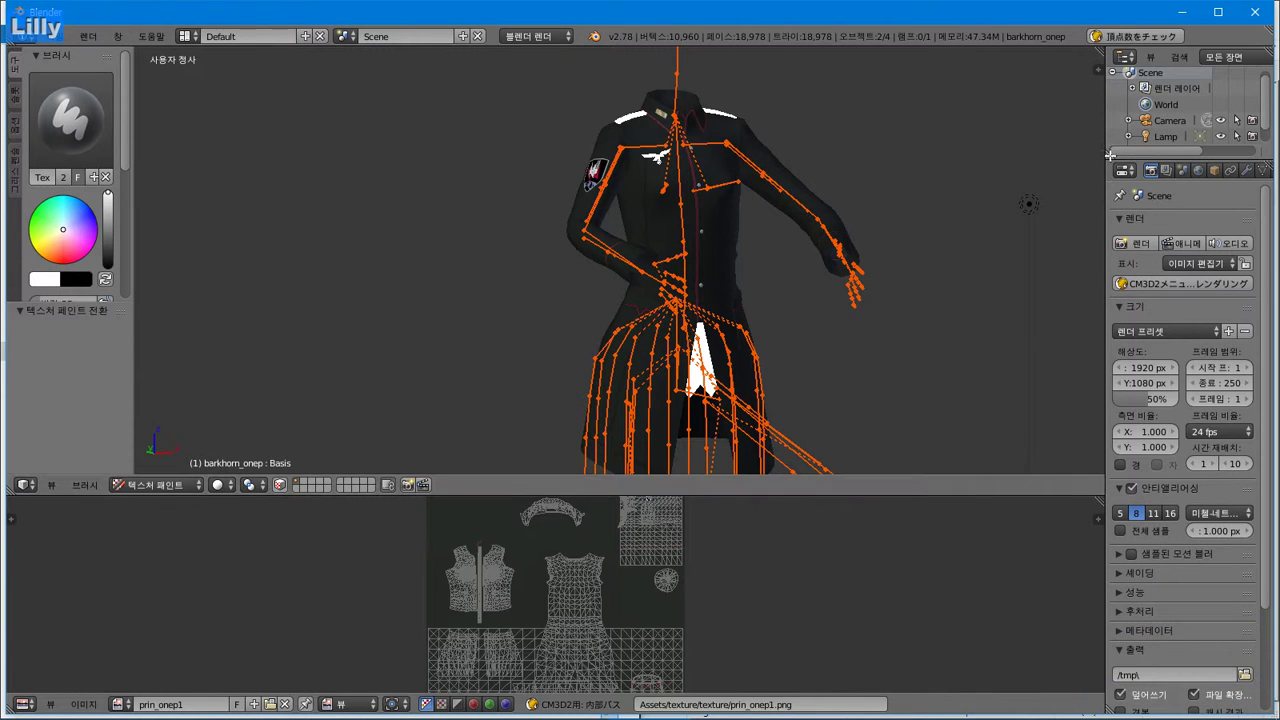
Enlarge the outliner, hide barkhorn_onep.armature, and inspect the textured coat without its bones
left_click_drag(1119, 156, 1120, 262)
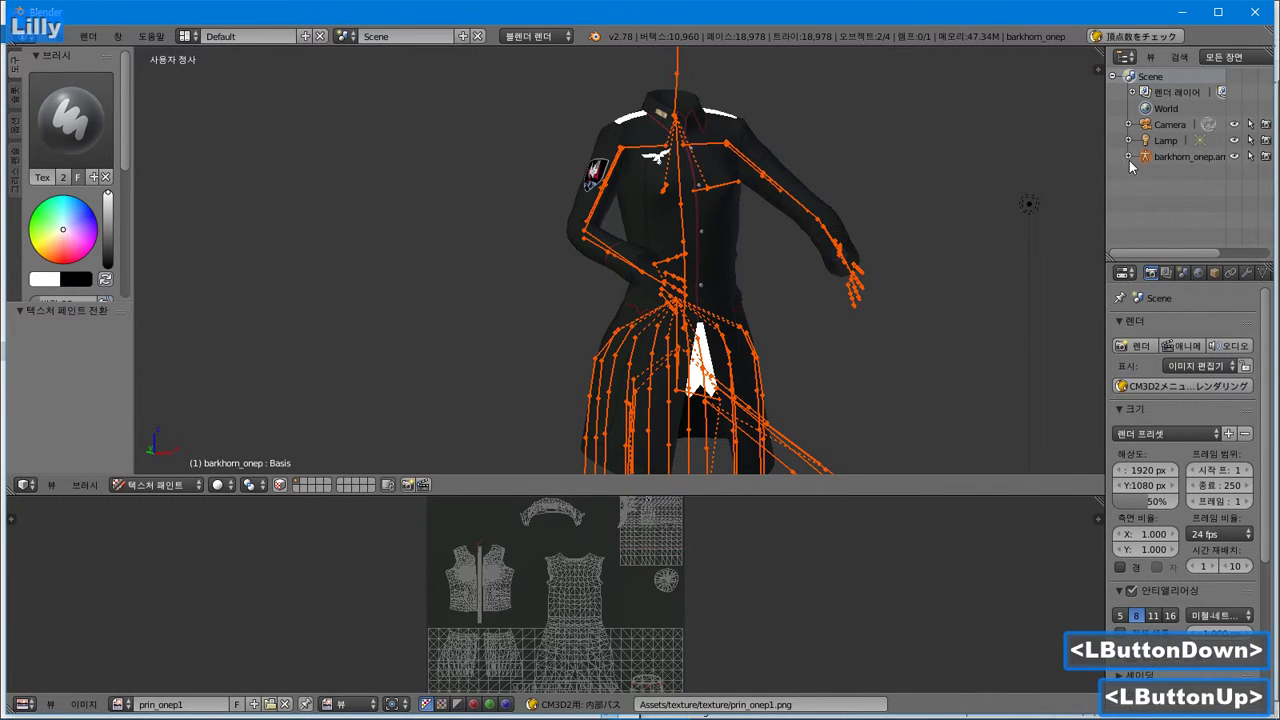
left_click(1236, 157)
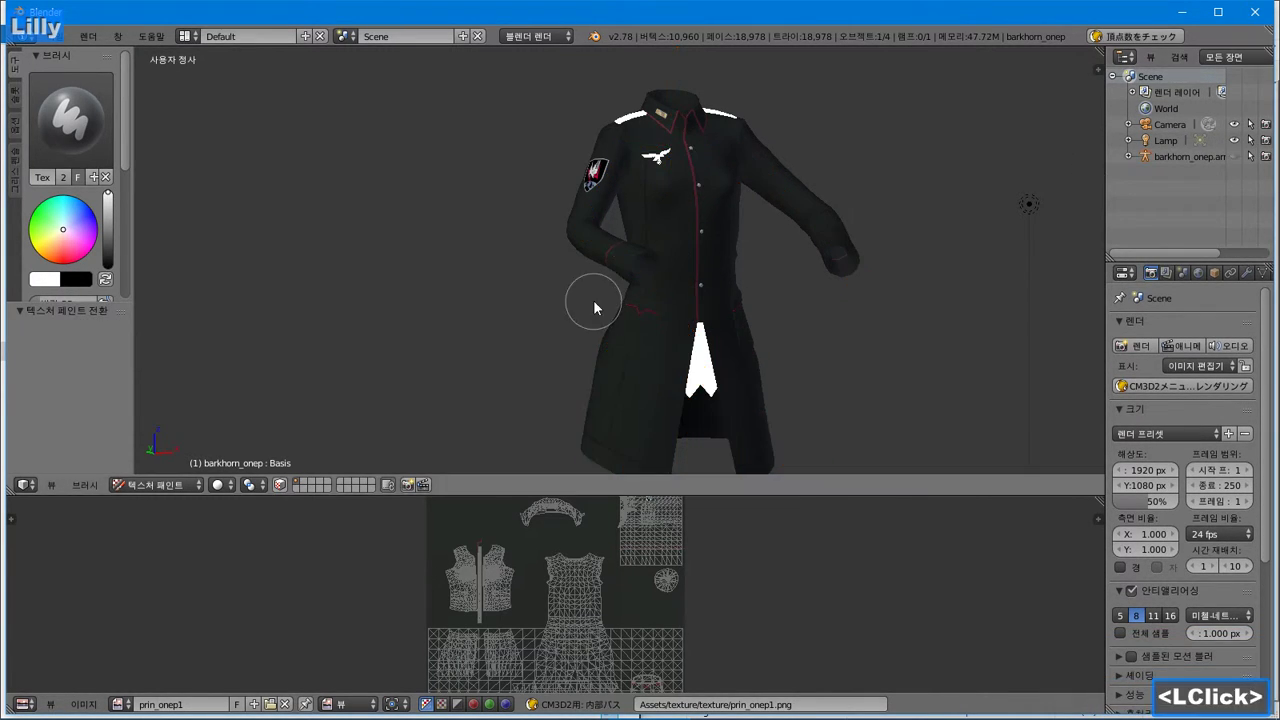
scroll(605, 300, "down", 2)
scroll(690, 295, "up", 2)
middle_click_drag(694, 294, 600, 290, "shift")
middle_click_drag(600, 290, 695, 305, "shift")
scroll(656, 306, "down", 2)
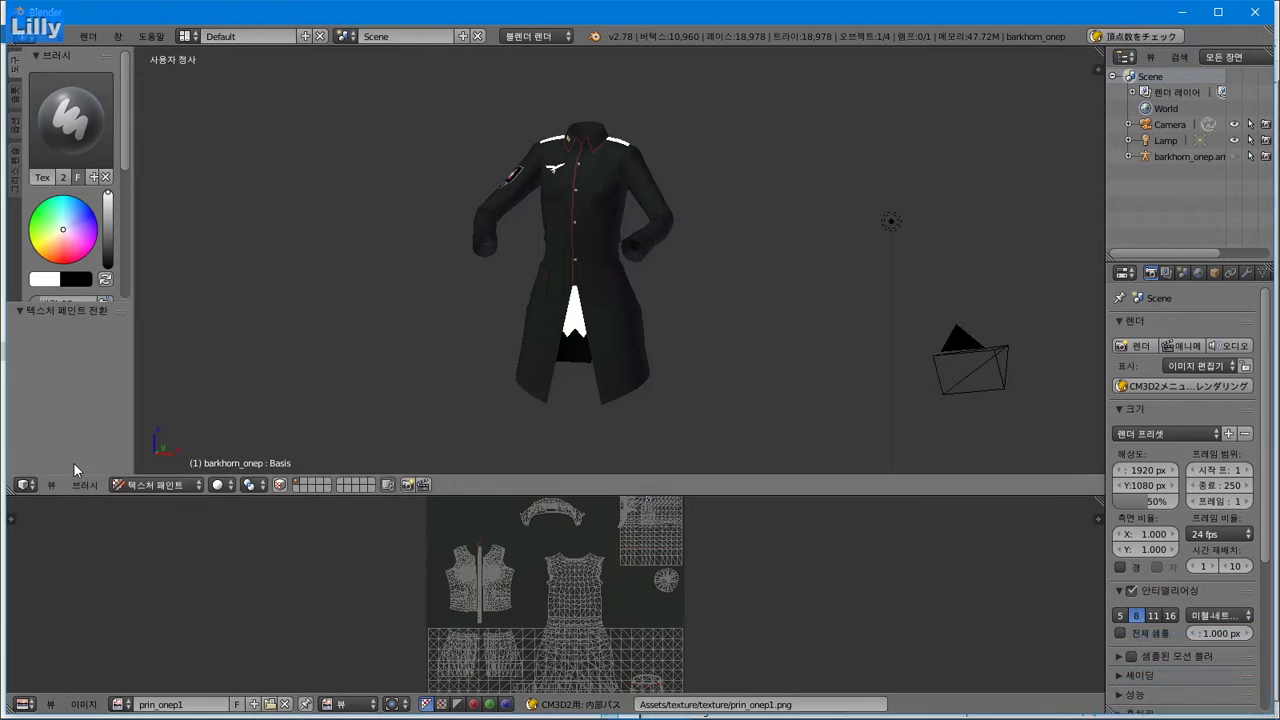
Return the outfit to Object Mode and add the CM3D2 base body body001 to the scene
left_click(150, 486)
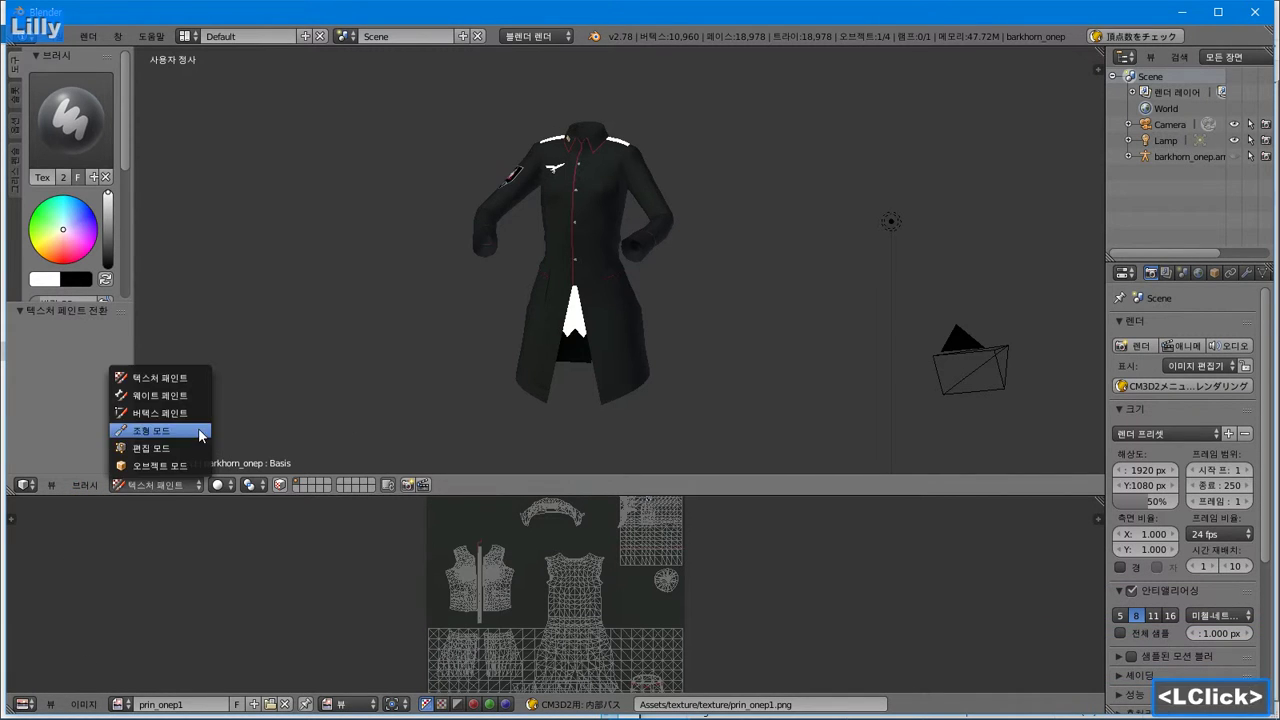
left_click(186, 467)
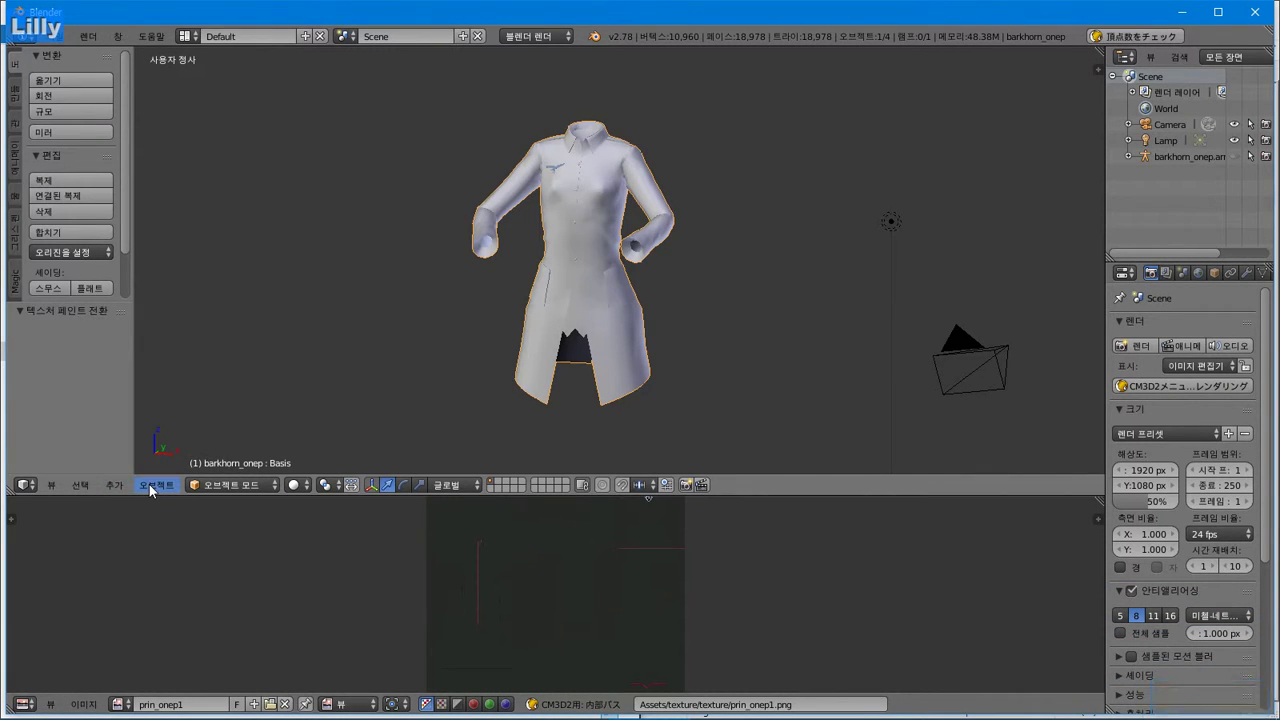
left_click(149, 484)
mouse_move(114, 485)
mouse_move(161, 344)
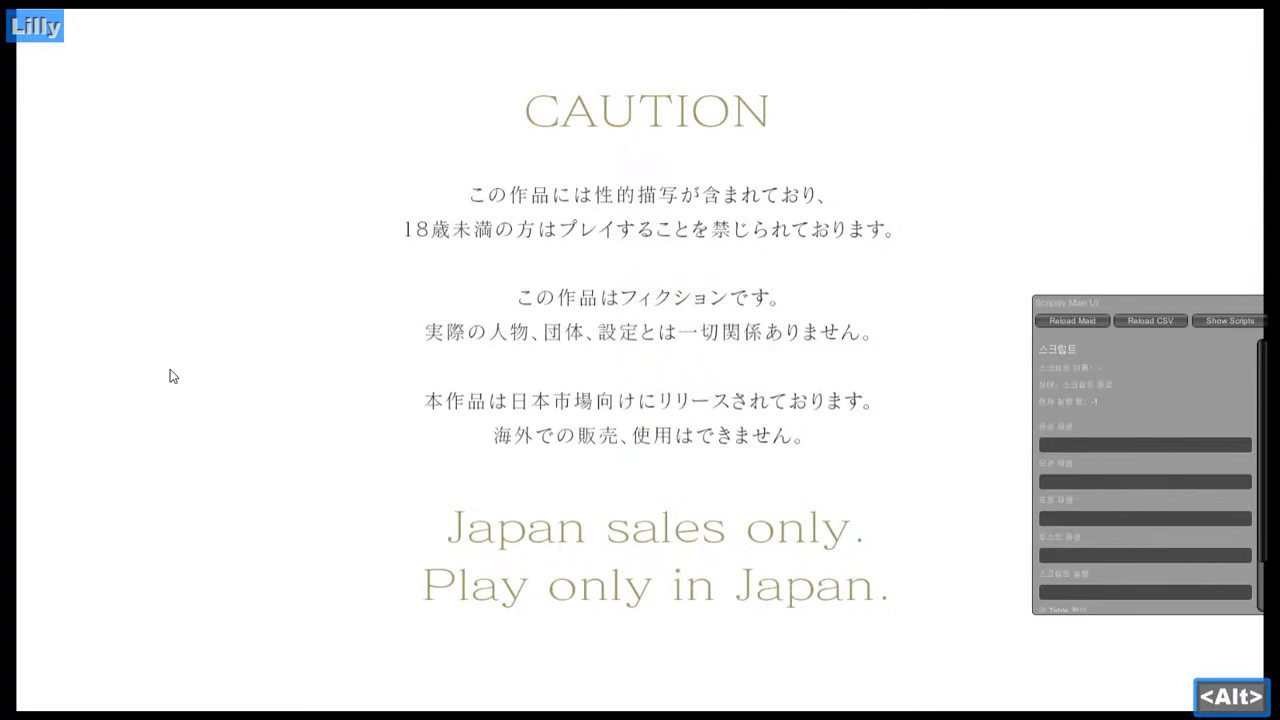
key("alt+Tab")
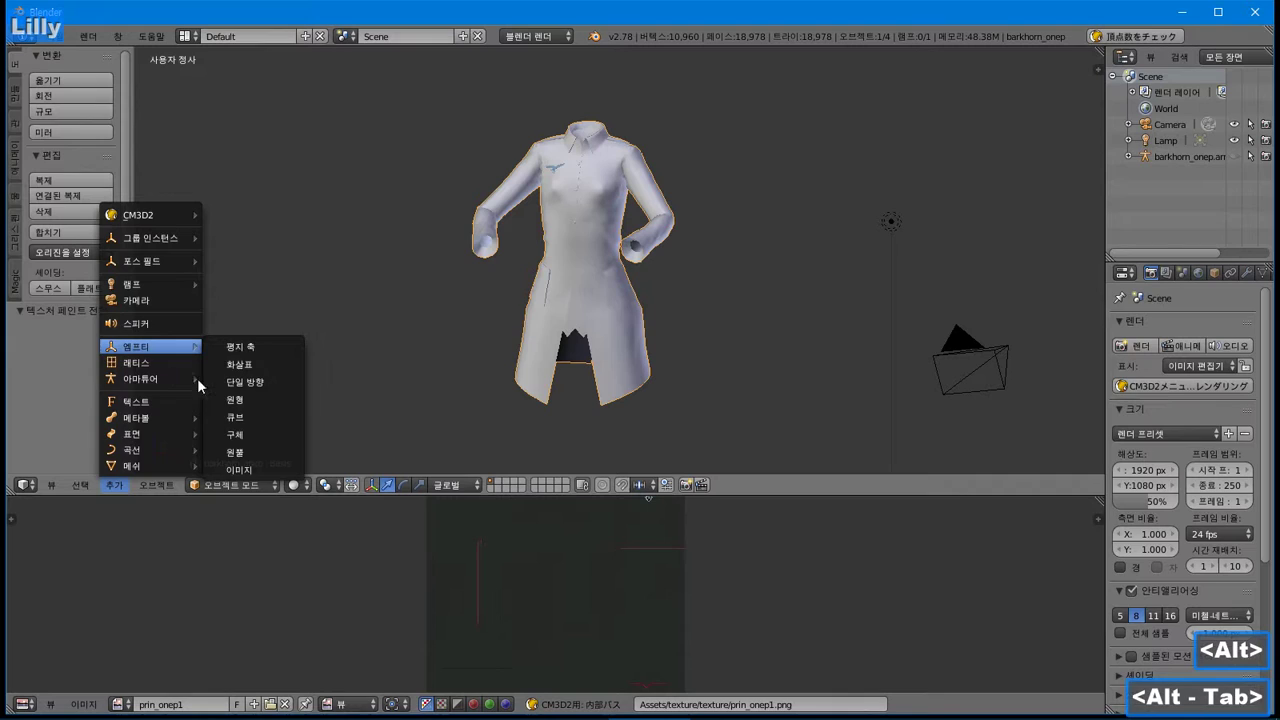
left_click(161, 216)
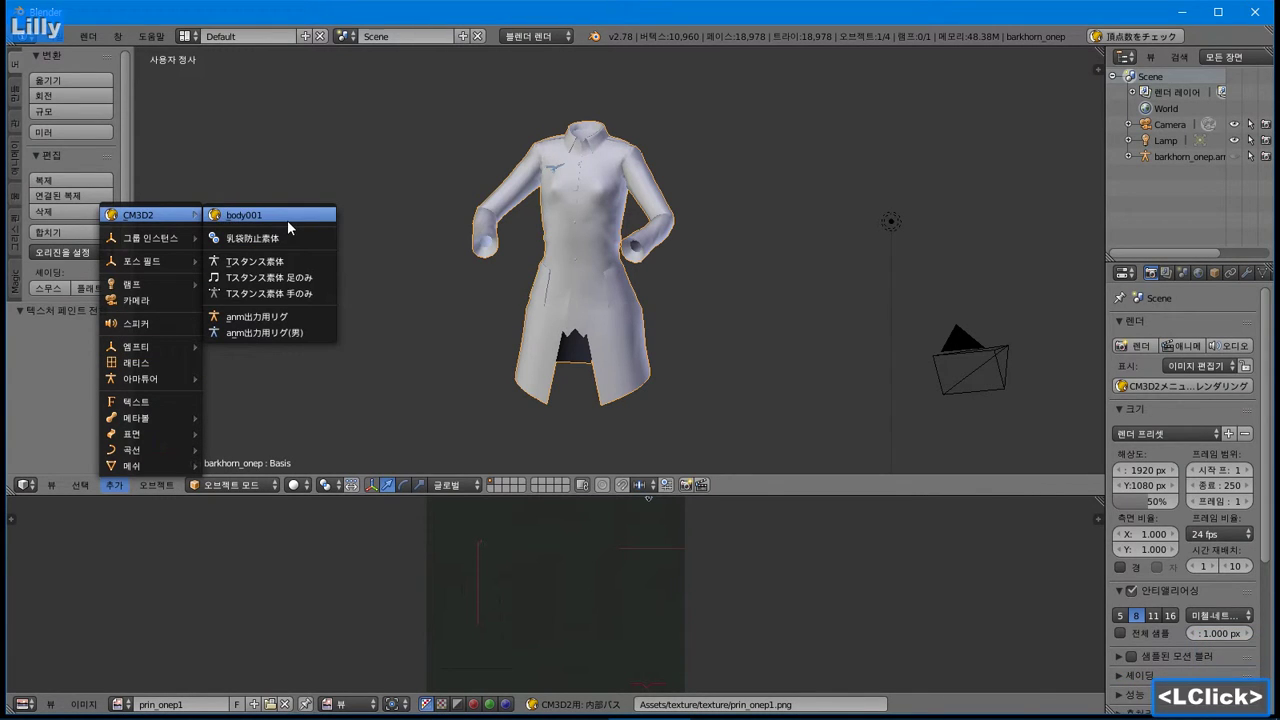
left_click(287, 220)
middle_click_drag(660, 321, 1010, 228)
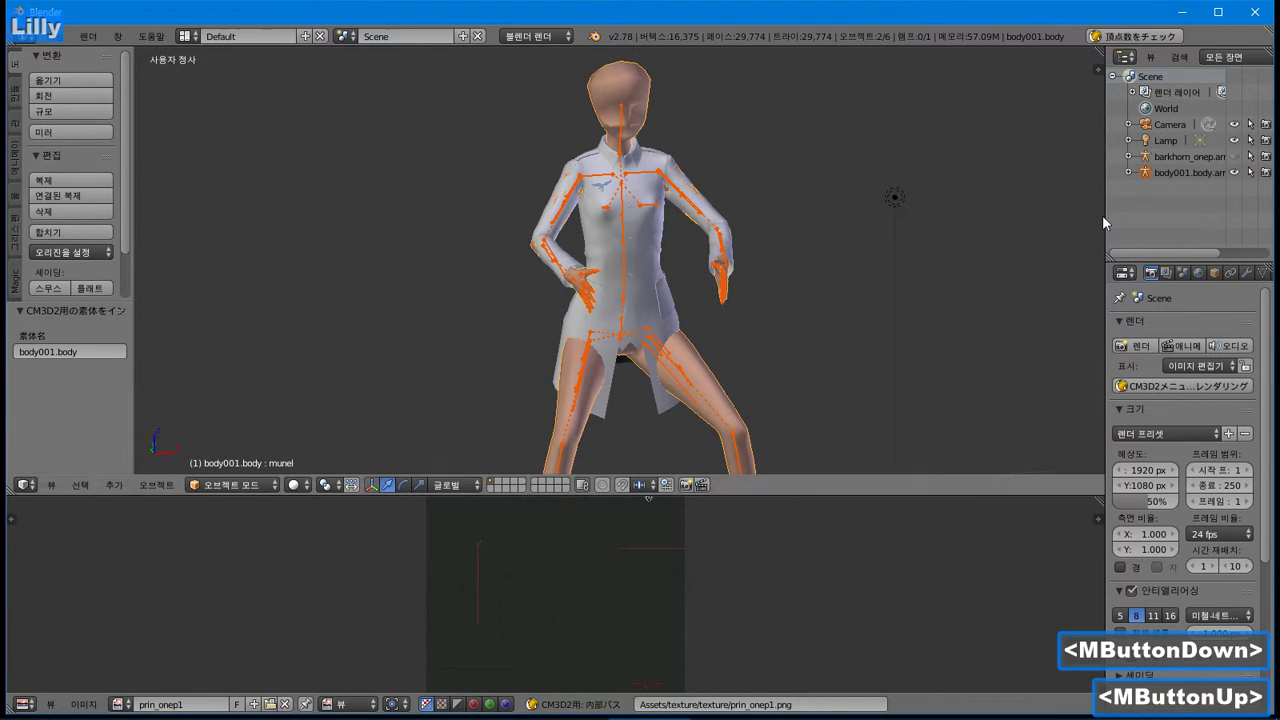
Widen the outliner and expand the barkhorn_onep and body001.body armature hierarchies
left_click_drag(1106, 212, 940, 212)
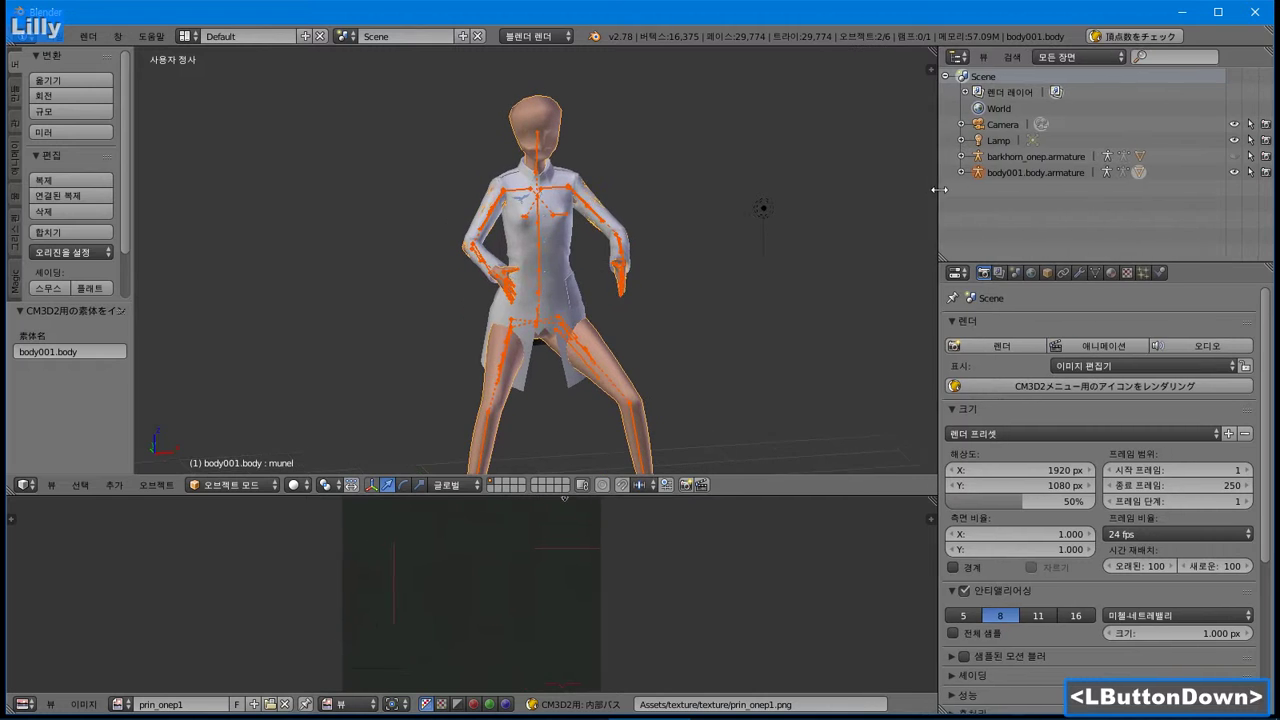
left_click(961, 157)
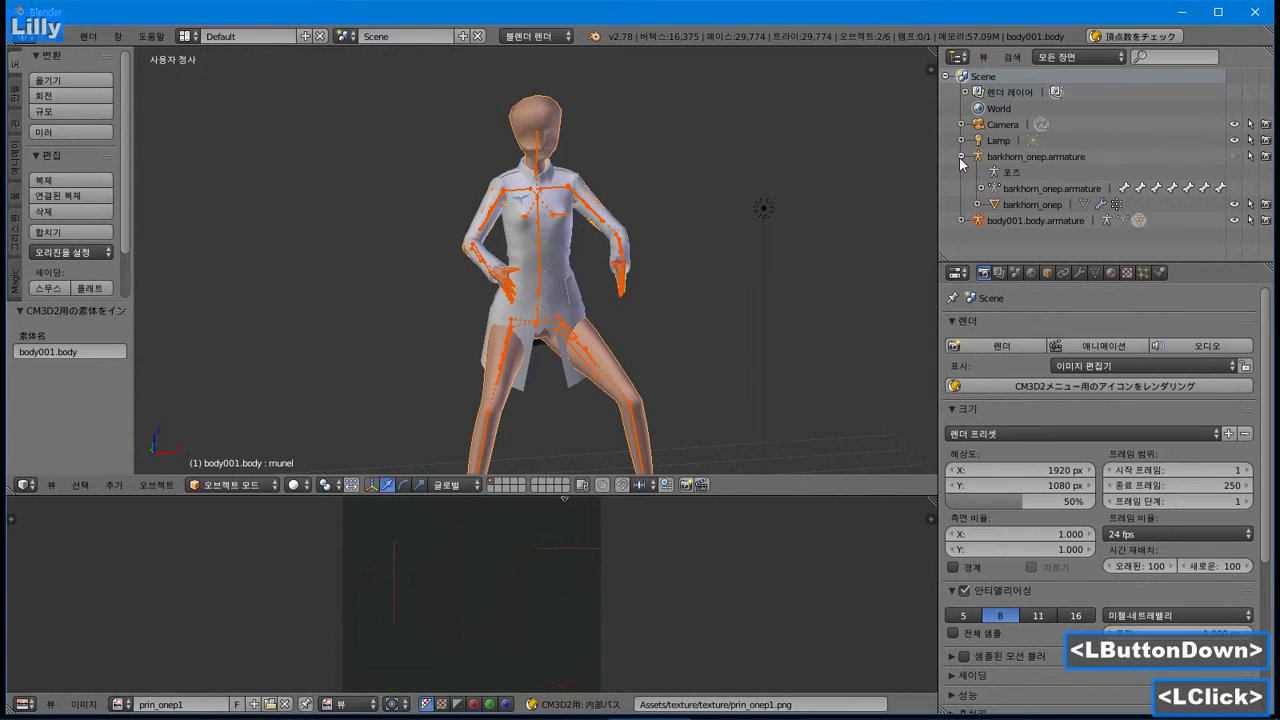
left_click(966, 221)
scroll(975, 238, "down", 2)
Try parenting the barkhorn_onep mesh to body001.body.armature with the Object option
left_click(1000, 187)
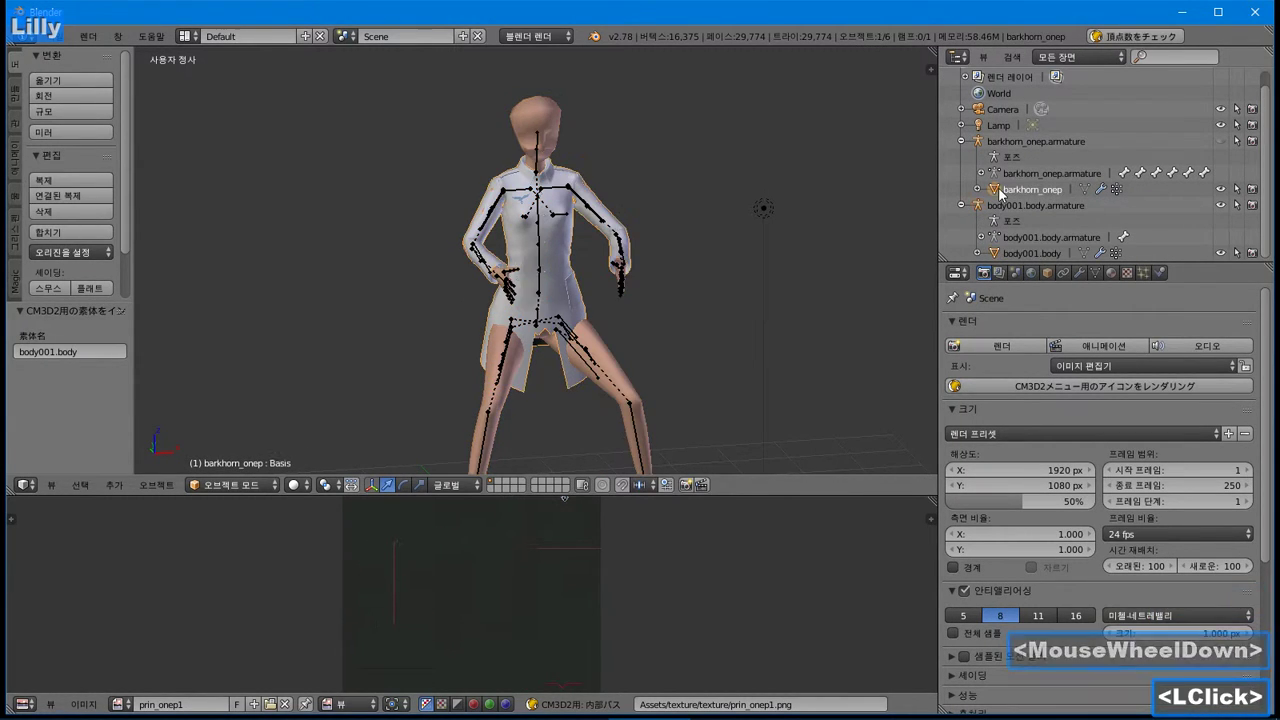
left_click_drag(1000, 187, 998, 210)
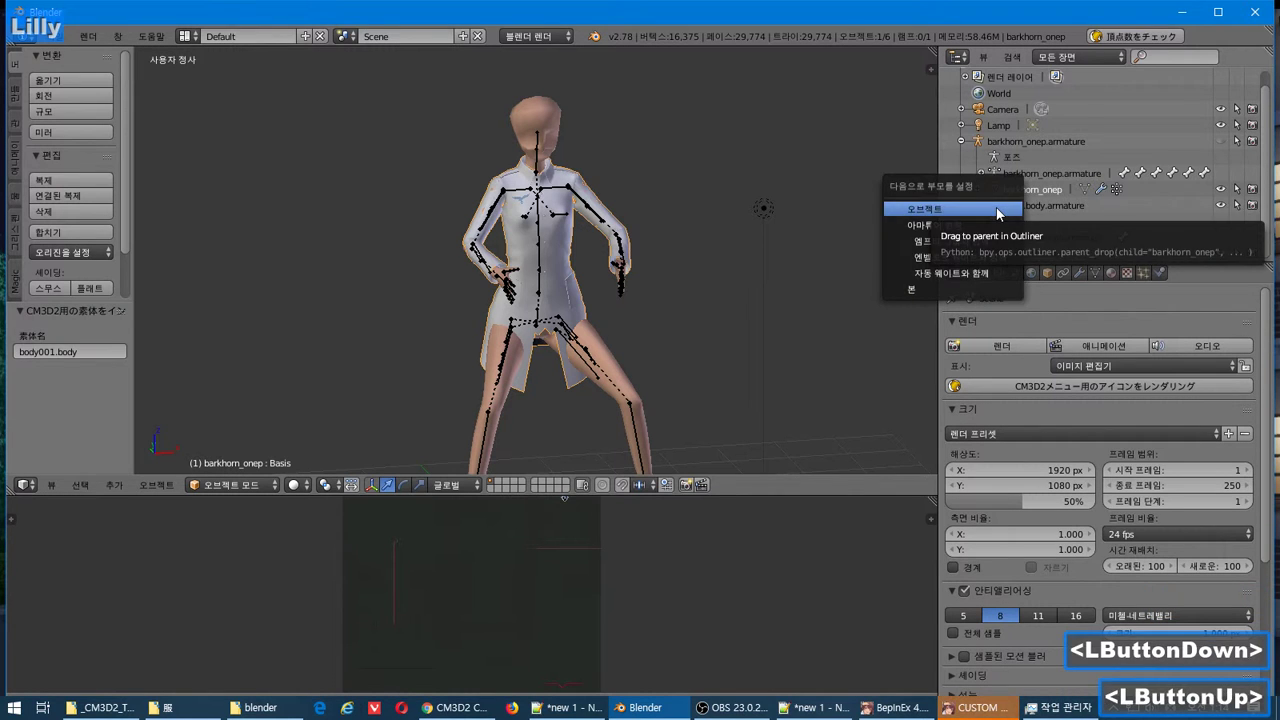
left_click(995, 210)
scroll(790, 220, "up", 1)
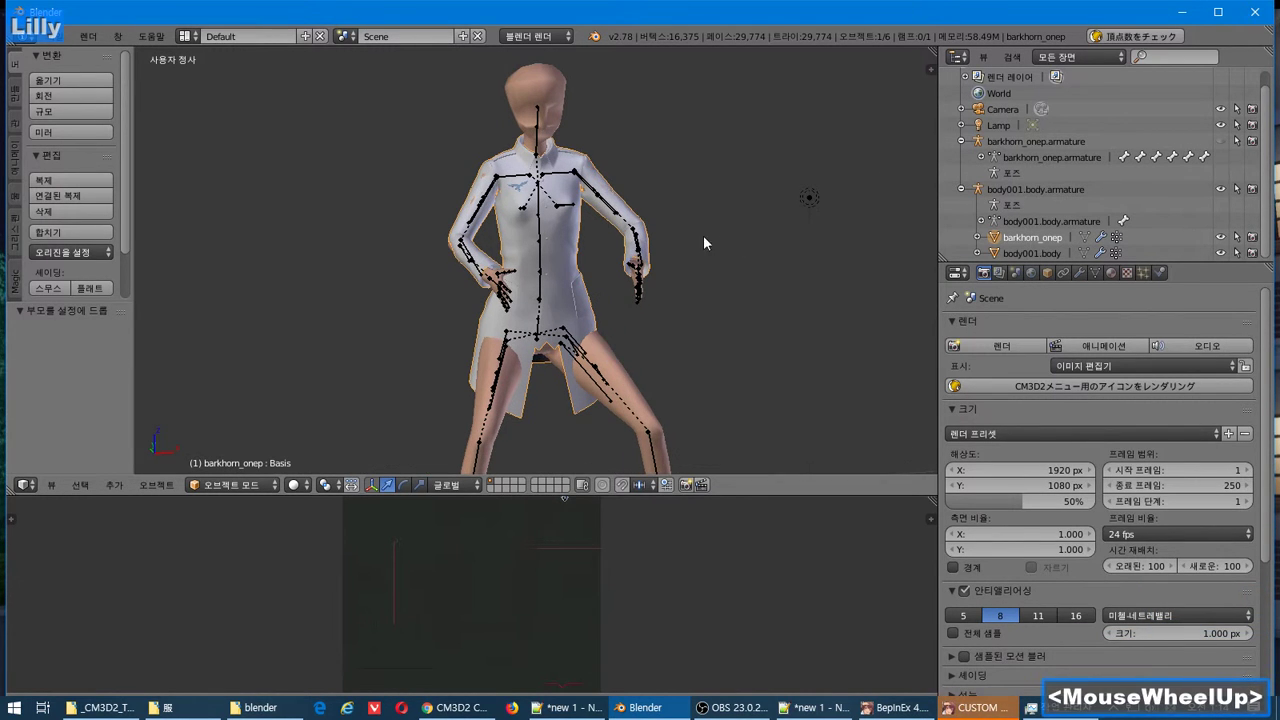
Select body001.body.armature and switch it to Pose Mode
right_click(594, 199)
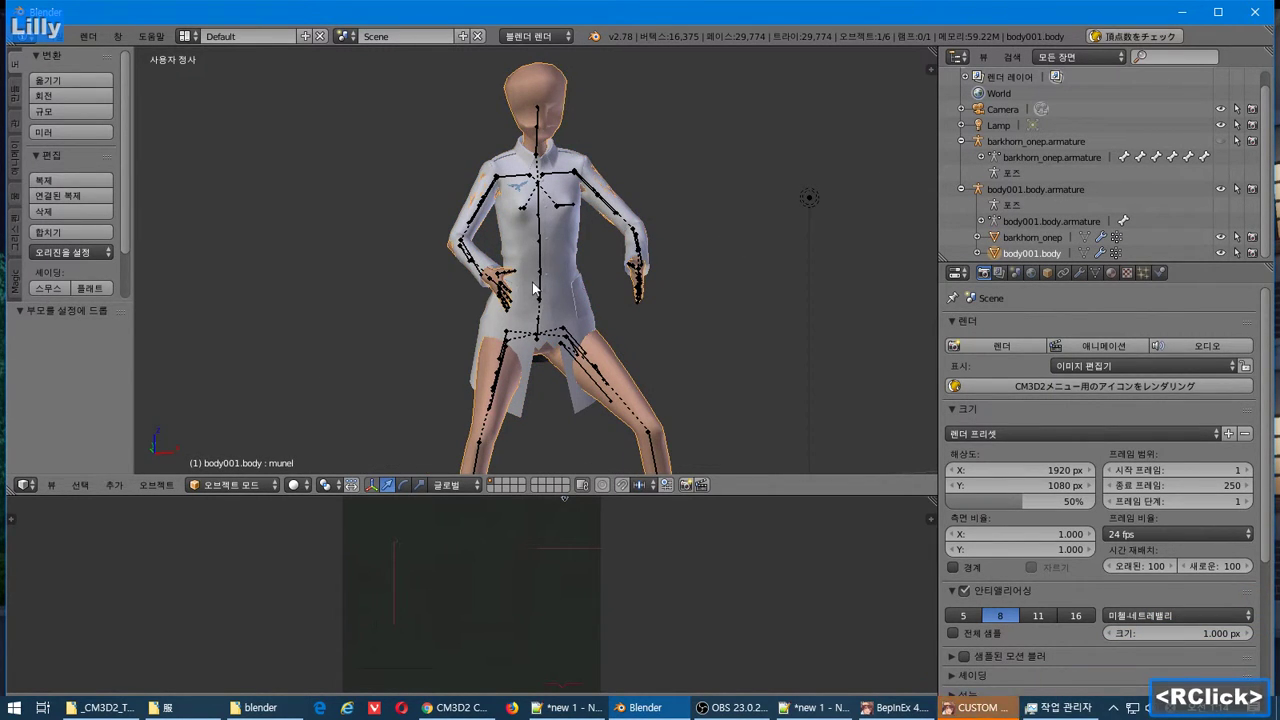
right_click(553, 333)
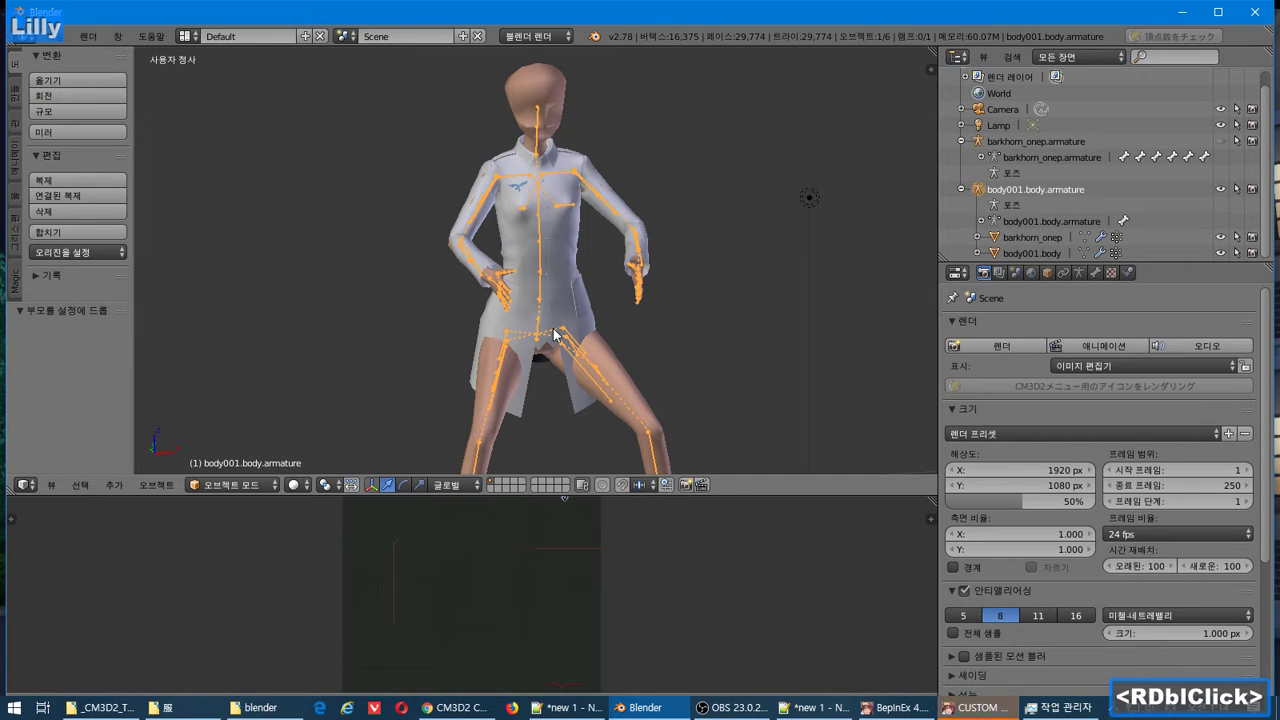
left_click(228, 484)
left_click(227, 430)
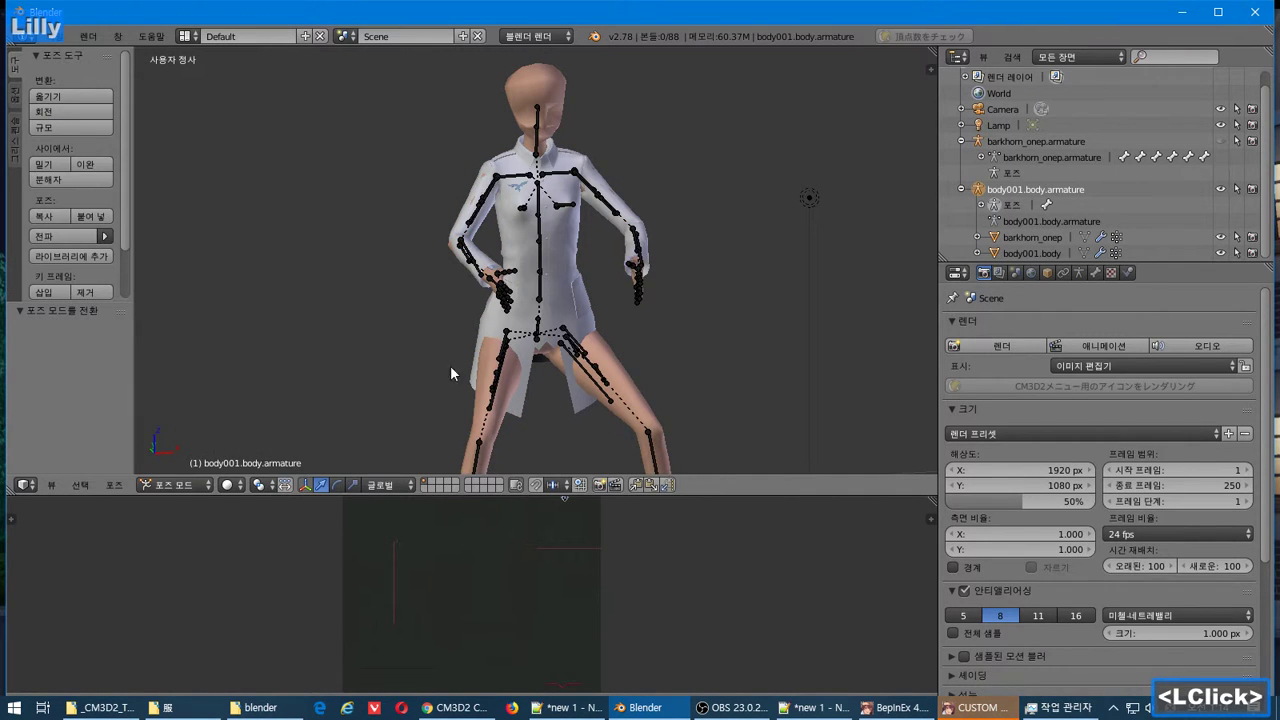
Try rotating the body armature's Bip01 L Thigh and Bip01 Spine0a bones to test the outfit's deformation
scroll(627, 313, "up", 2)
middle_click_drag(627, 313, 666, 369)
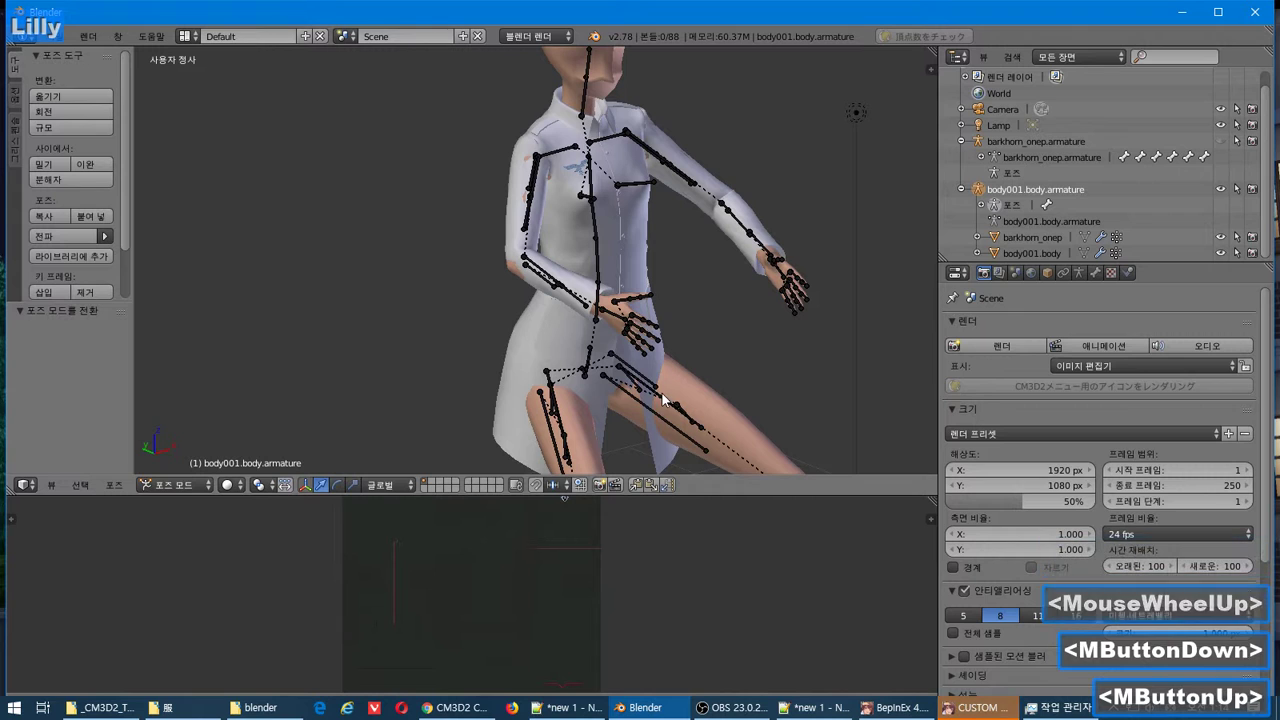
right_click(662, 394)
key("r")
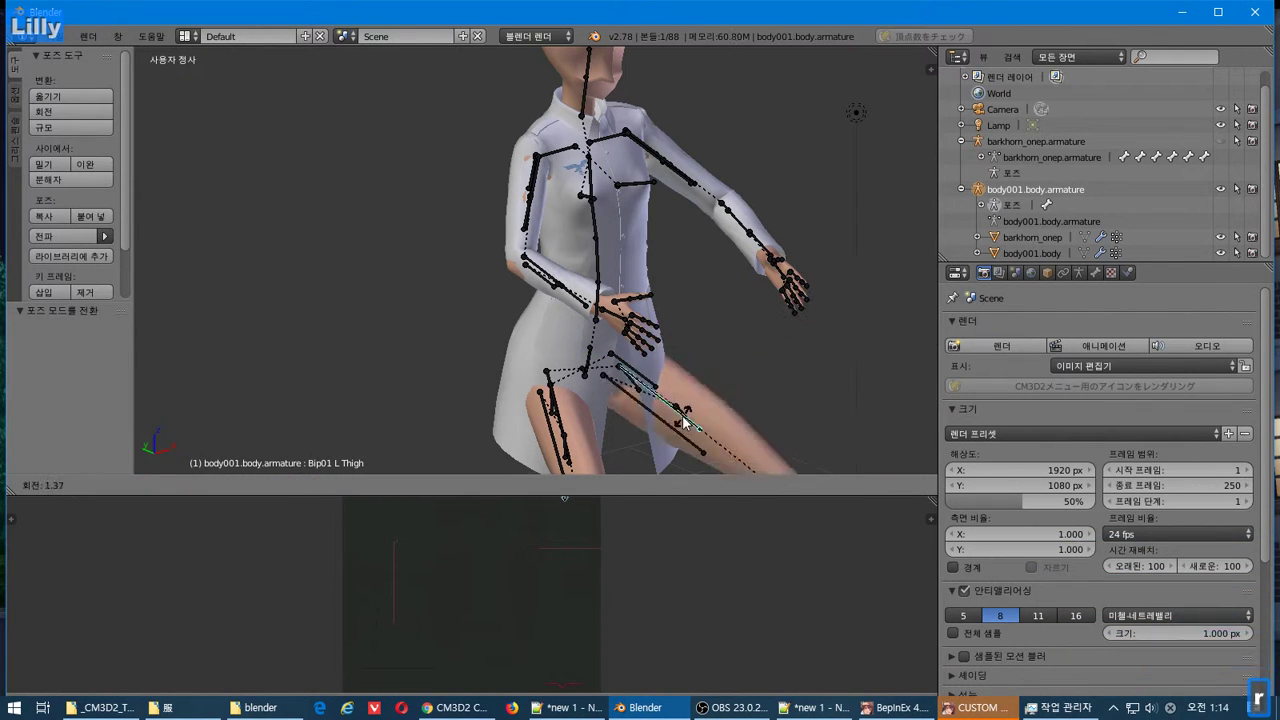
key("Escape")
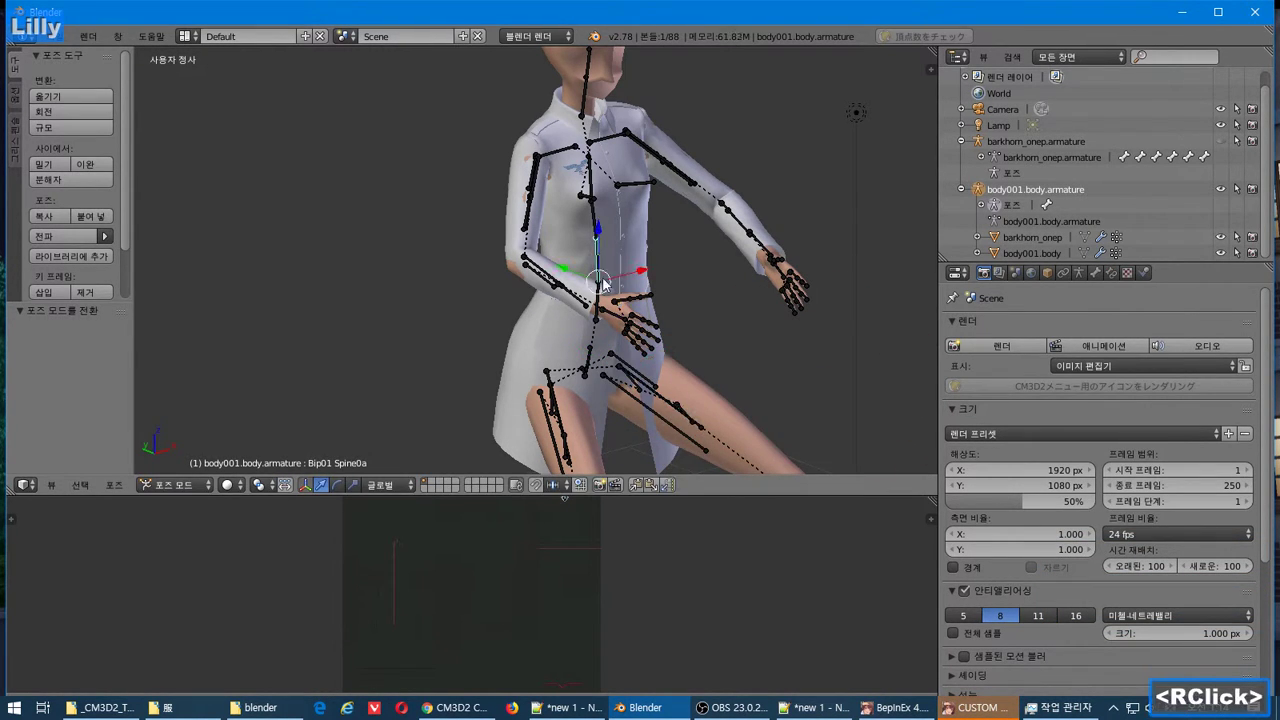
key("r")
key("Escape")
middle_click_drag(711, 285, 722, 280)
Undo the pose selections, the mode change and the parenting of the outfit to the body armature
key("ctrl+z")
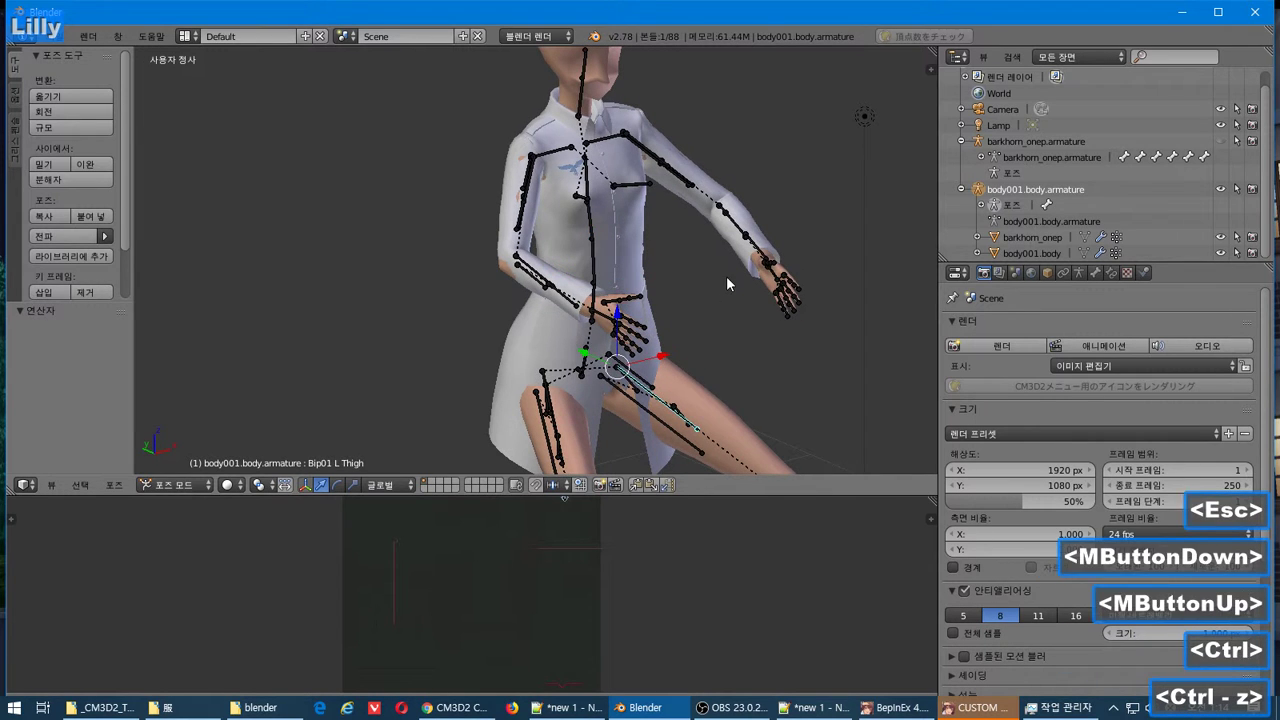
key("ctrl+z")
key("ctrl+z")
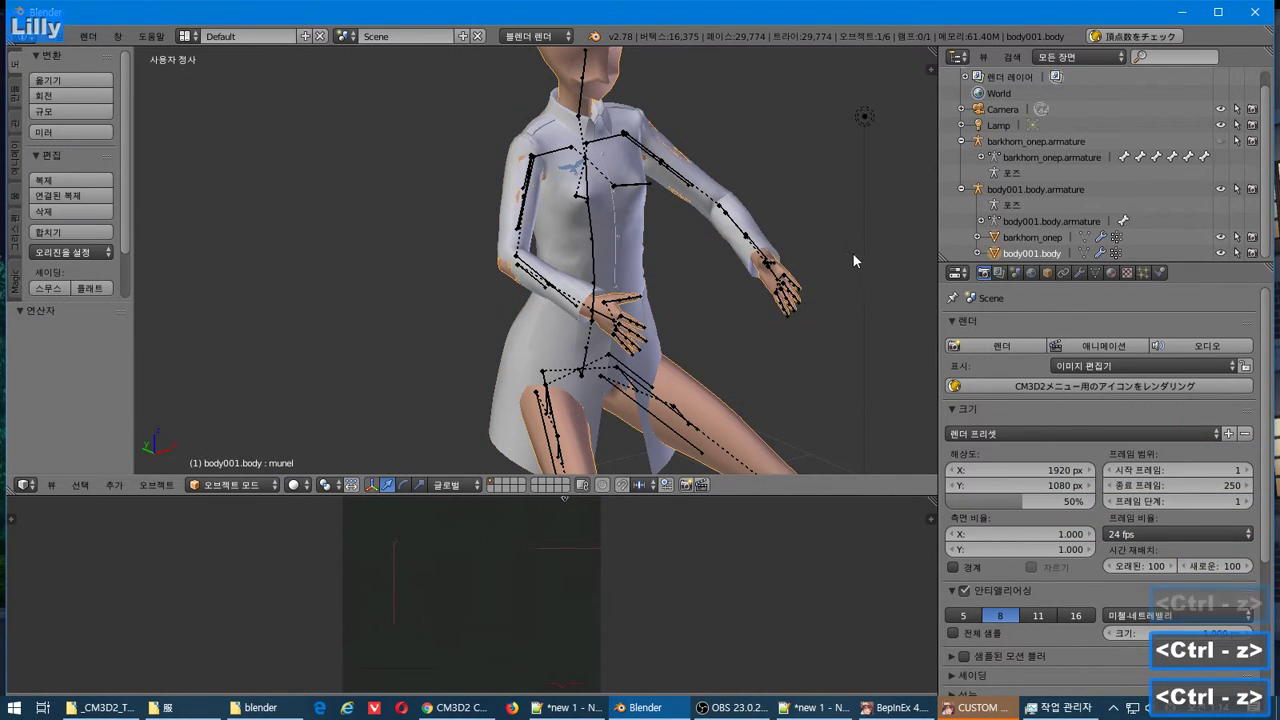
key("ctrl+z")
key("ctrl+z")
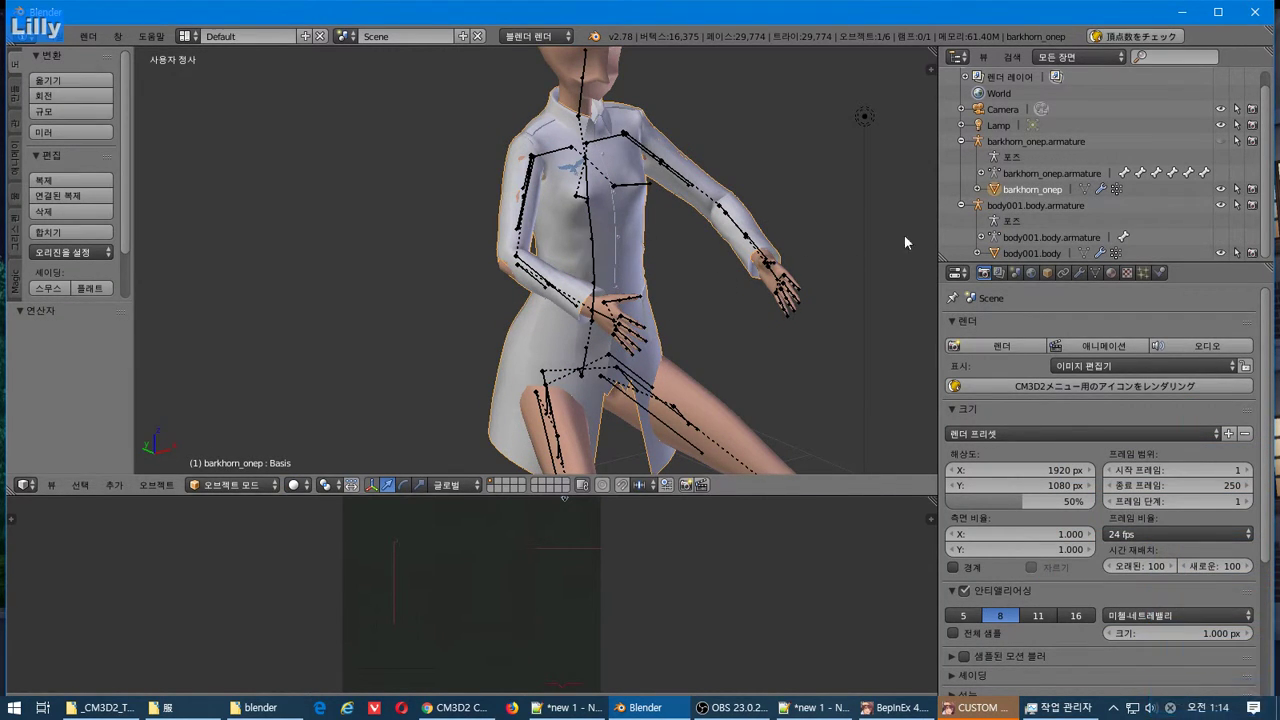
Hide body001.body.armature and the body001.body mesh, and show barkhorn_onep.armature
left_click(1221, 206)
left_click(1221, 253)
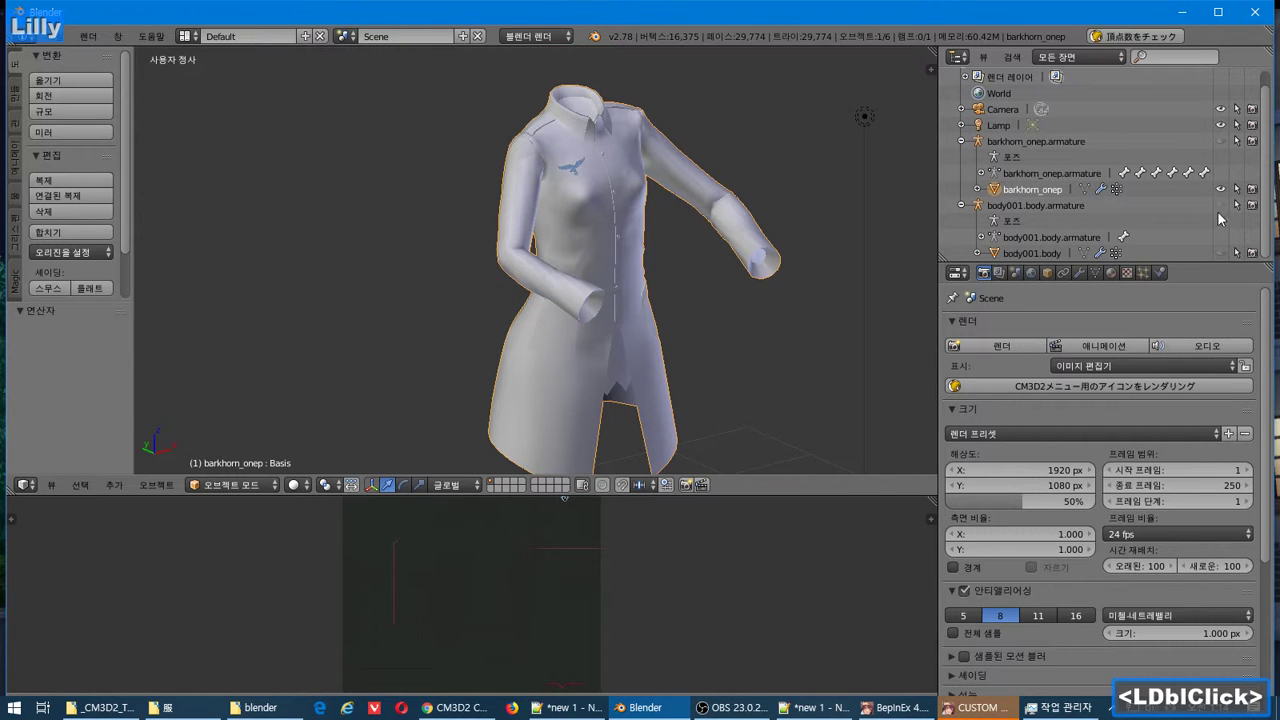
left_click(1221, 142)
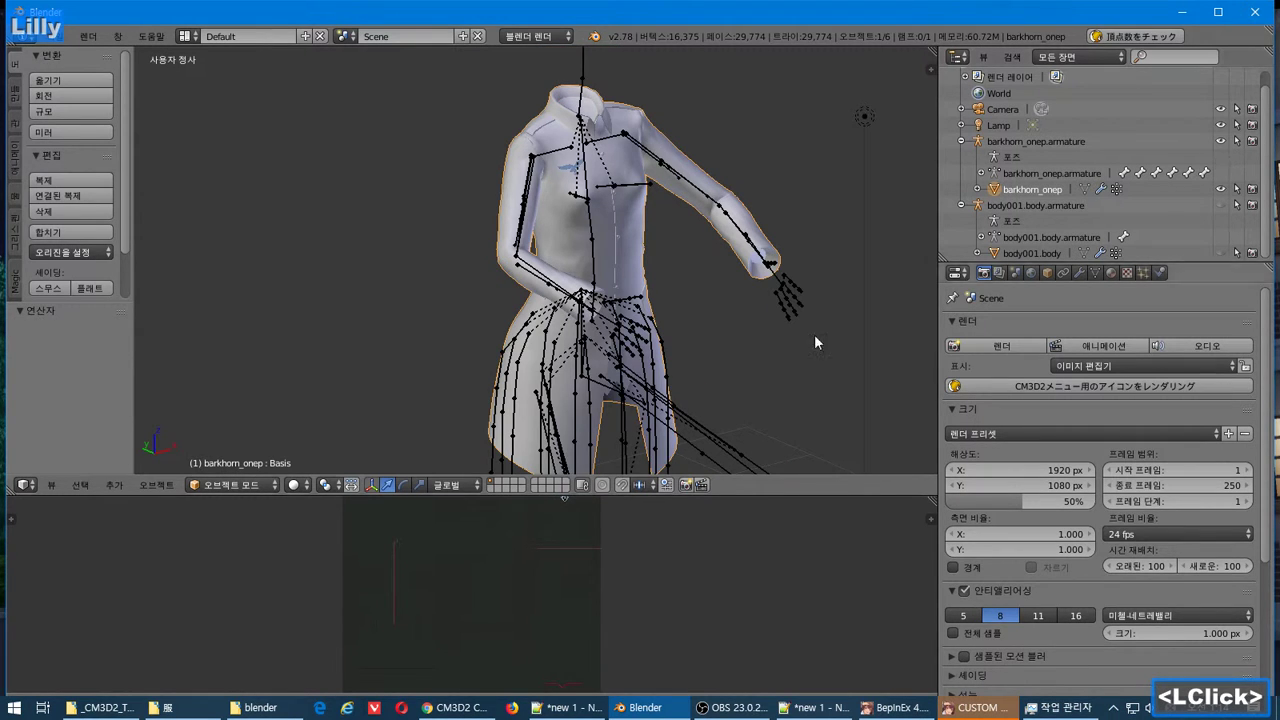
Select barkhorn_onep.armature and switch it to Pose Mode
right_click(592, 273)
key("r")
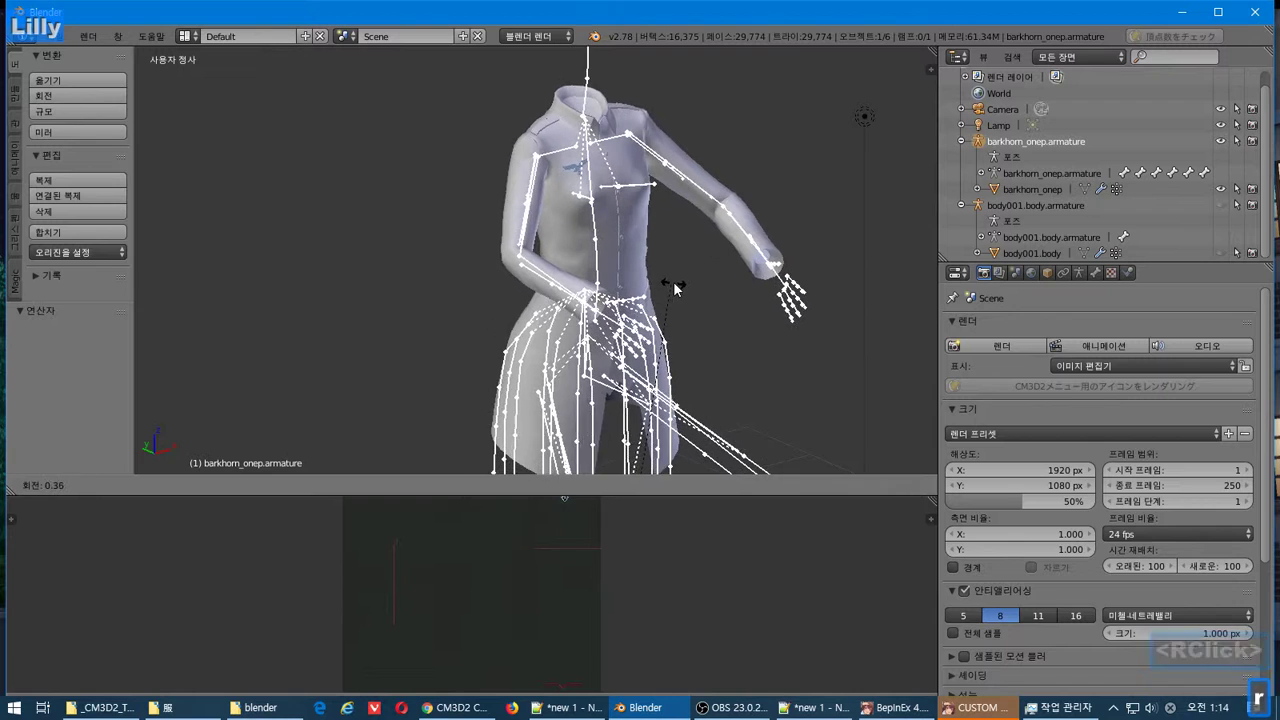
key("Escape")
key("Tab")
key("Tab")
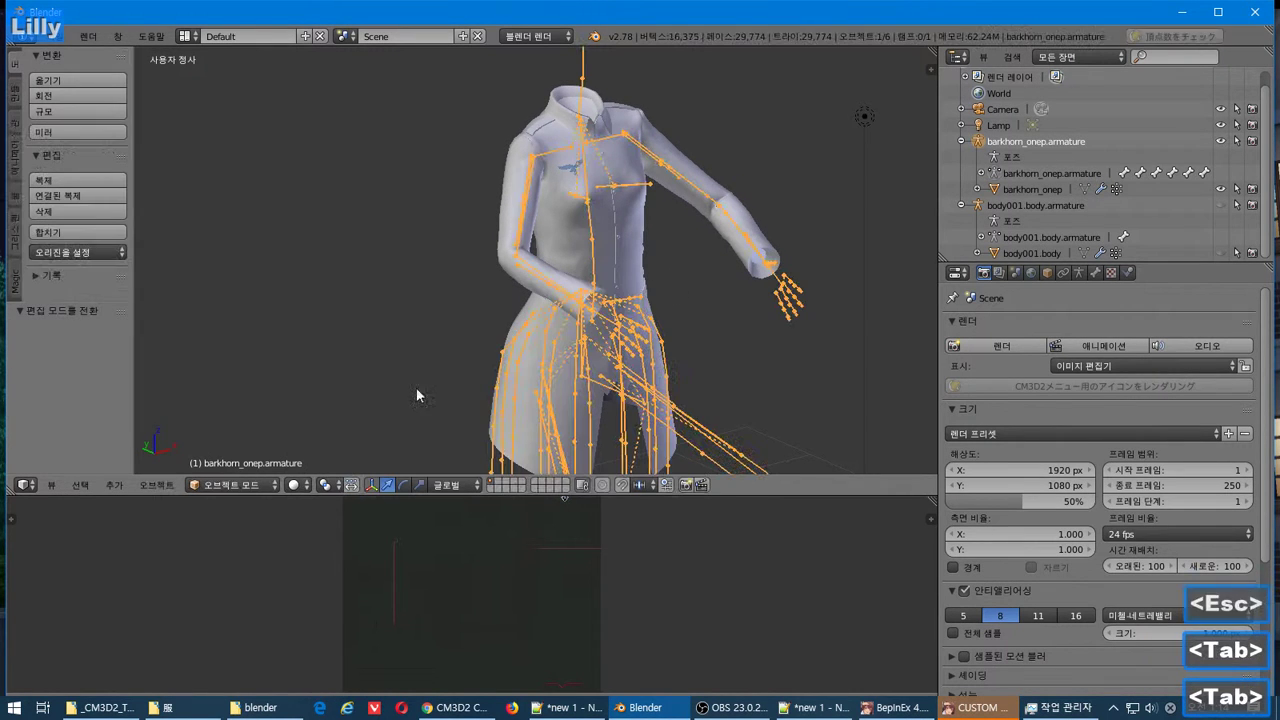
left_click(237, 485)
left_click(248, 430)
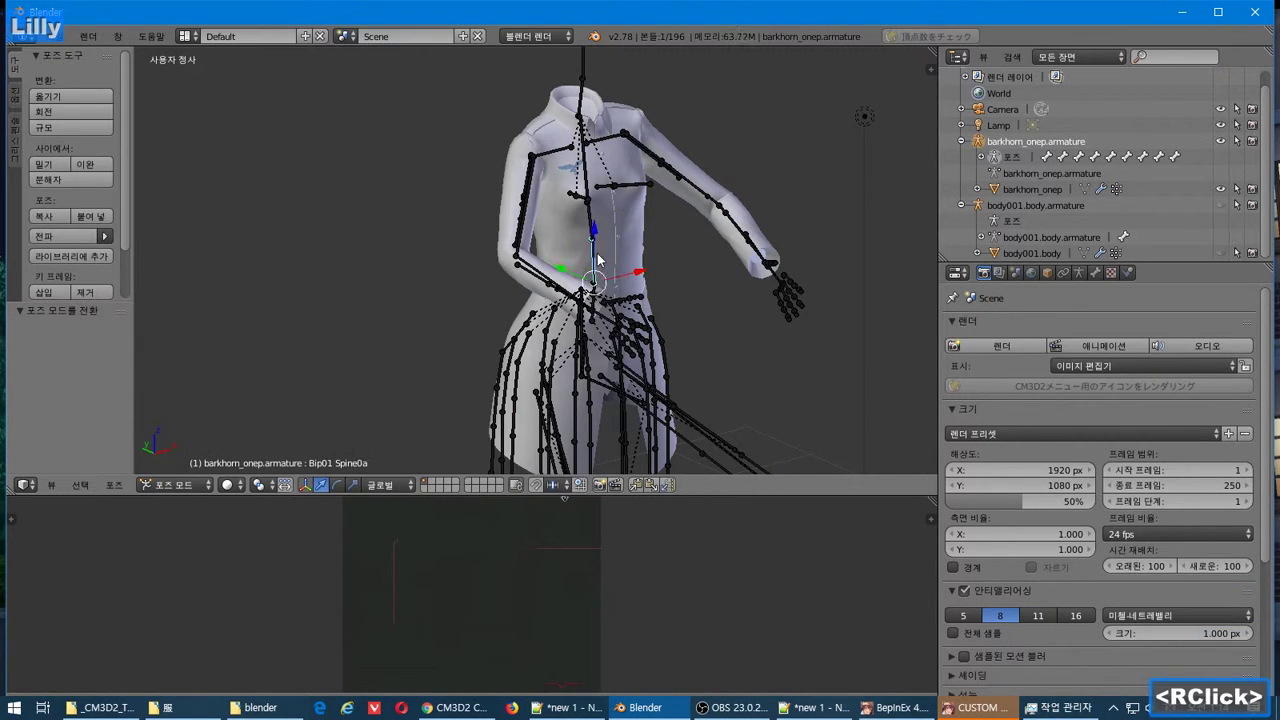
Raise the outfit's left sleeve by rotating the Bip01 L UpperArm bone about -42.1°
key("r")
key("Escape")
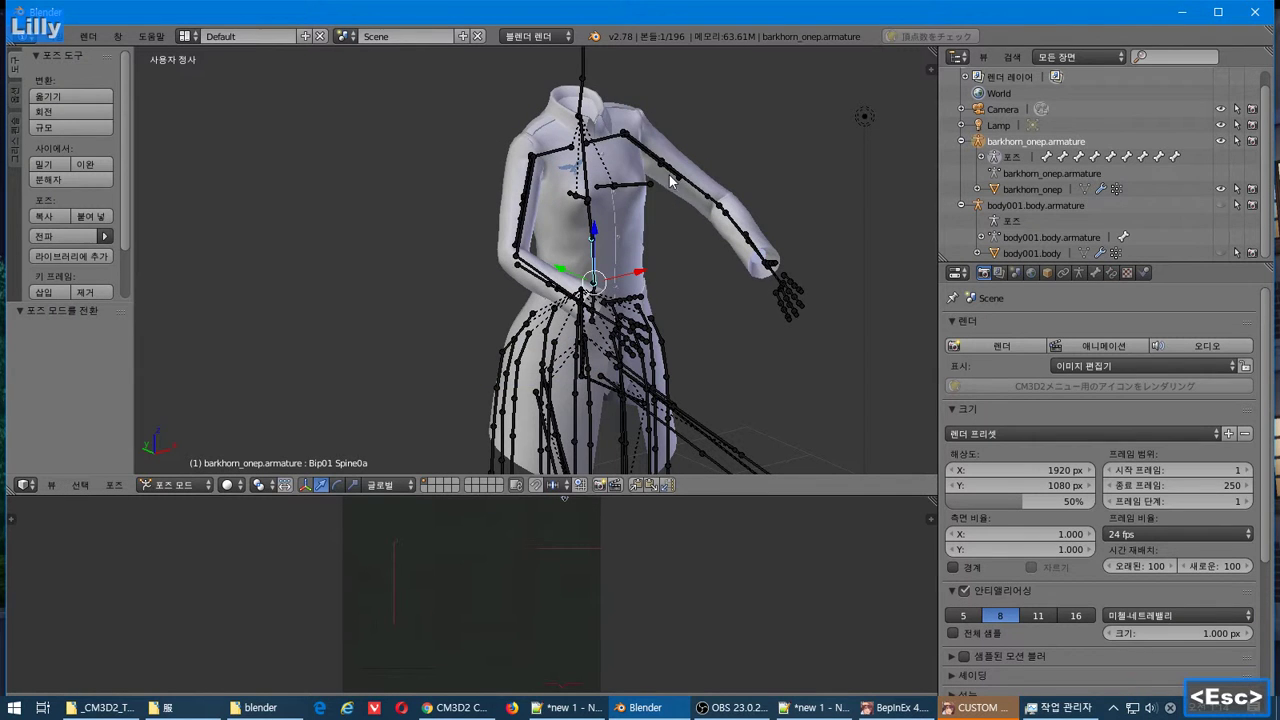
middle_click_drag(694, 187, 628, 226)
key("r")
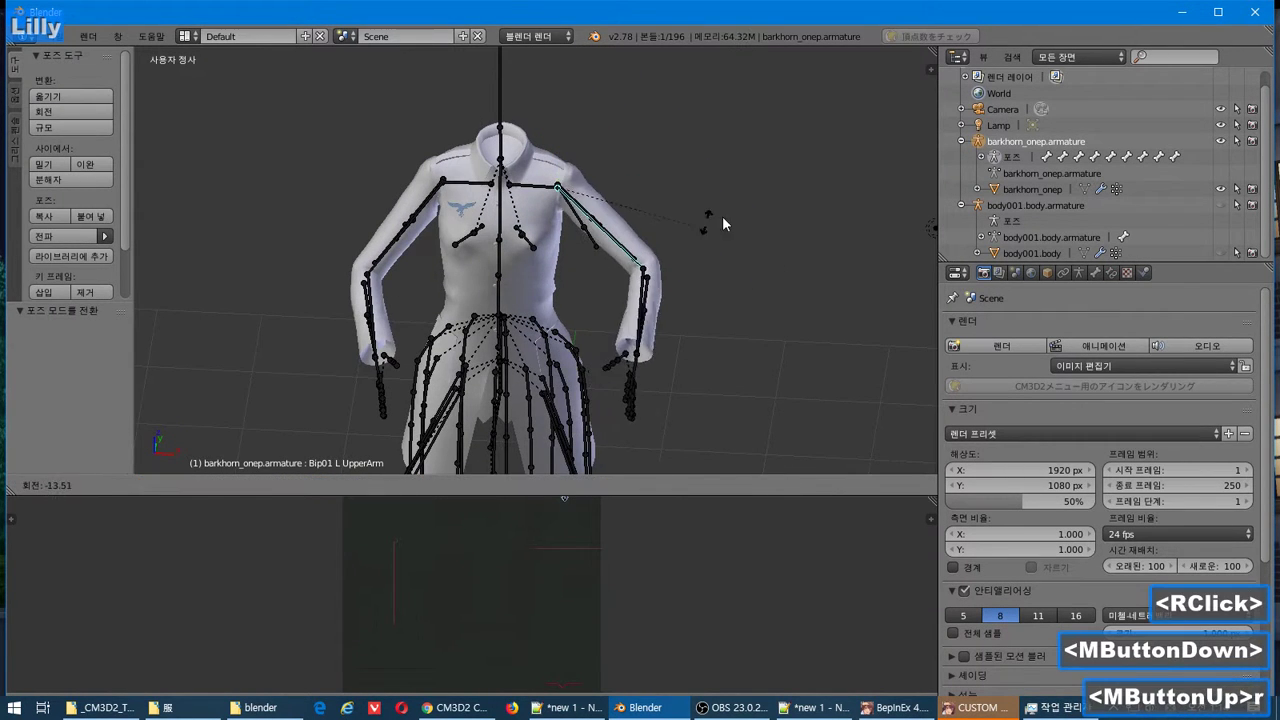
left_click(785, 140)
middle_click_drag(785, 160, 756, 214)
Reselect the outfit's armature in Pose Mode and rotate the Bip01 L Forearm bone about -41.8°
right_click(792, 175)
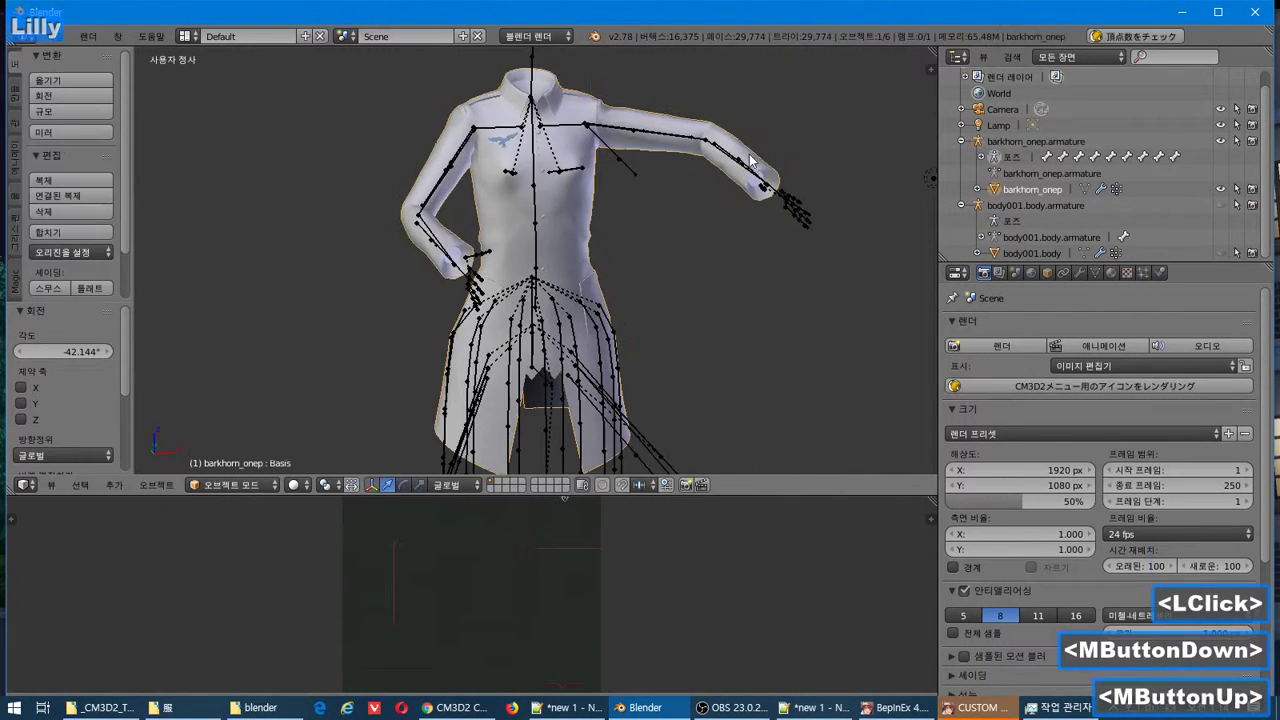
middle_click_drag(792, 175, 765, 150)
right_click(773, 128)
right_click(773, 128)
key("ctrl+Tab")
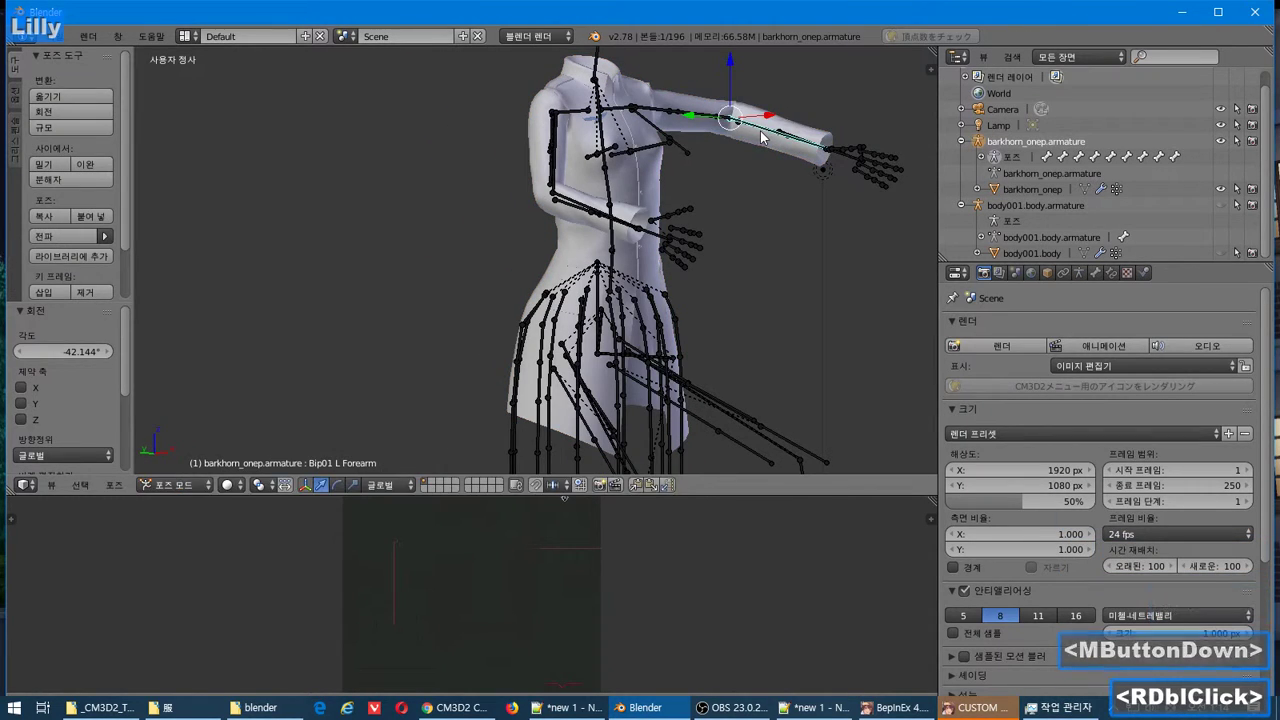
key("r")
left_click(848, 79)
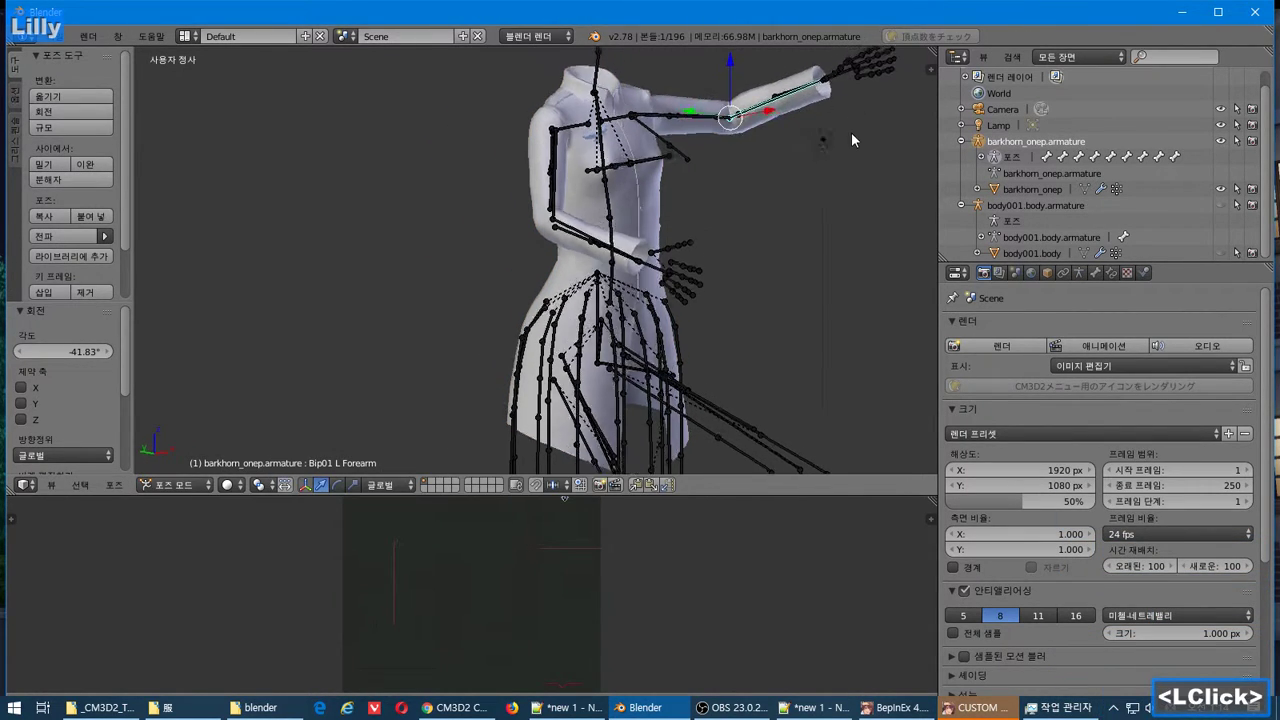
Switch to CUSTOM ORDER MAID 3D 2 and load the save dated 2019.03.23 00:31
middle_click_drag(851, 132, 737, 133)
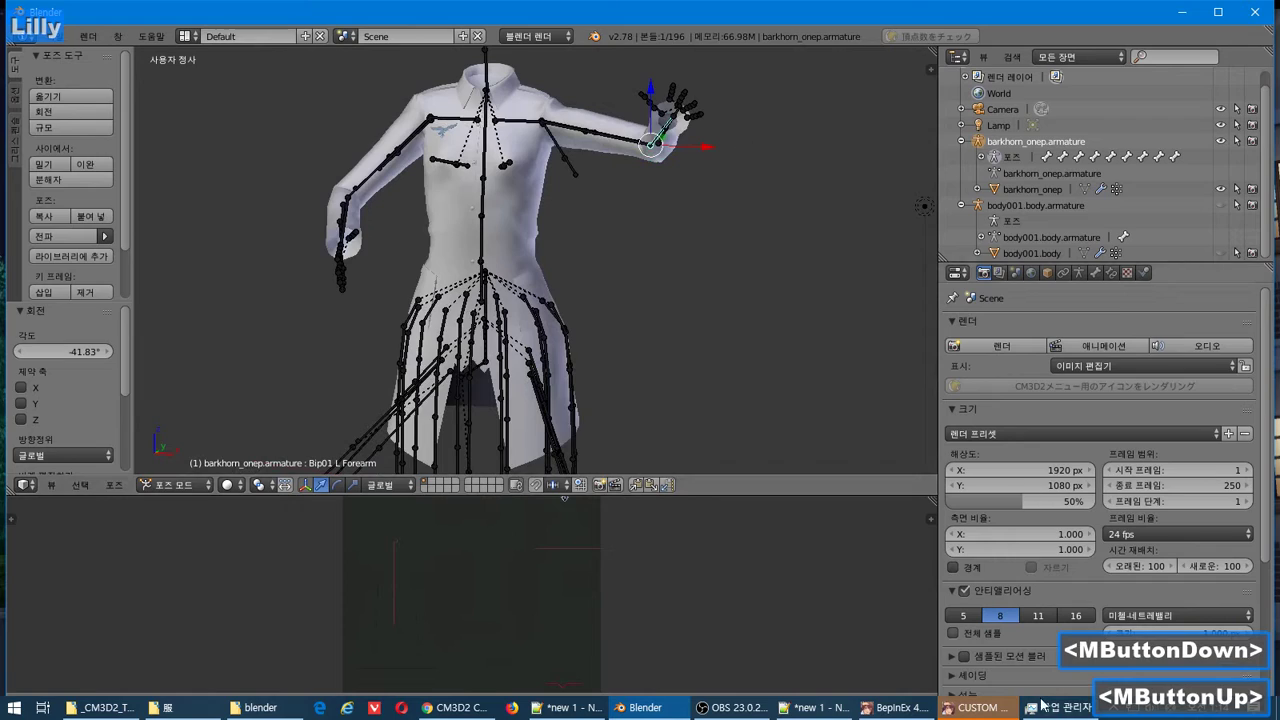
left_click(970, 707)
left_click(270, 411)
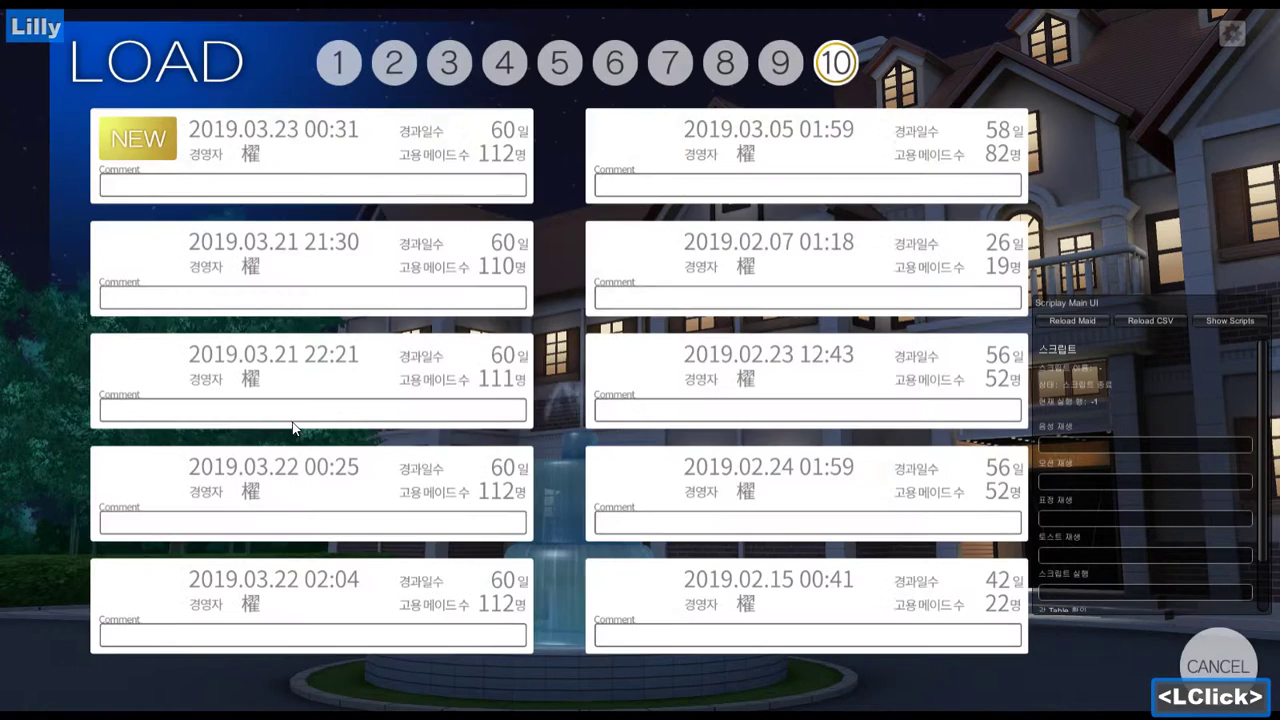
left_click(364, 147)
key("alt+Tab")
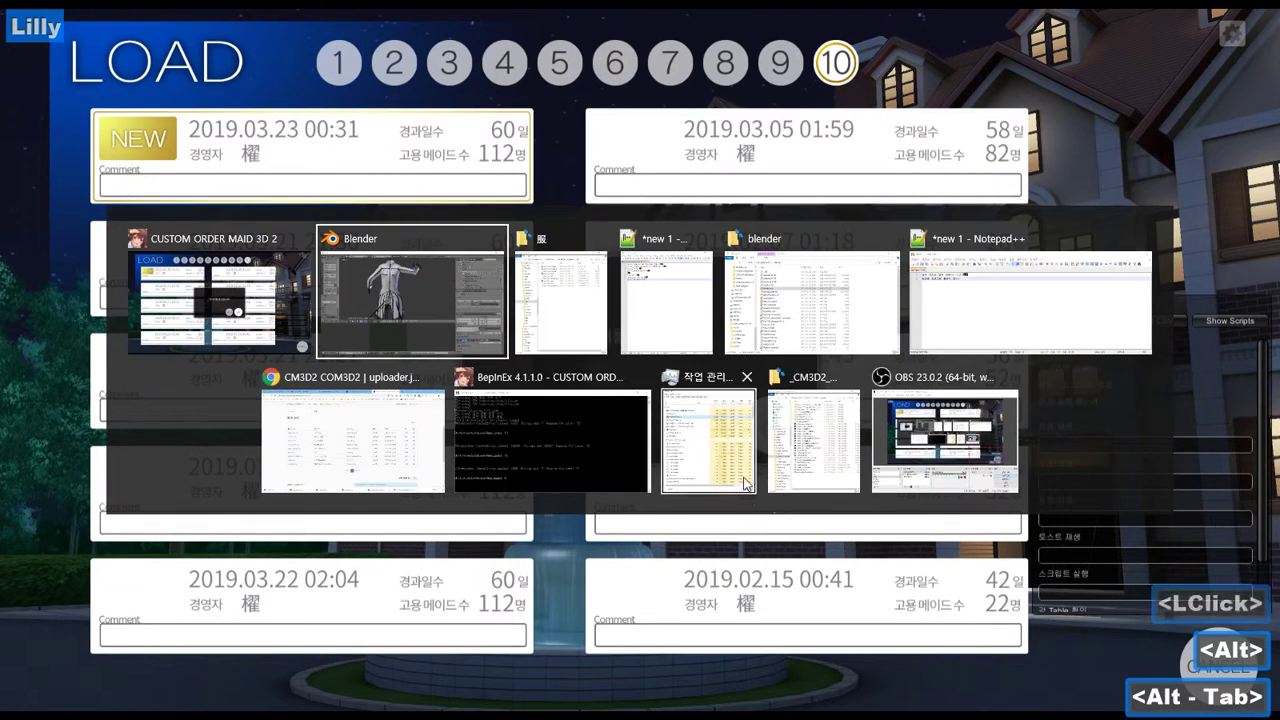
left_click(935, 220, "alt")
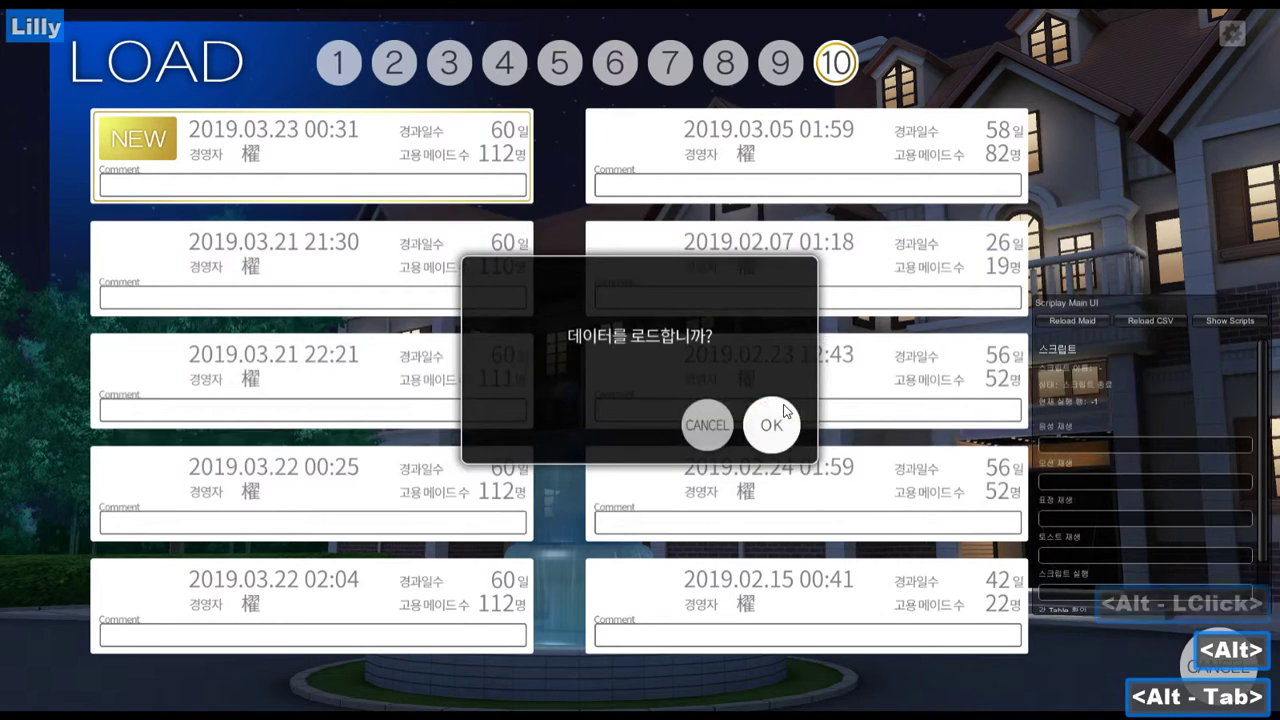
key("alt+Tab")
key("alt+Tab")
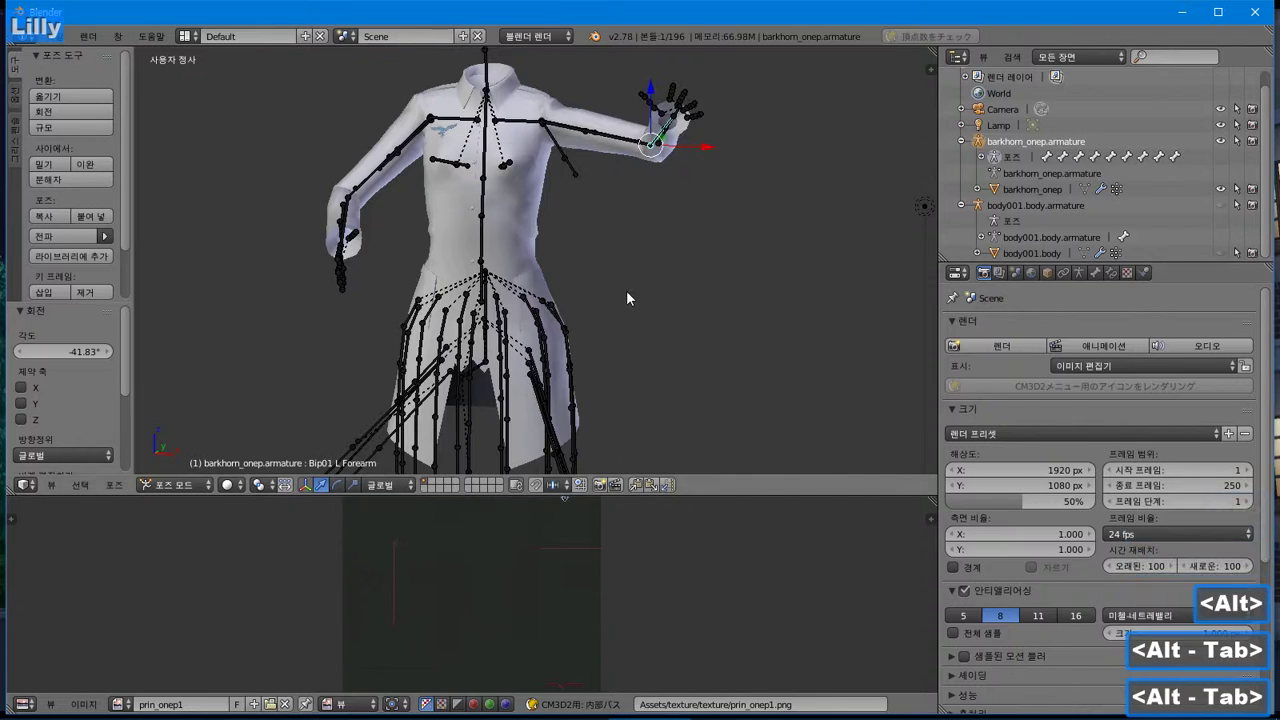
middle_click_drag(628, 298, 710, 302)
scroll(746, 304, "down", 2)
scroll(709, 300, "up", 1)
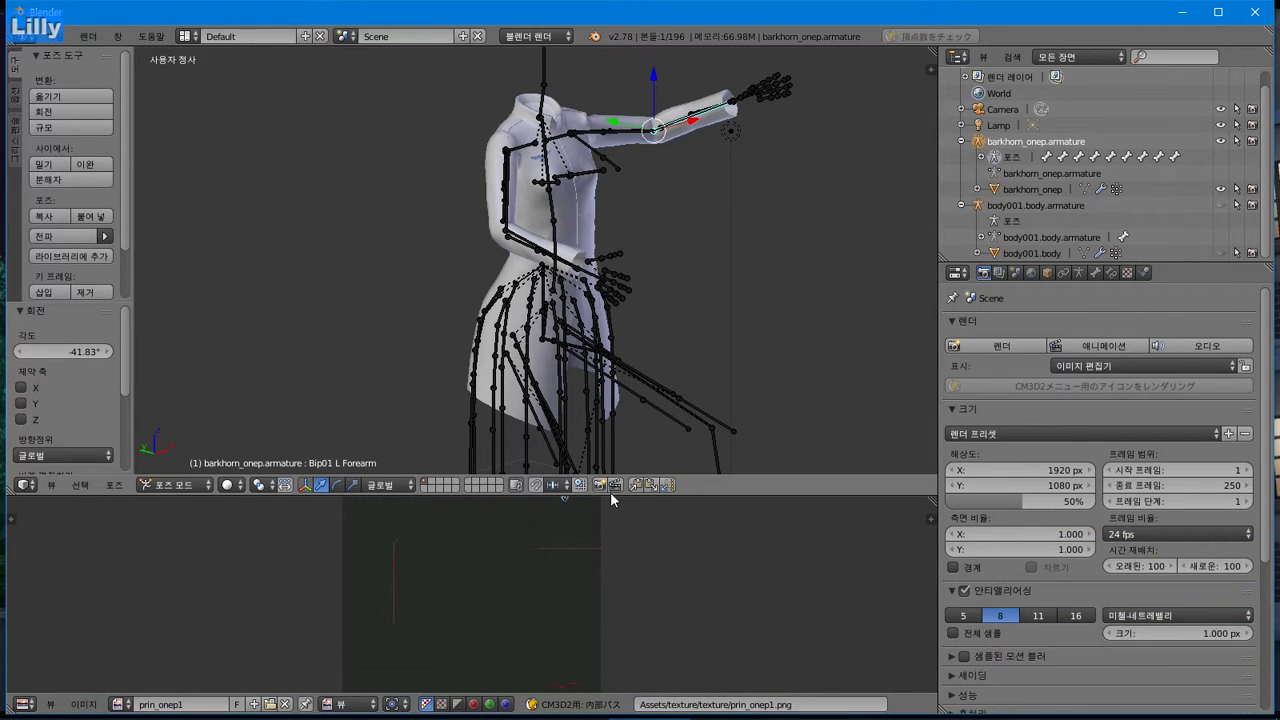
middle_click_drag(577, 428, 604, 424)
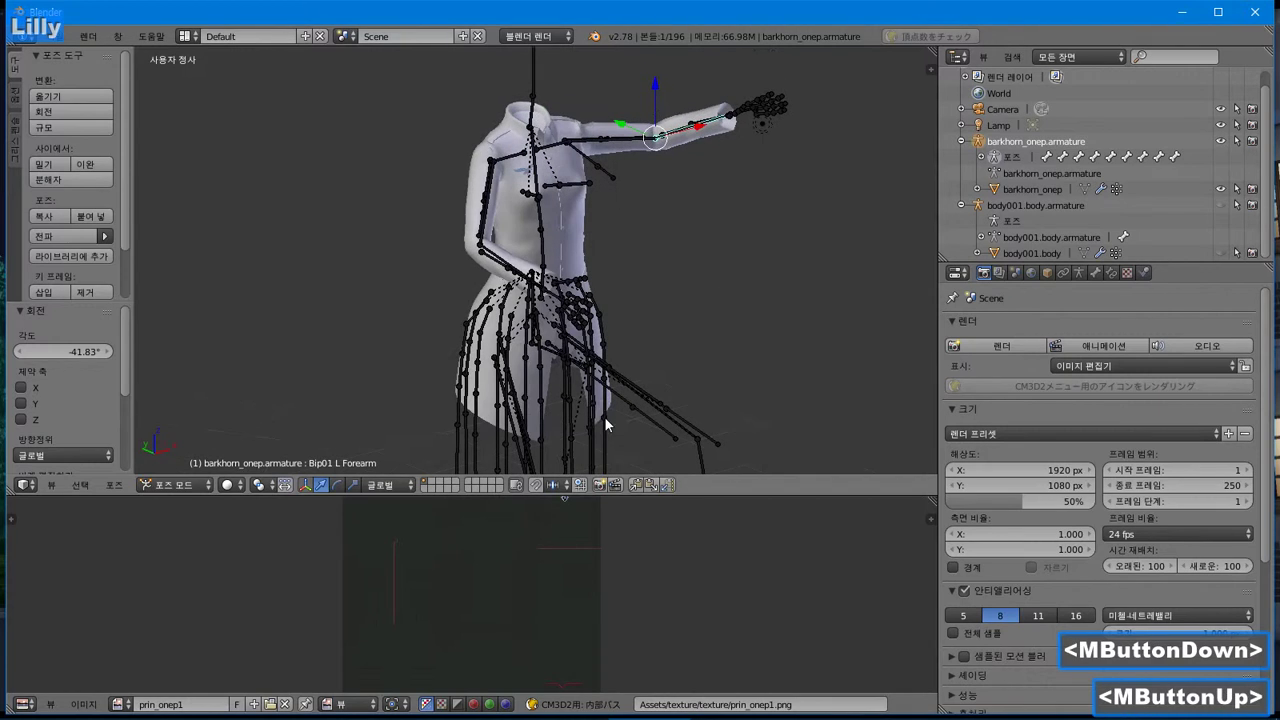
Switch to the "new 1" note in Notepad++ and add a new line reading "음.."
key("alt+Tab")
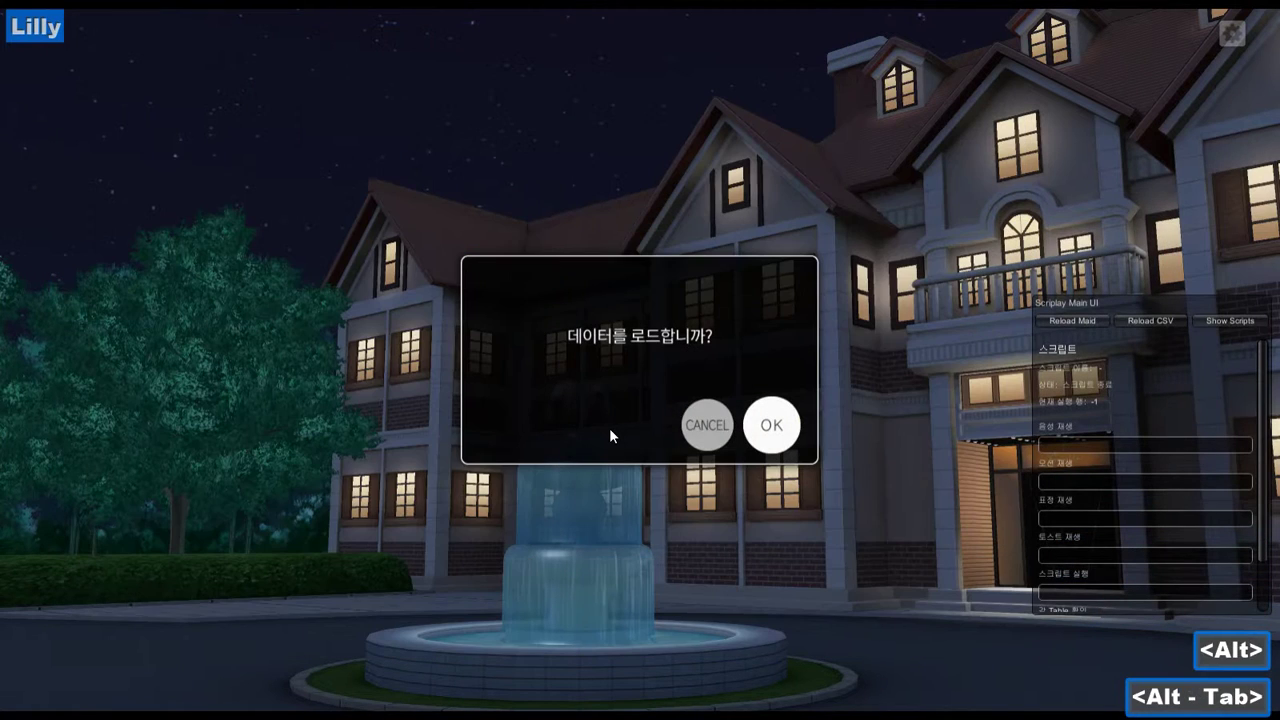
key("alt+Tab")
key("alt+Tab")
key("alt+Tab")
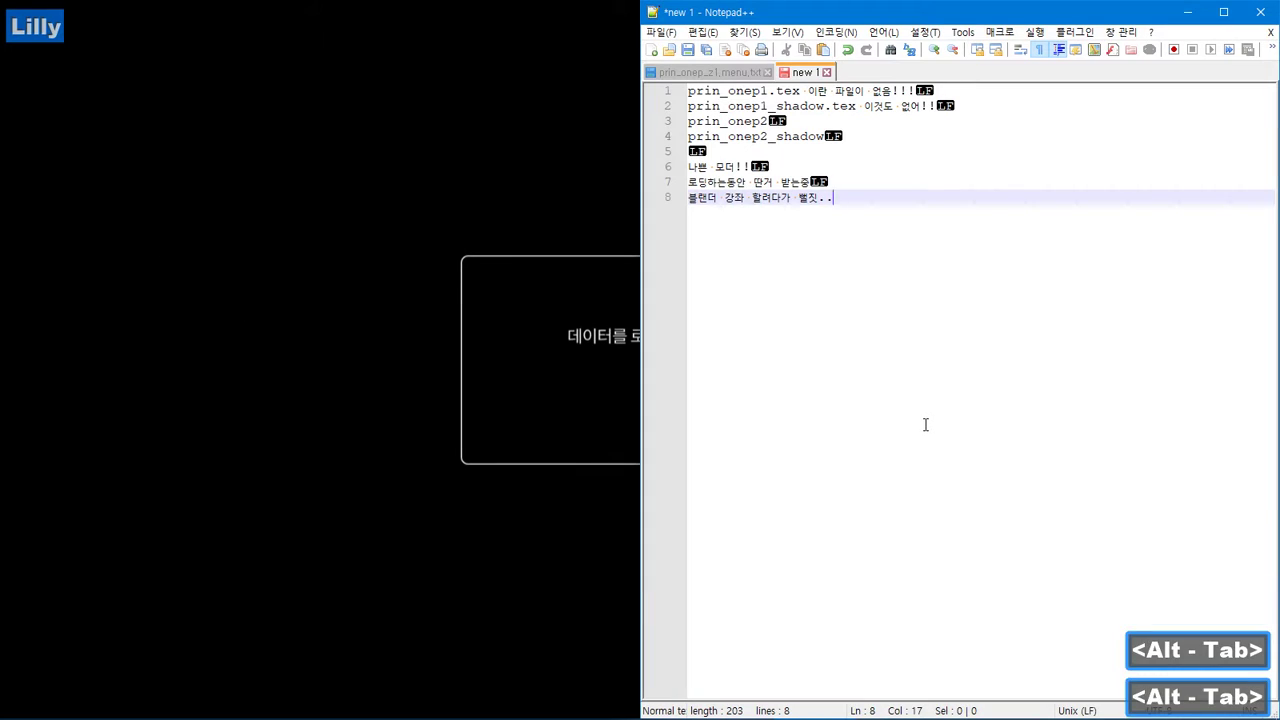
left_click(926, 424)
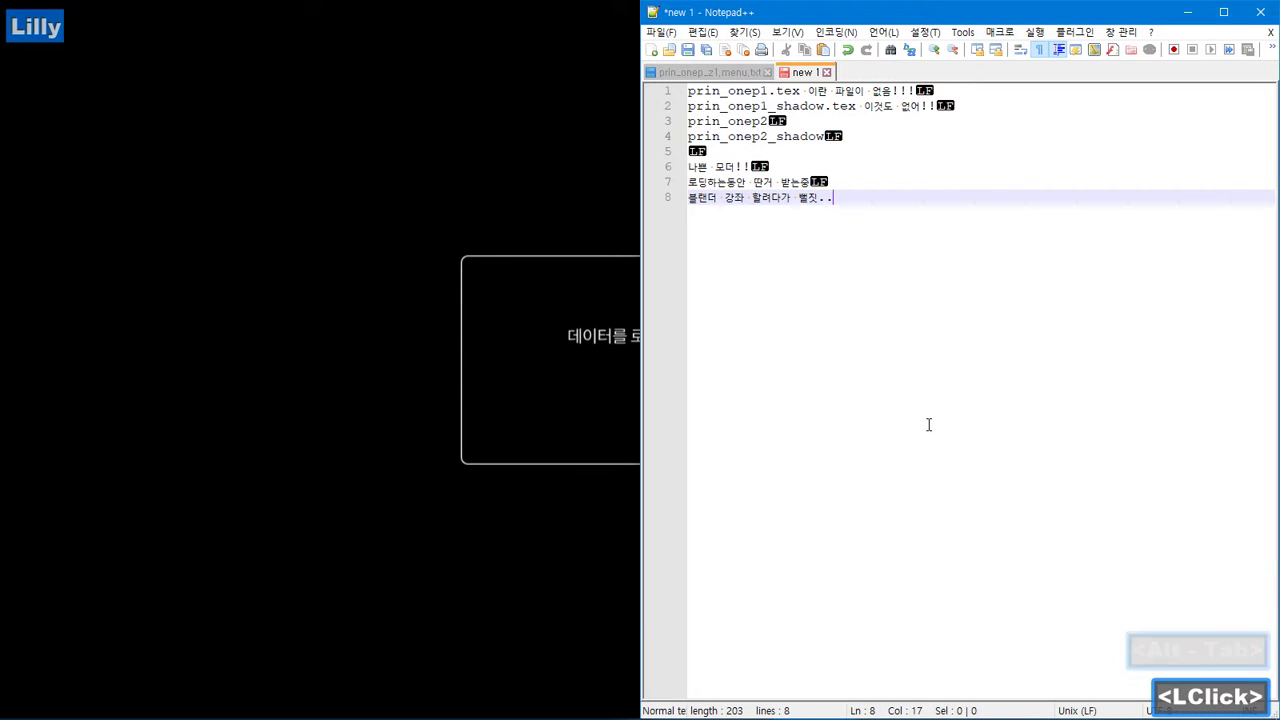
key("Return")
type("ㅇㅡㅁ.")
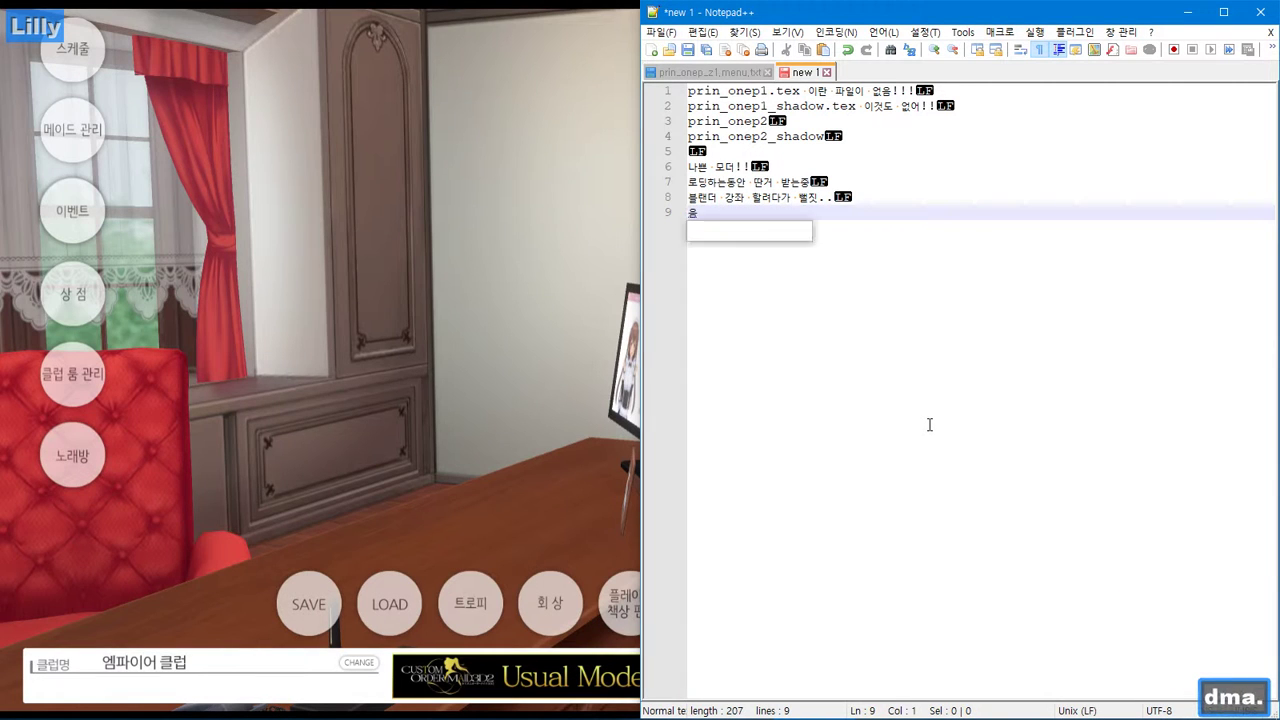
Open the schedule (스케줄) in the game, and extend the note's last line with "그냥 끝낼까.."
left_click(72, 48)
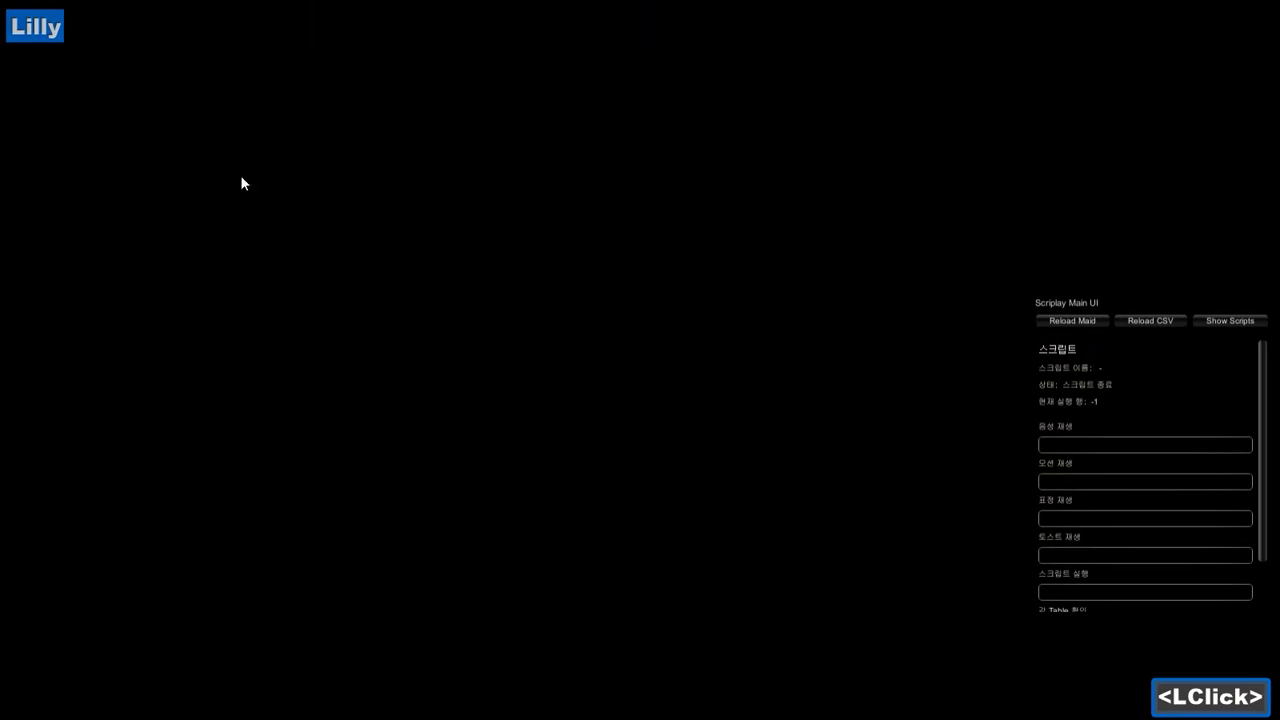
key("alt+Tab")
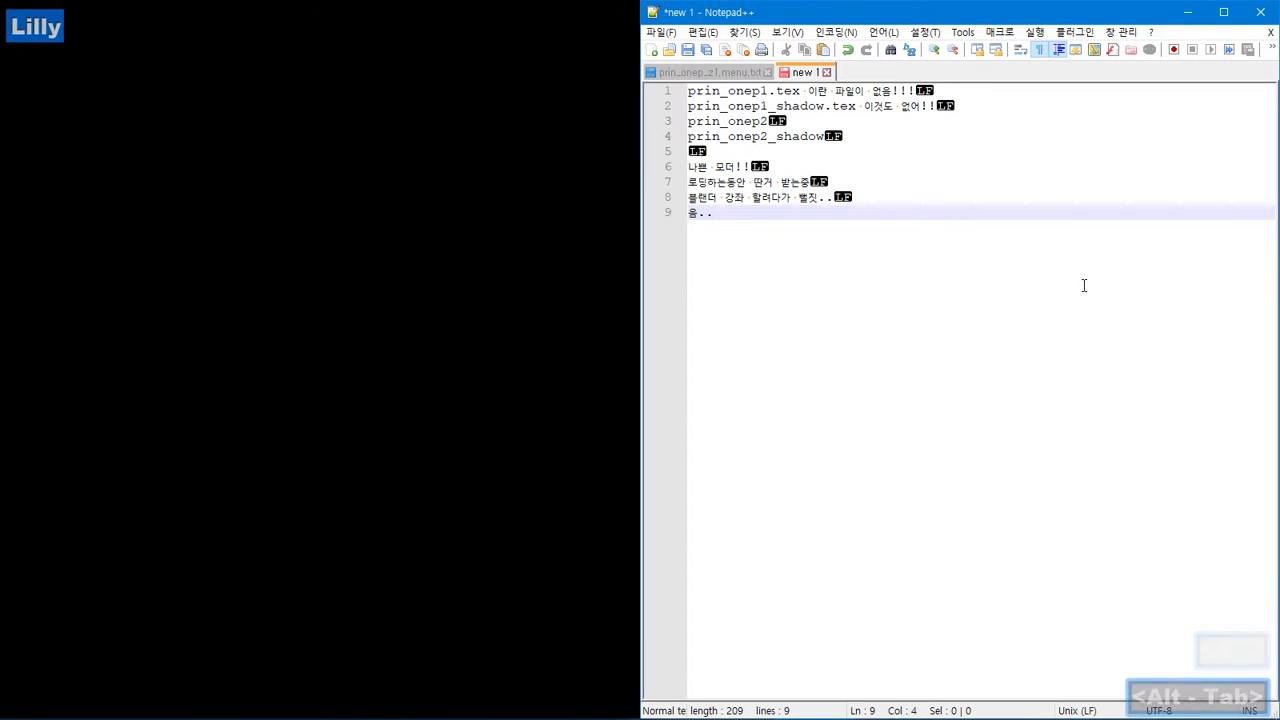
type("ㄱ냥 ")
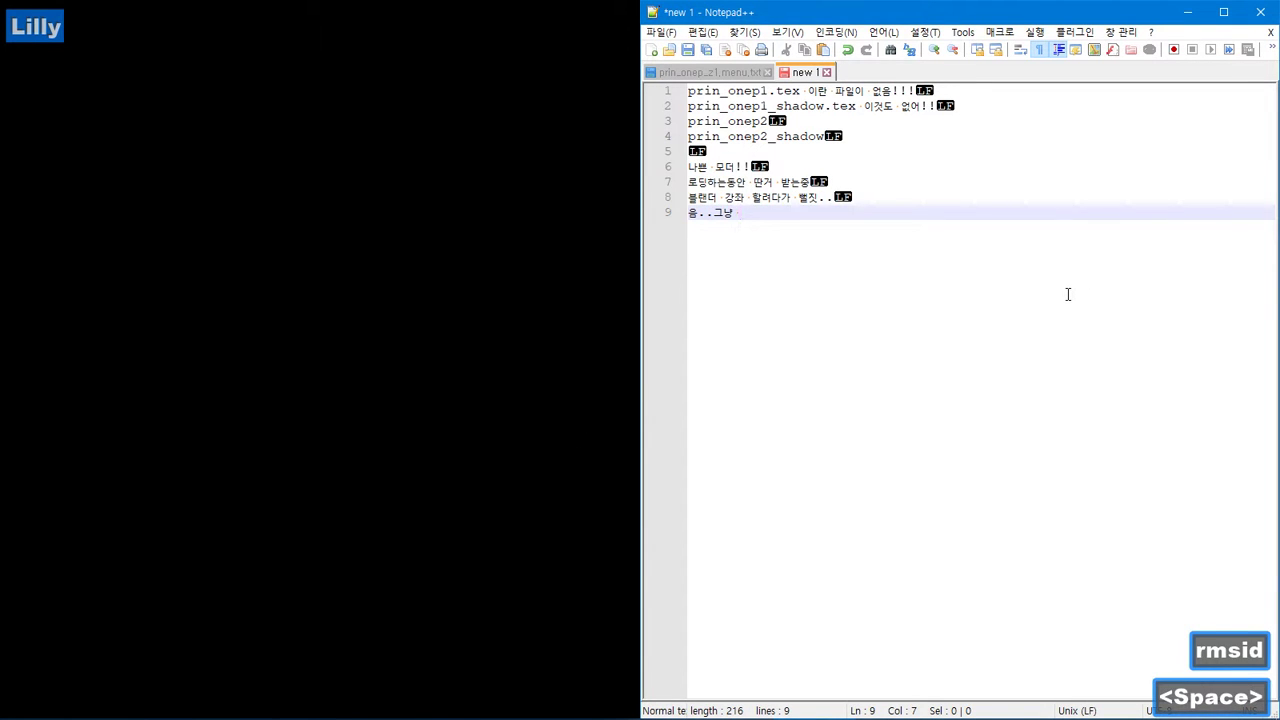
type("골")
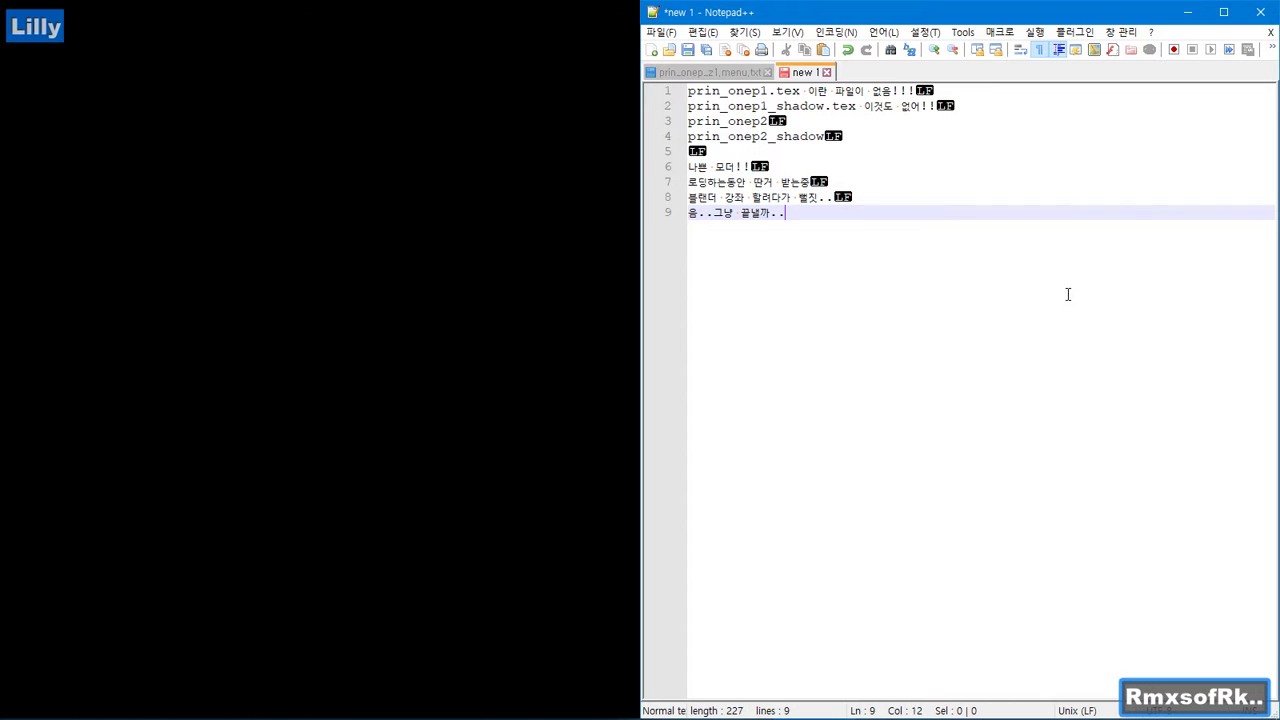
Check the running apps' resource use in Task Manager and close it
mouse_move(932, 705)
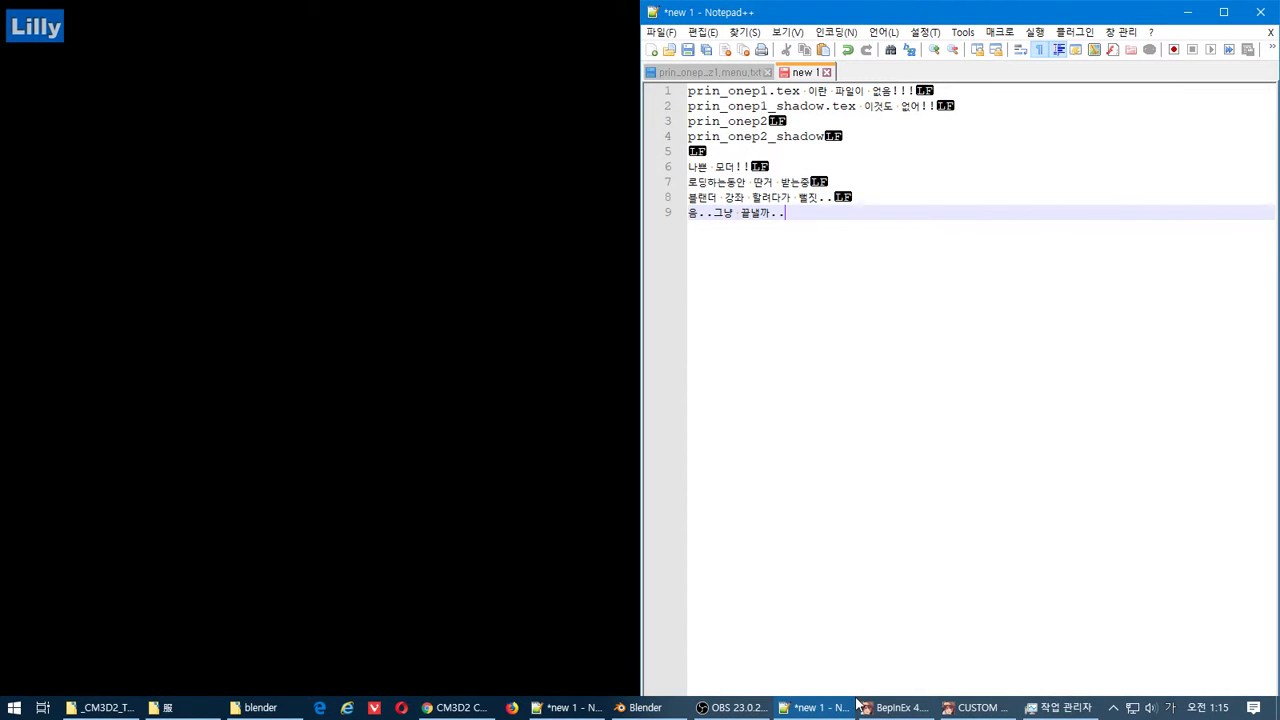
left_click(1063, 707)
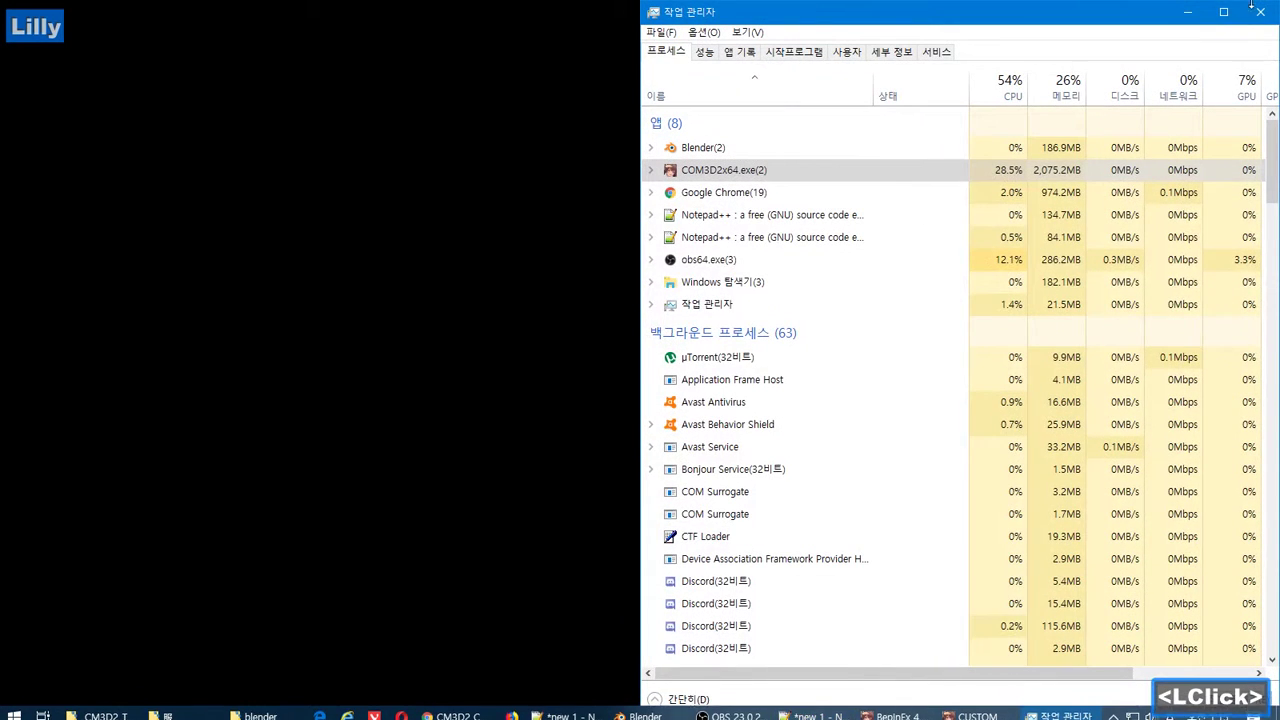
left_click(1261, 20)
Switch to Blender and expand the barkhorn_onep mesh and its armature's pose bones in the outliner
mouse_move(773, 714)
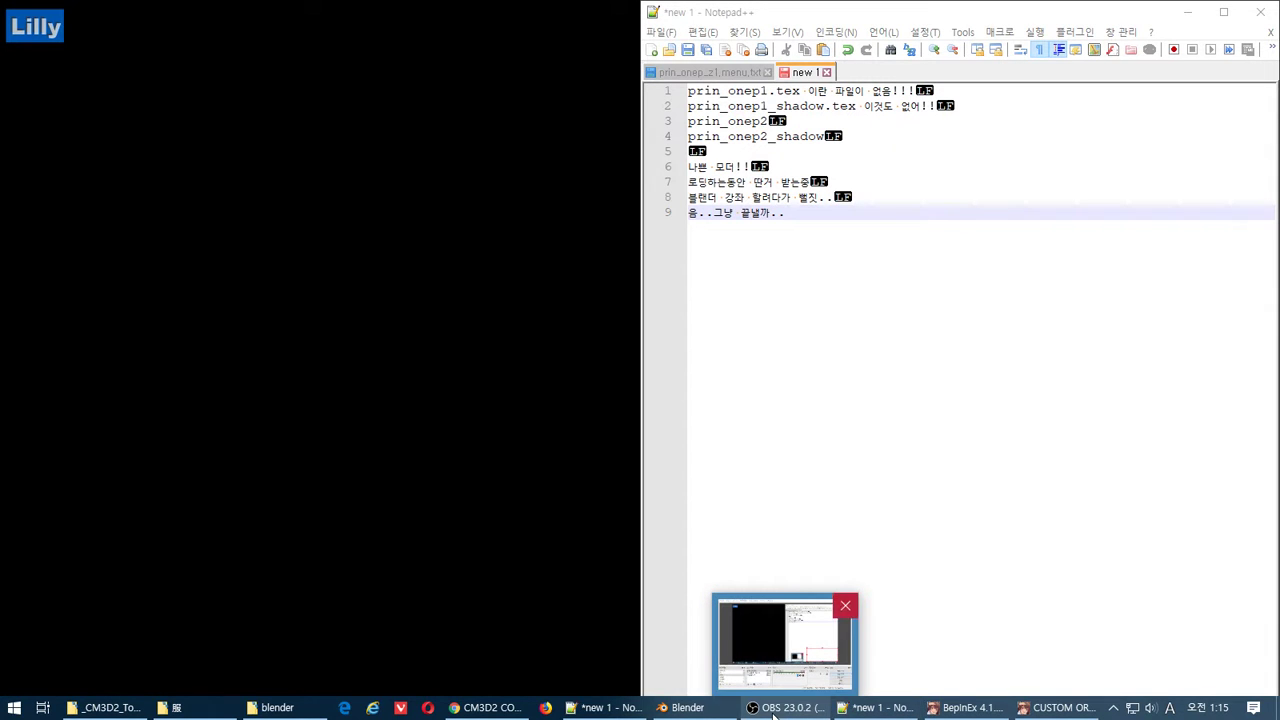
left_click(687, 707)
middle_click_drag(517, 418, 753, 330)
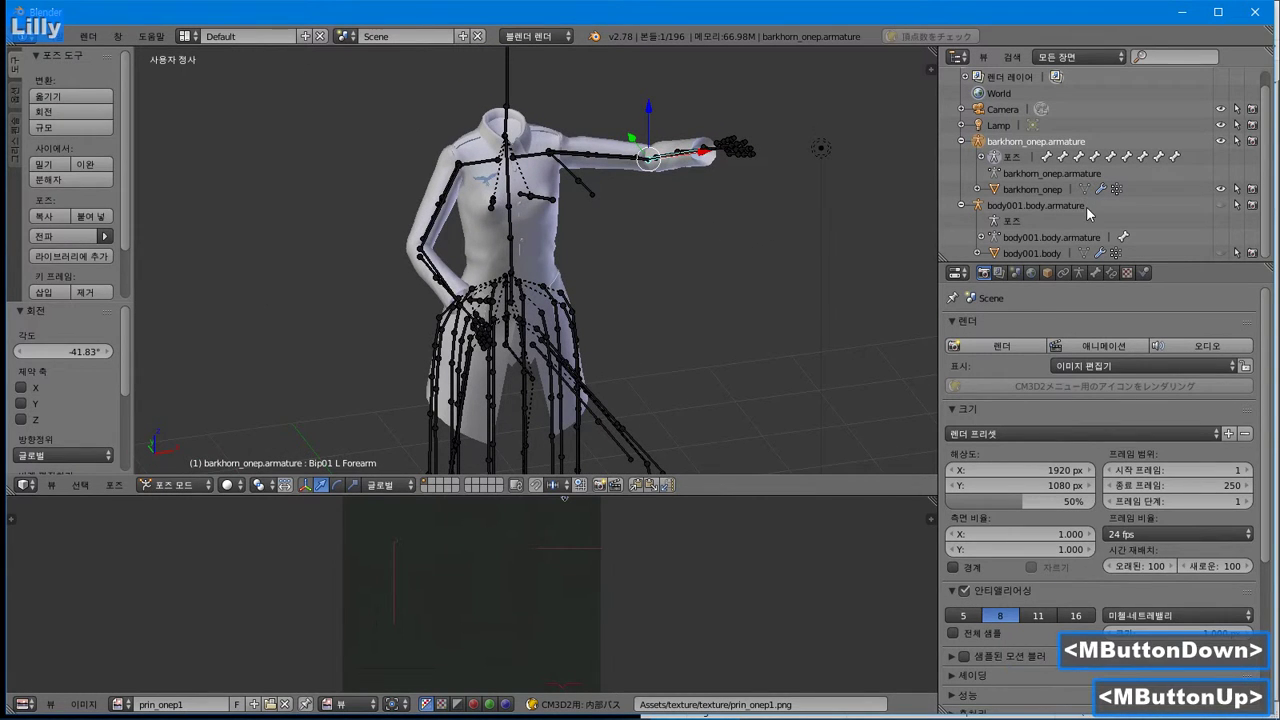
scroll(1016, 189, "down", 2)
left_click(978, 189)
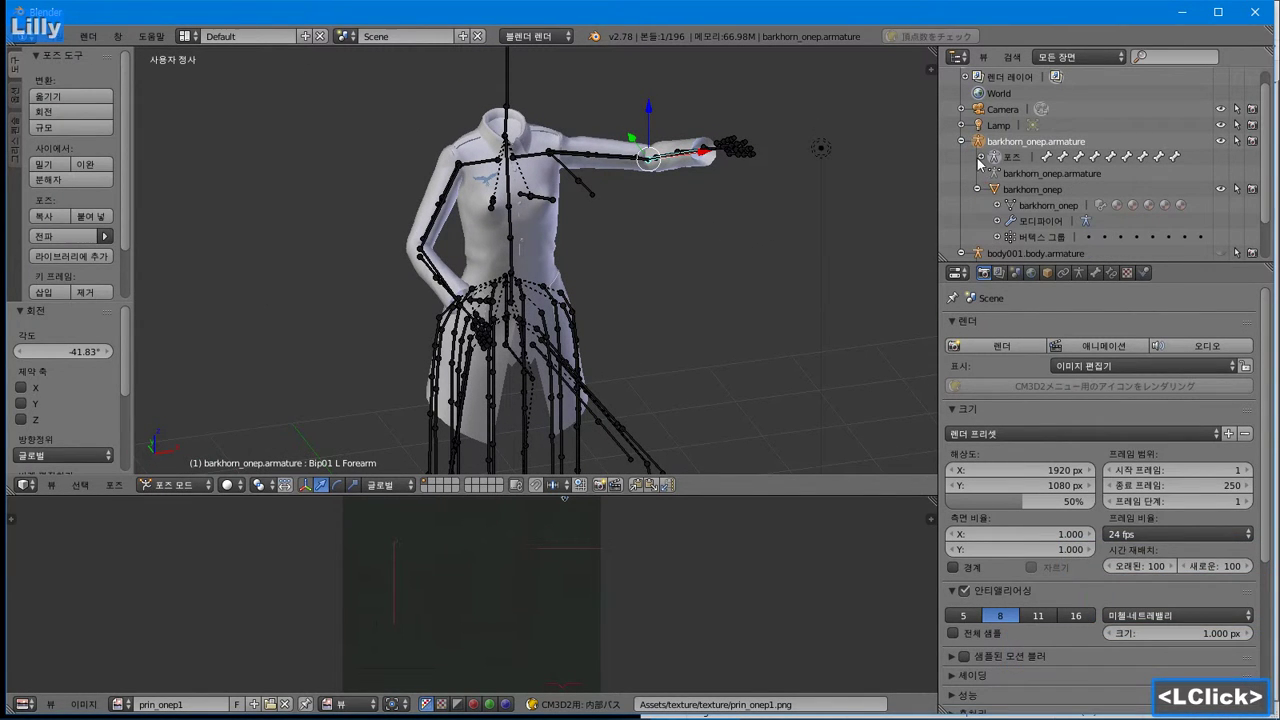
left_click(981, 163)
scroll(984, 185, "down", 8)
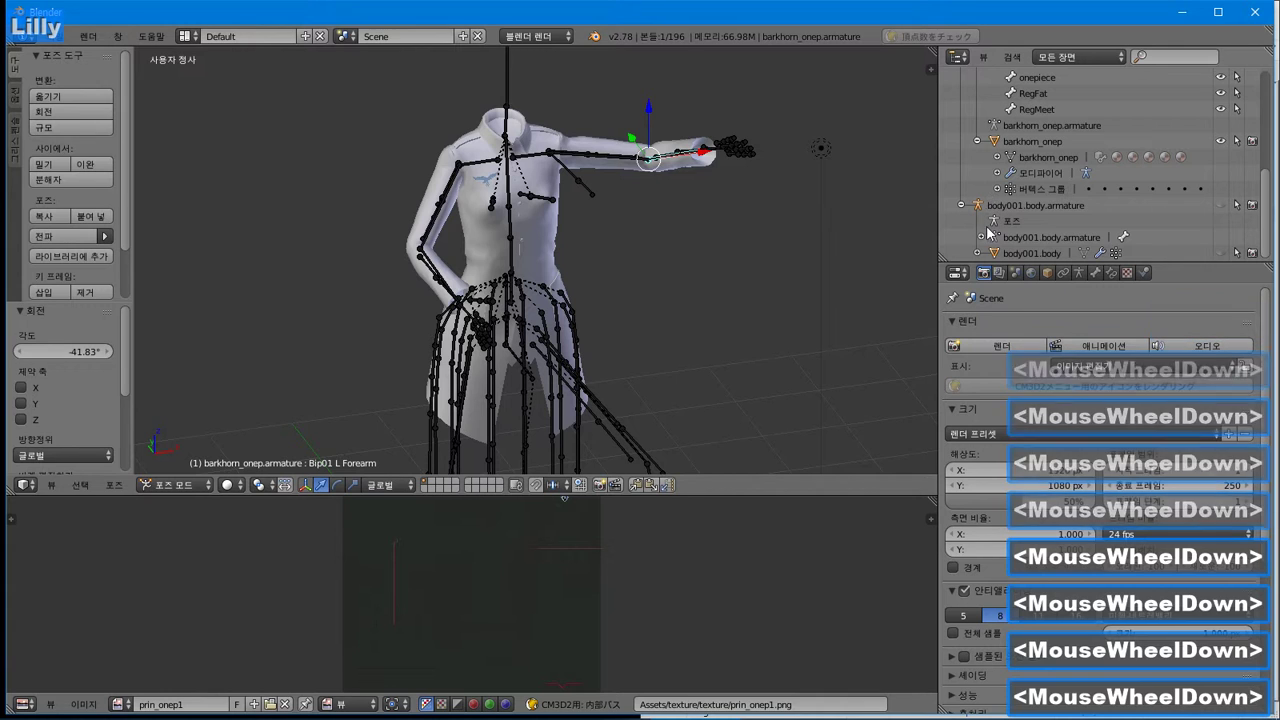
Expand body001.body.armature and its Bip01 bone in the outliner to list the child bones
left_click(982, 237)
scroll(990, 236, "down", 7)
left_click(998, 238)
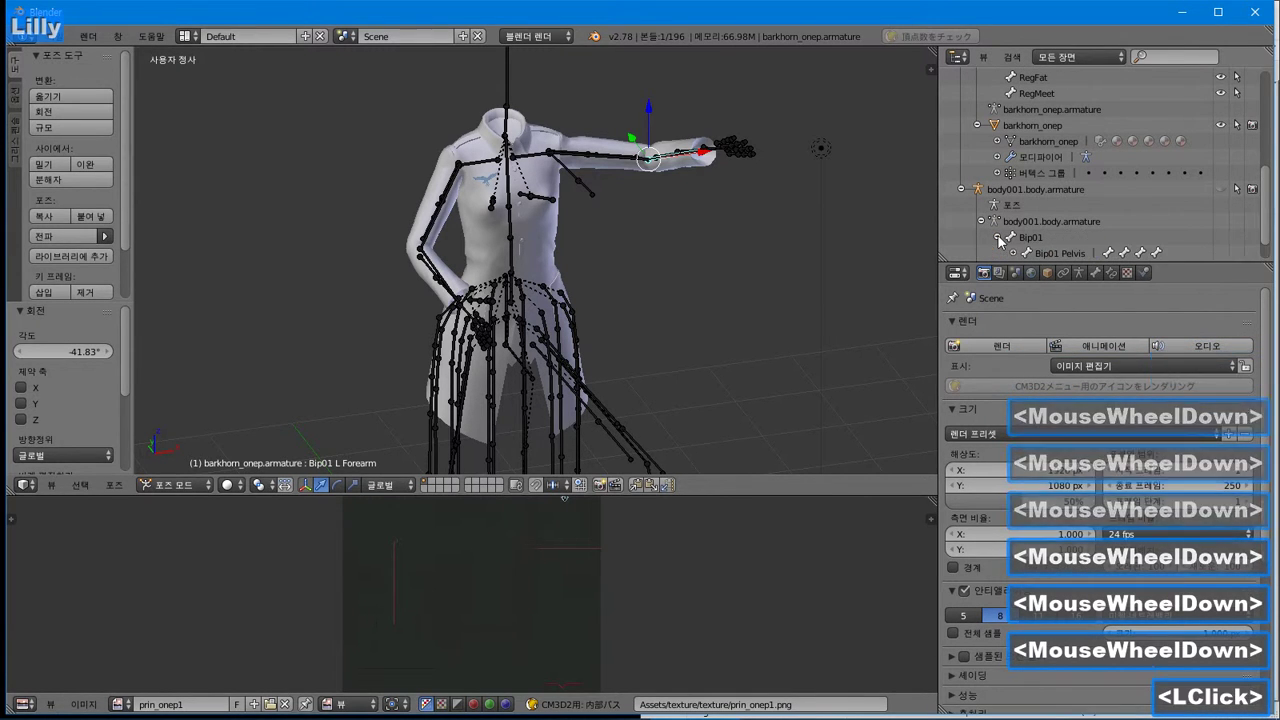
scroll(998, 240, "up", 4)
scroll(998, 237, "down", 8)
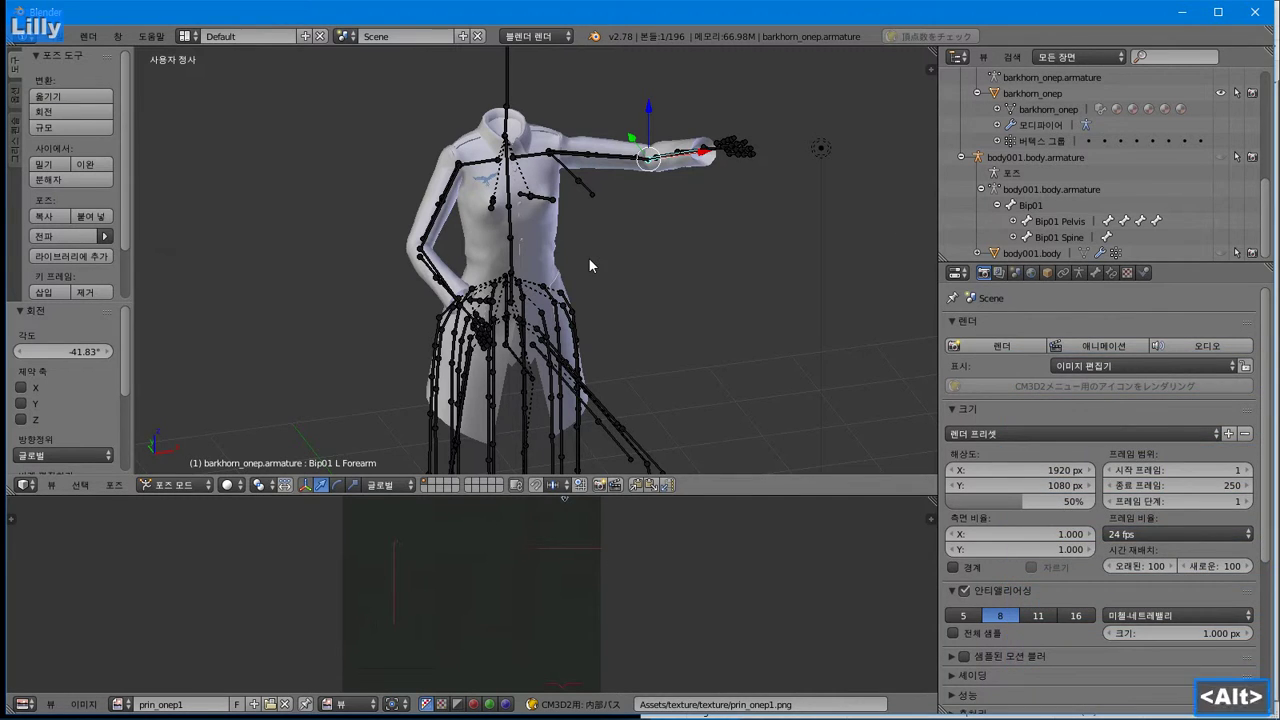
Snap the Blender window to the left half of the screen and uncover the game on the right half
key("alt+Tab")
key("alt+Tab")
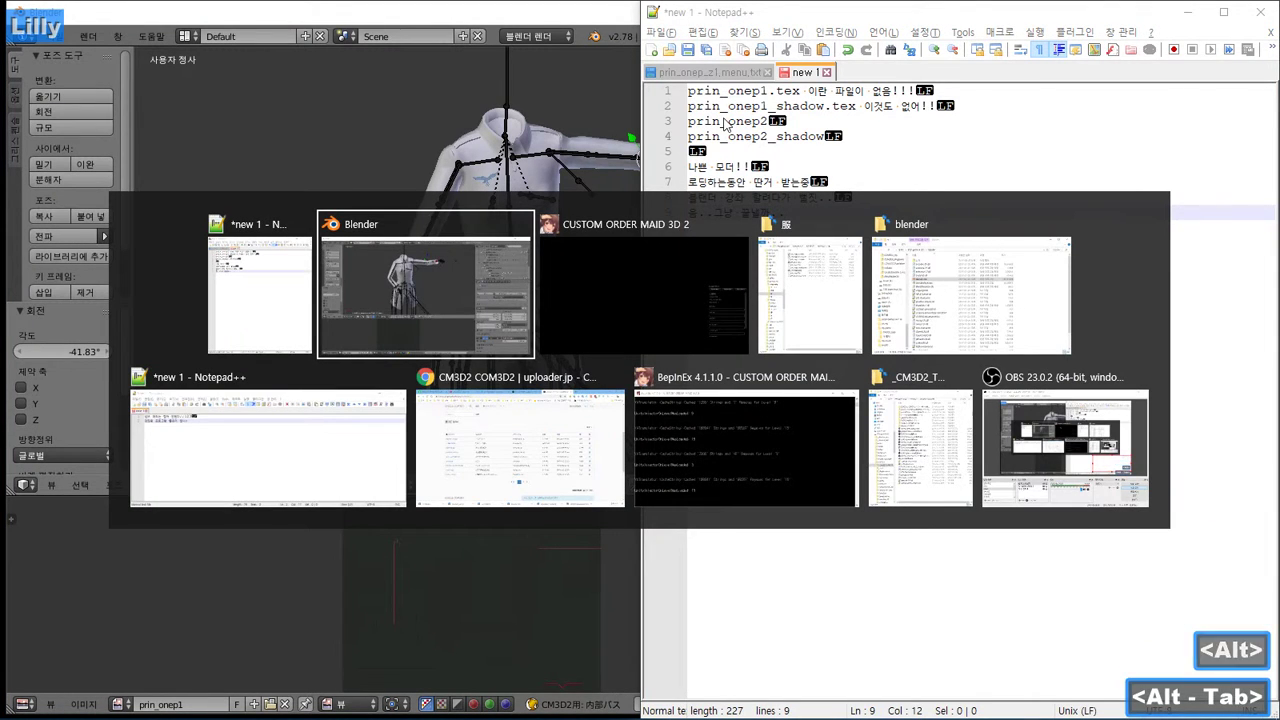
left_click(531, 5, "alt")
left_click(469, 206)
key("alt+Tab")
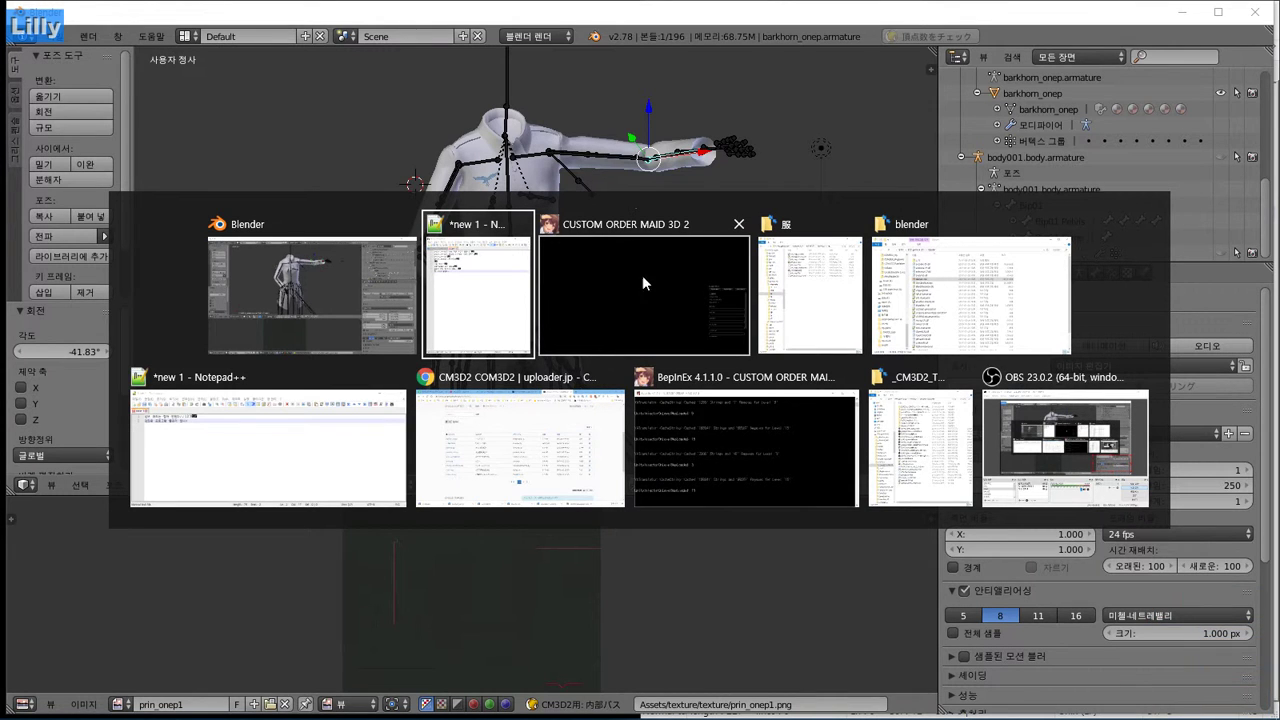
left_click(731, 116, "alt")
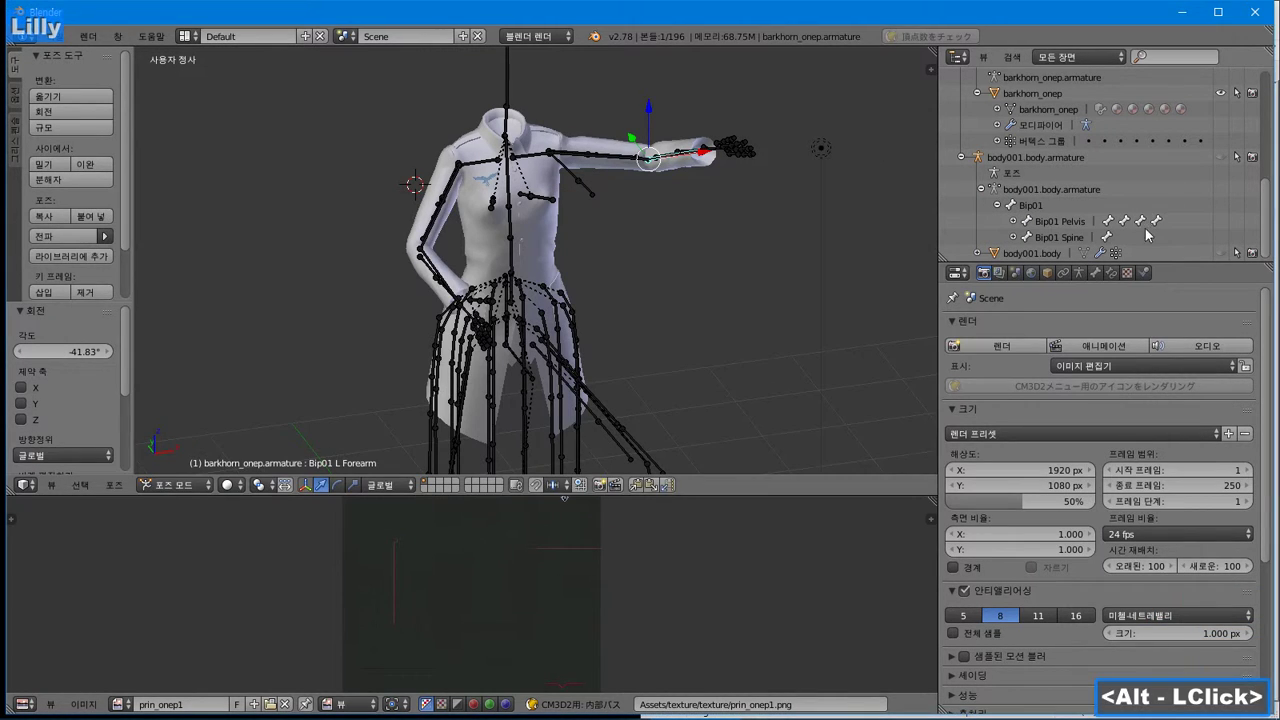
left_click_drag(1062, 14, 2, 392)
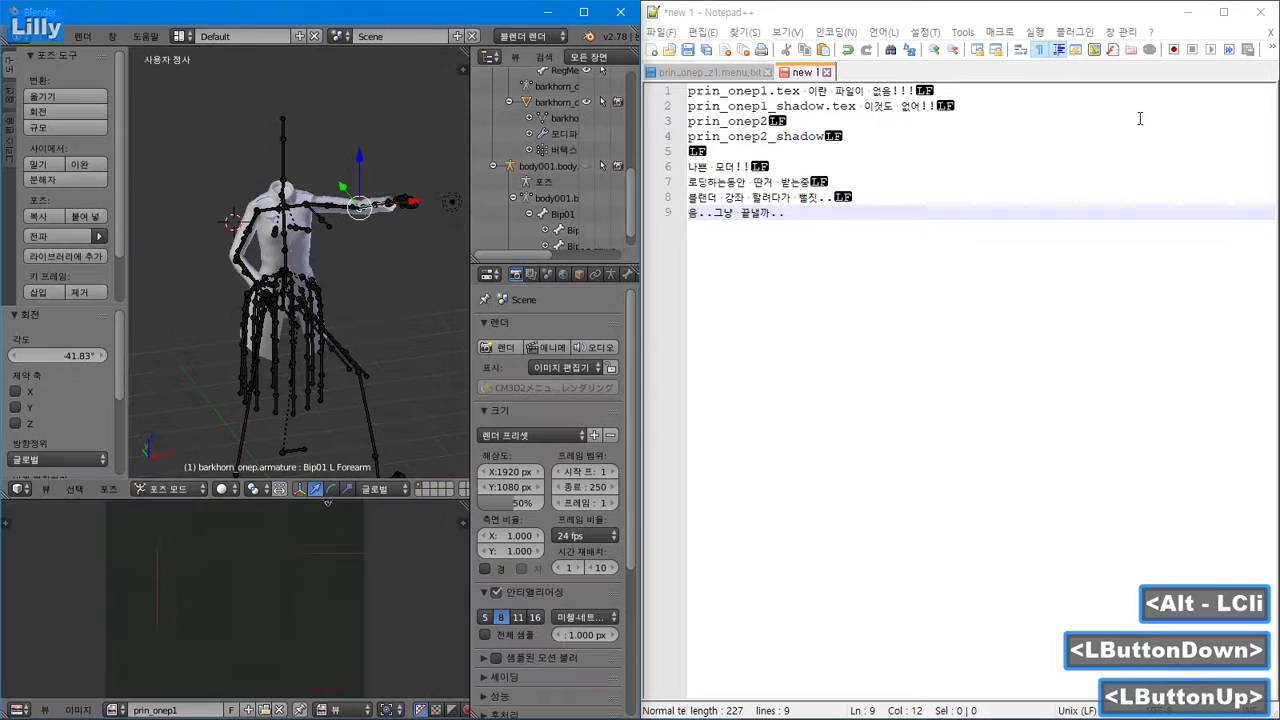
left_click(1146, 89)
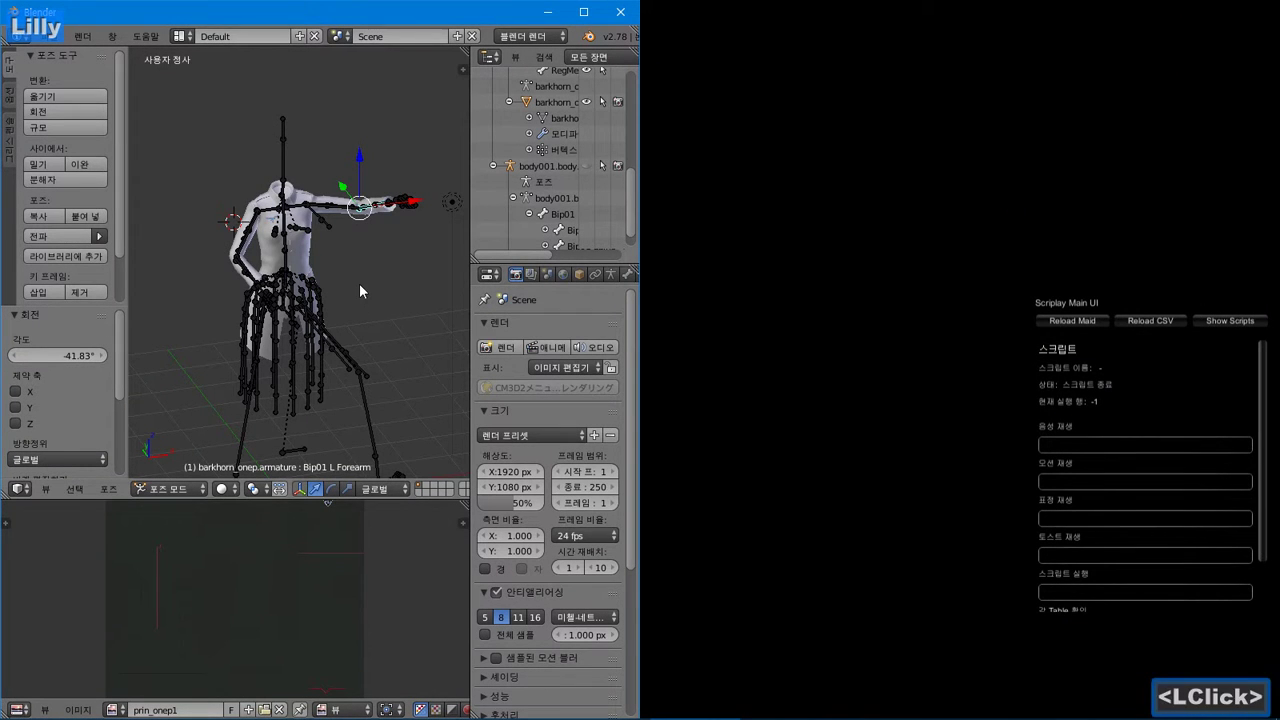
Show body001.body.armature and the body001.body mesh together with the posed outfit, and select the body mesh
scroll(359, 293, "up", 4)
middle_click_drag(367, 295, 409, 297)
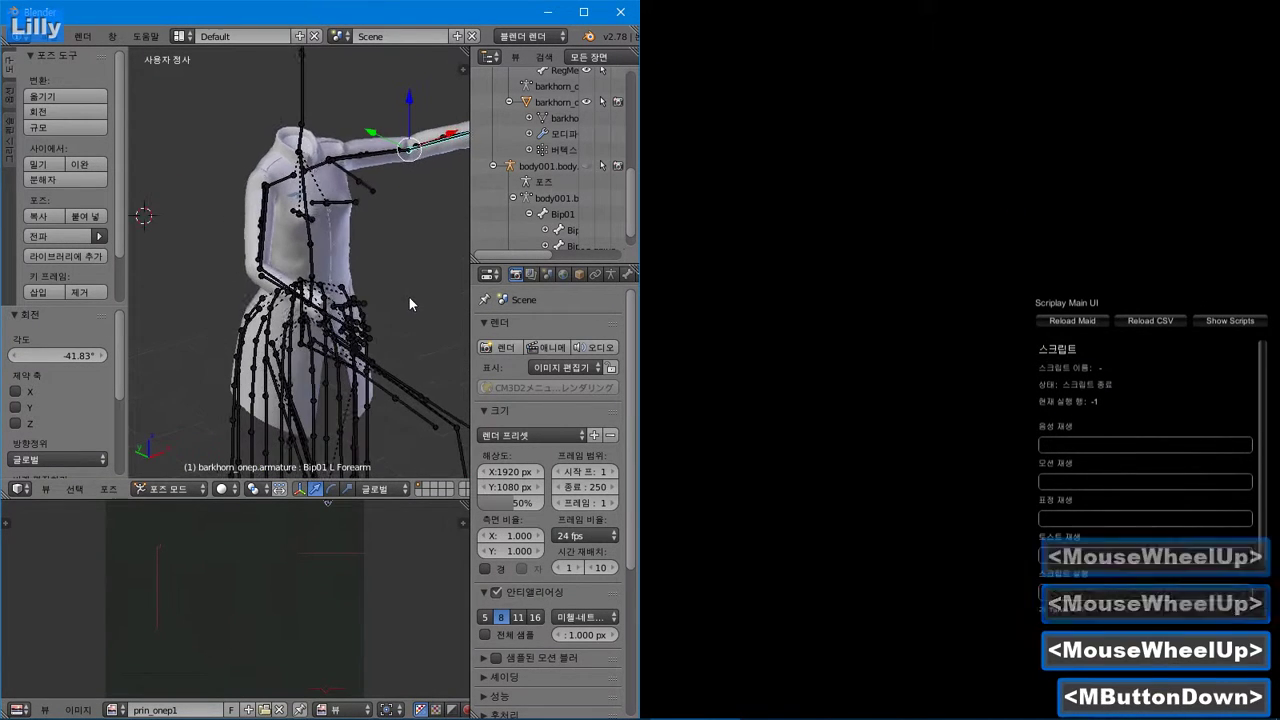
scroll(602, 178, "up", 6)
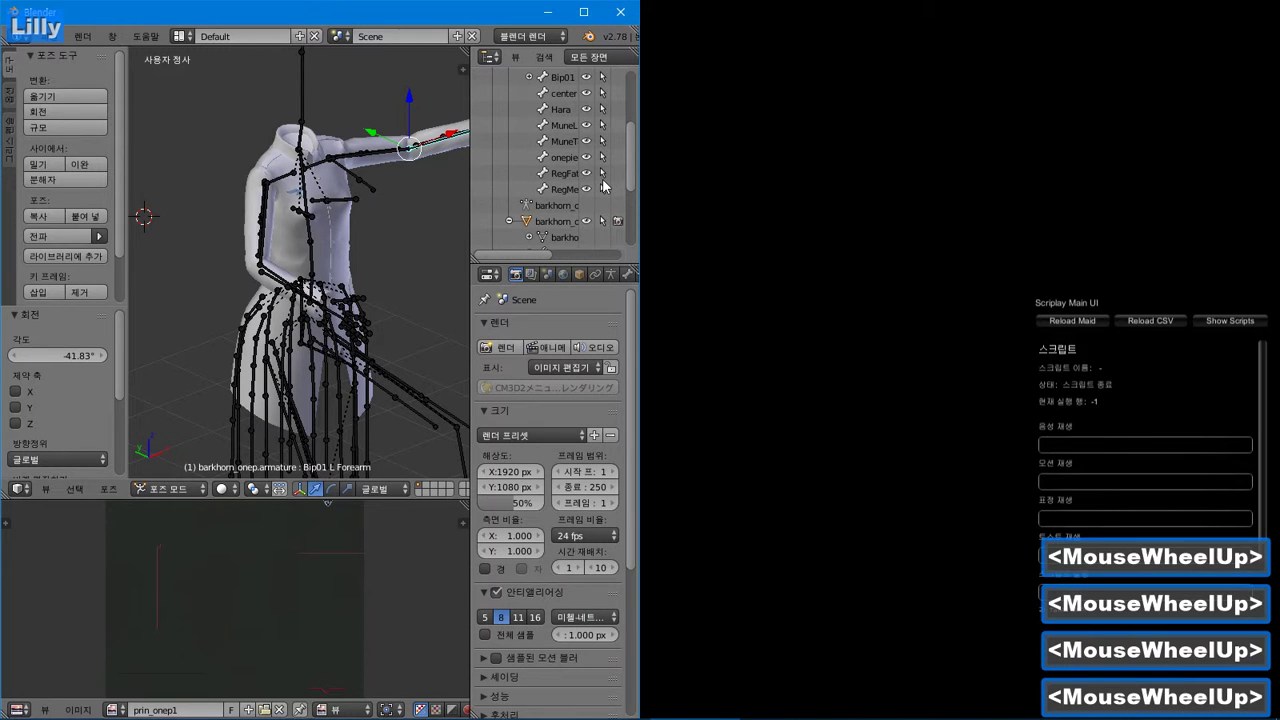
scroll(602, 178, "up", 3)
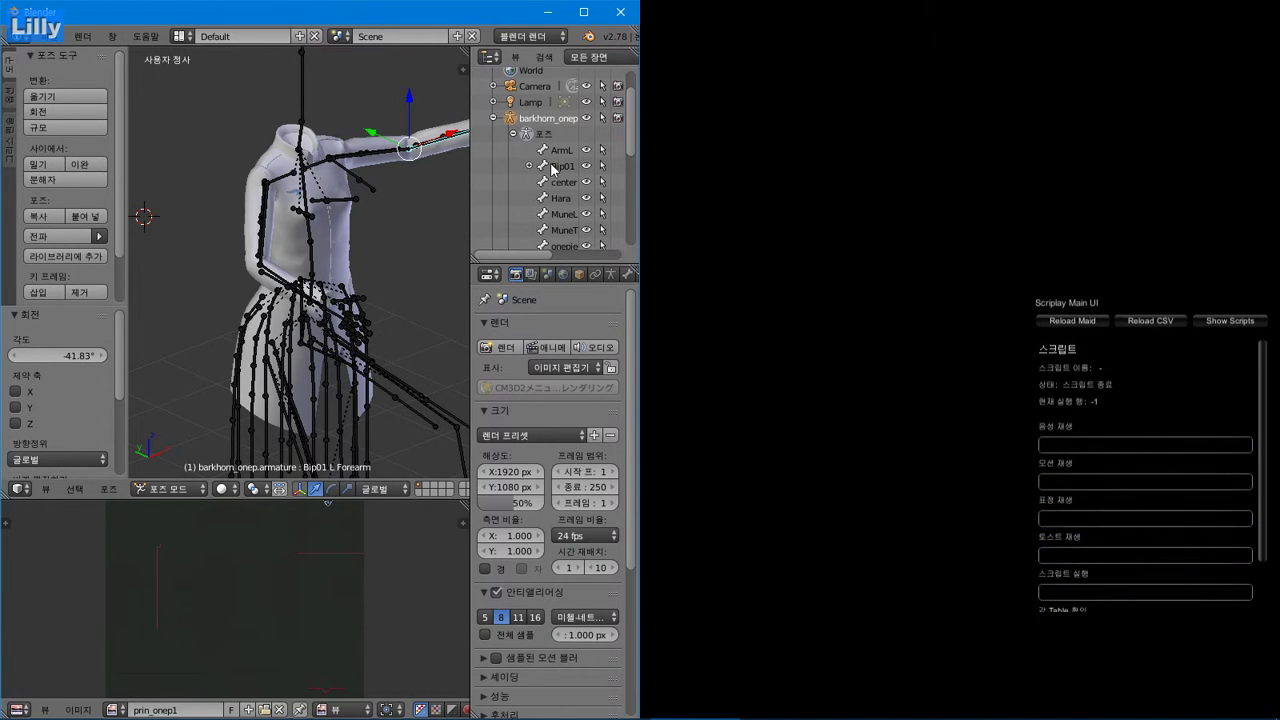
scroll(548, 175, "down", 8)
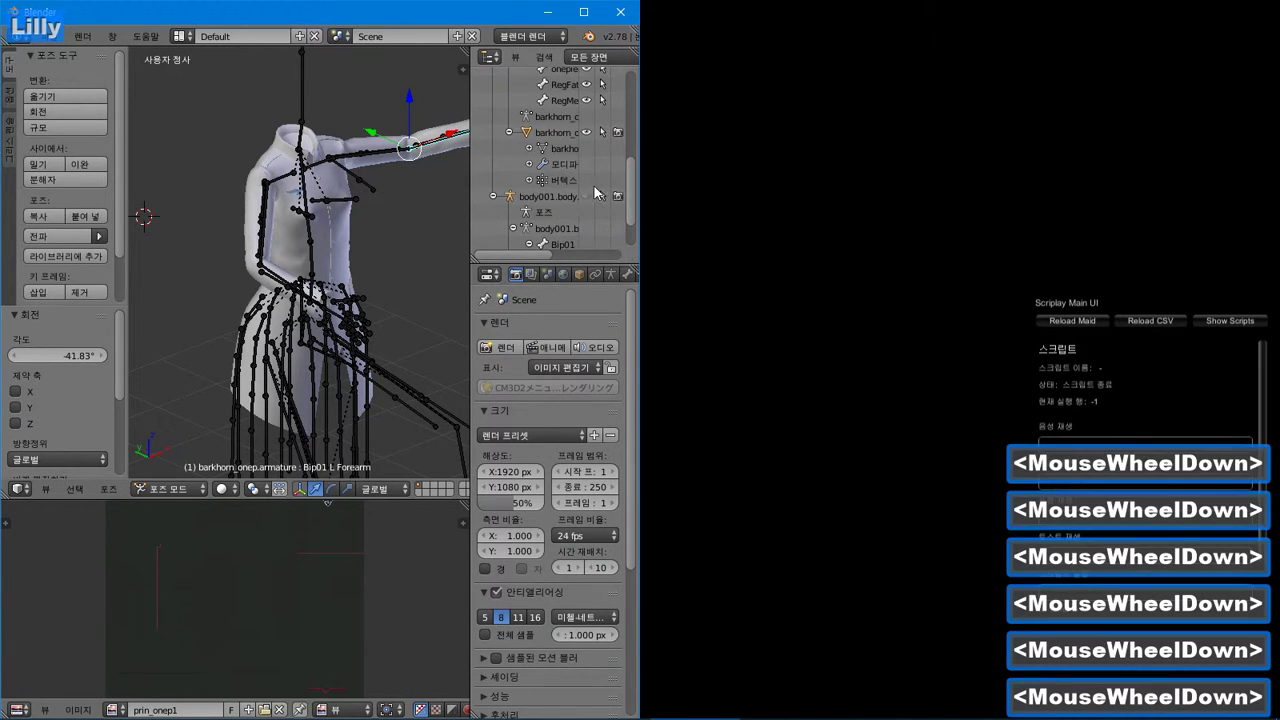
left_click(588, 198)
scroll(587, 204, "down", 2)
left_click(587, 240)
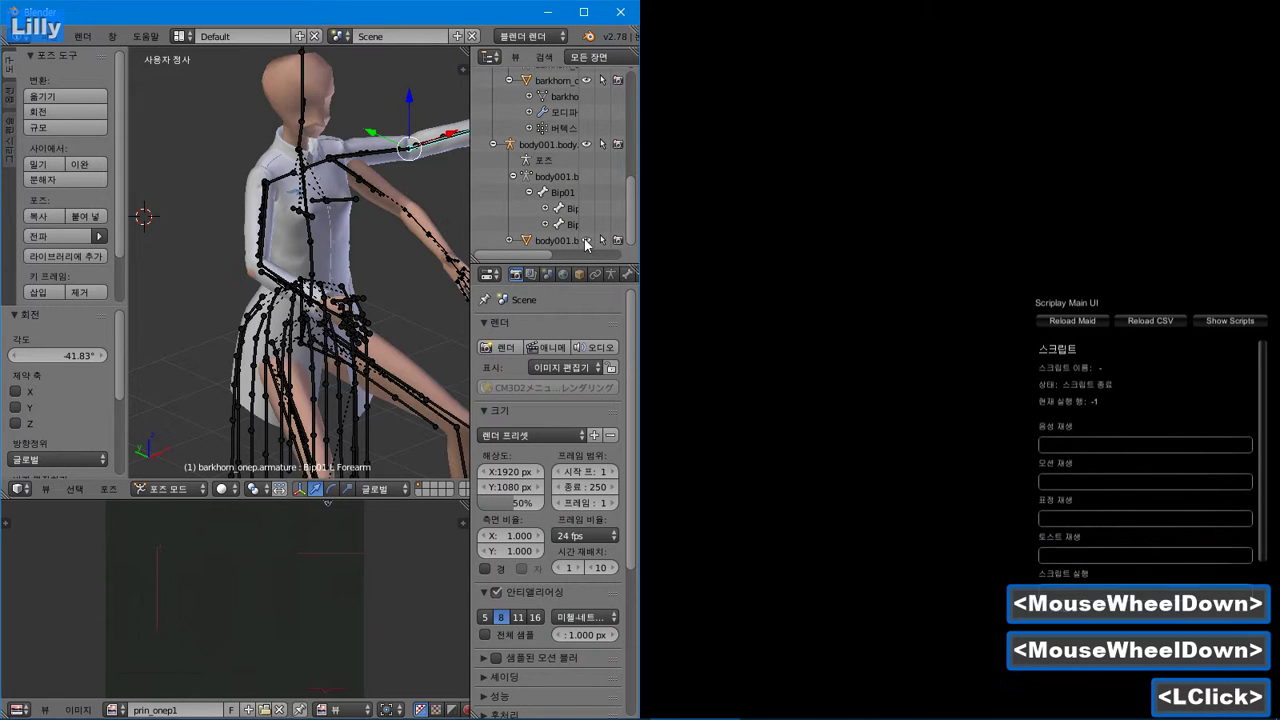
middle_click_drag(402, 291, 368, 281)
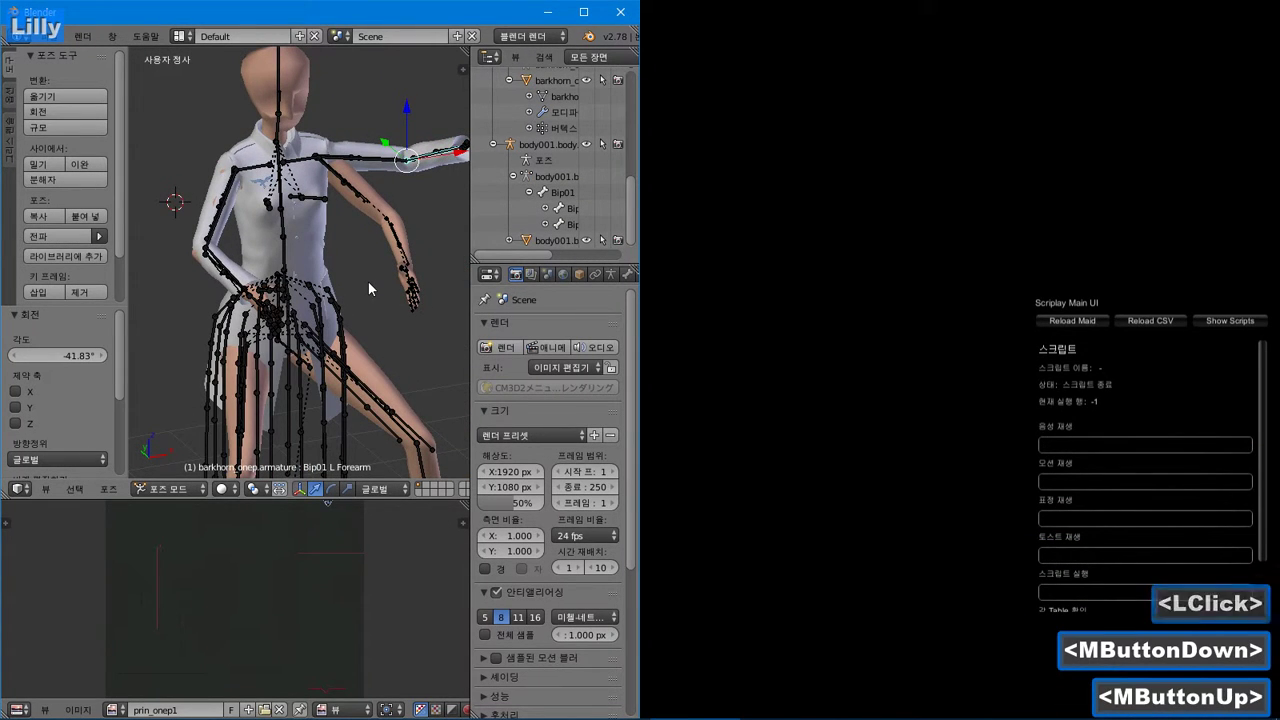
left_click(525, 240)
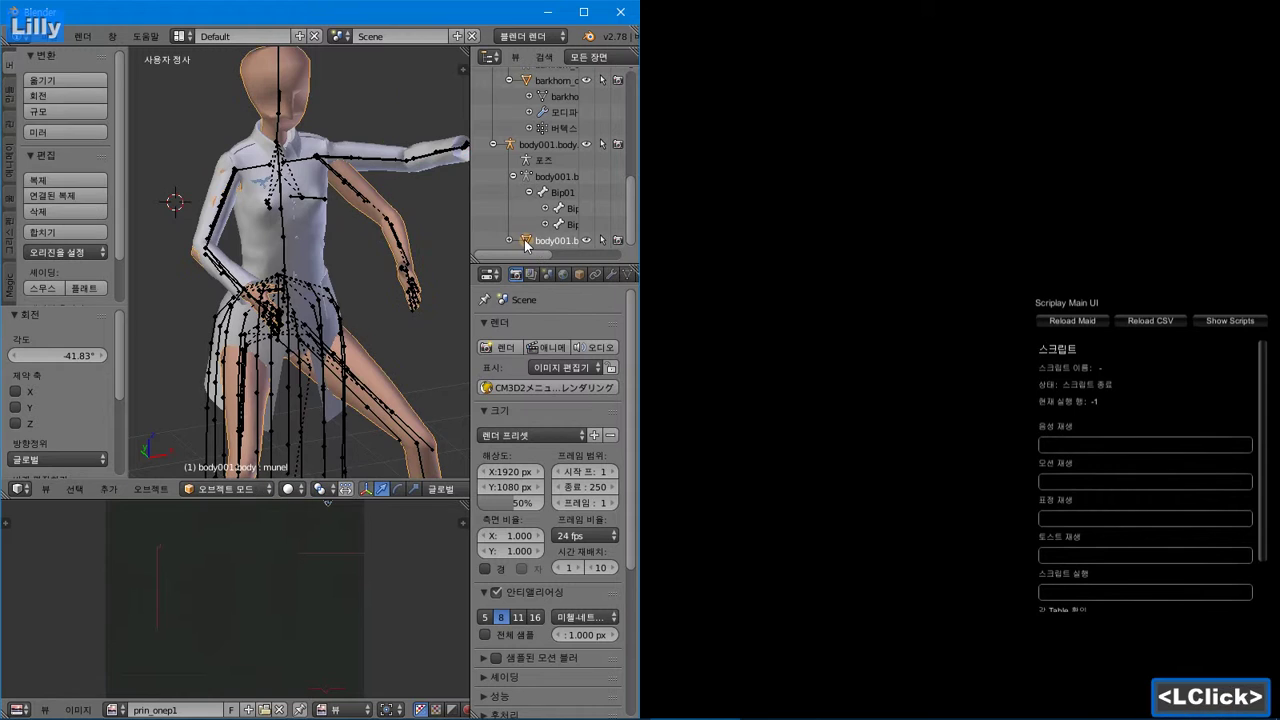
Start hiring a new maid in the game's maid management screen and return to Blender
scroll(523, 240, "up", 10)
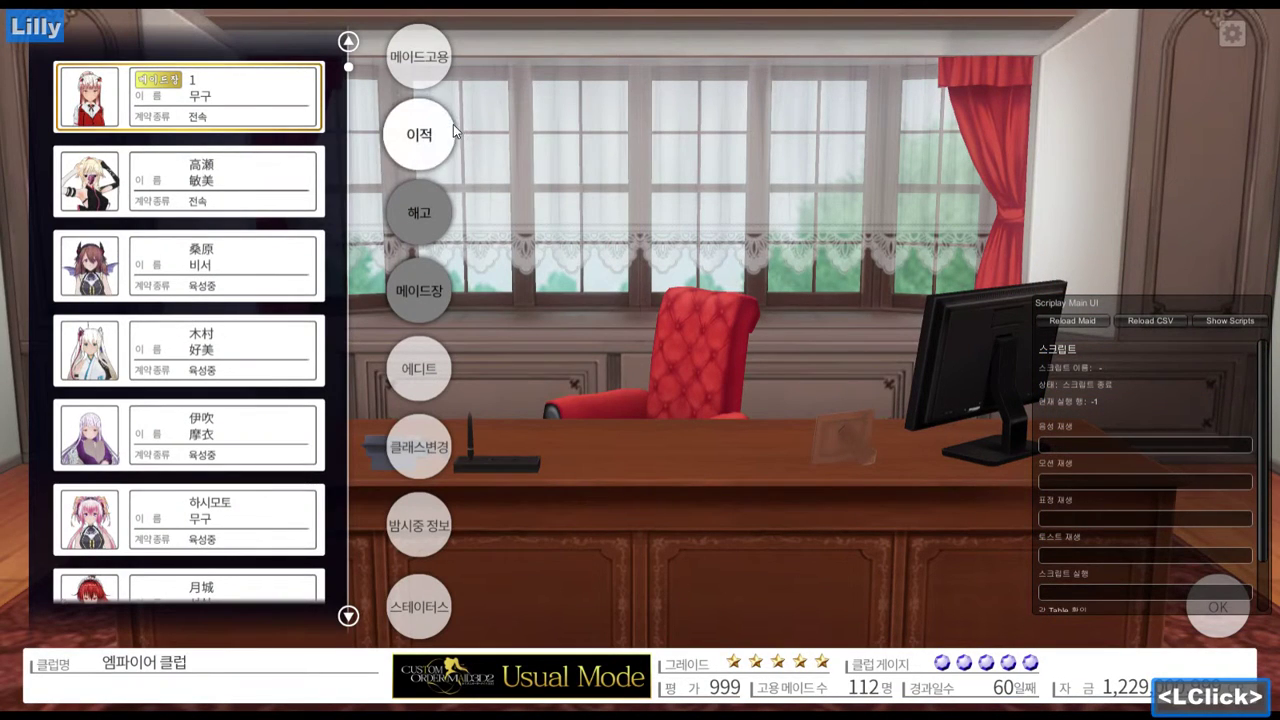
left_click(419, 56)
key("alt+Tab")
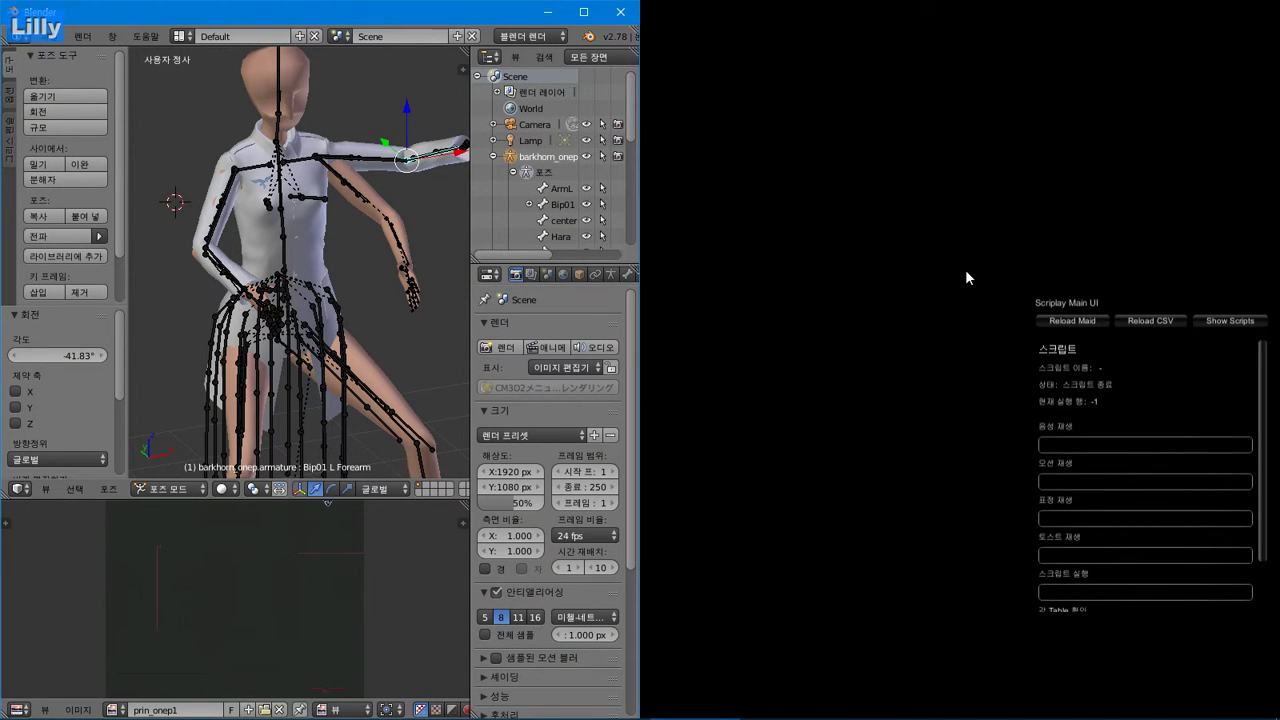
Bring up the game's PropMyItem item browser on the loading screen and return to Blender
left_click(880, 277)
left_click(770, 276)
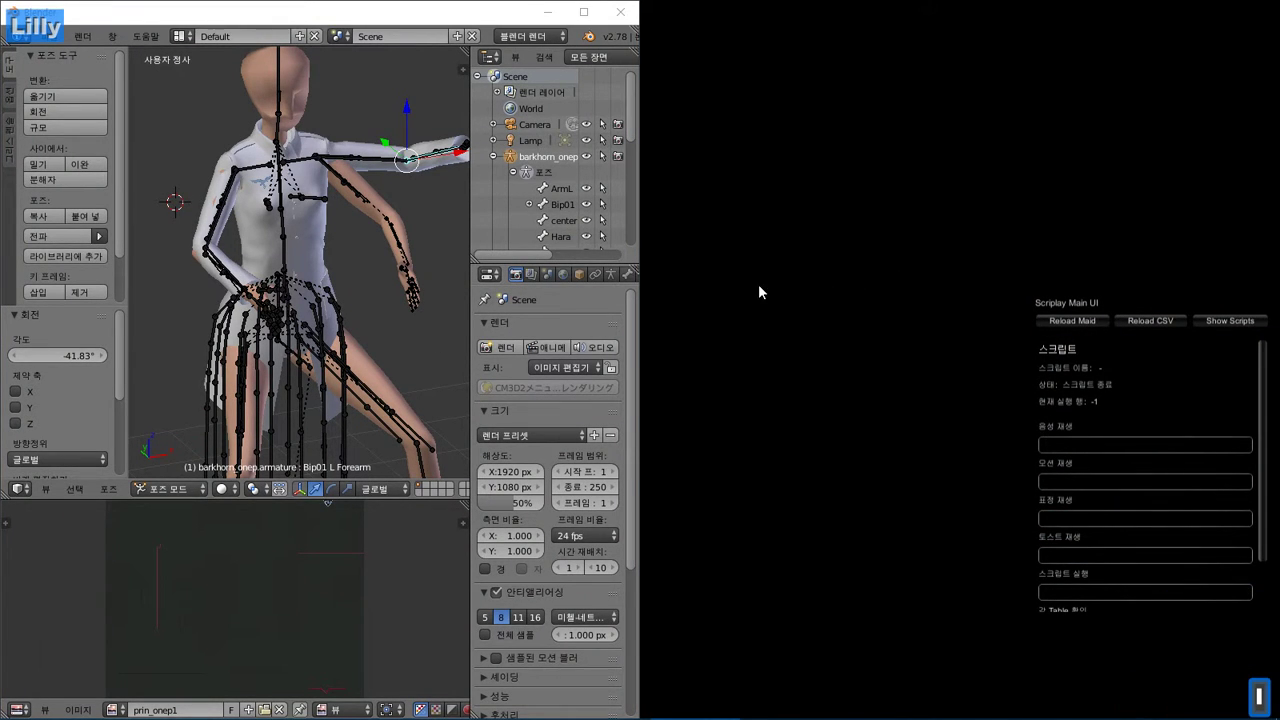
left_click(769, 295)
key("i")
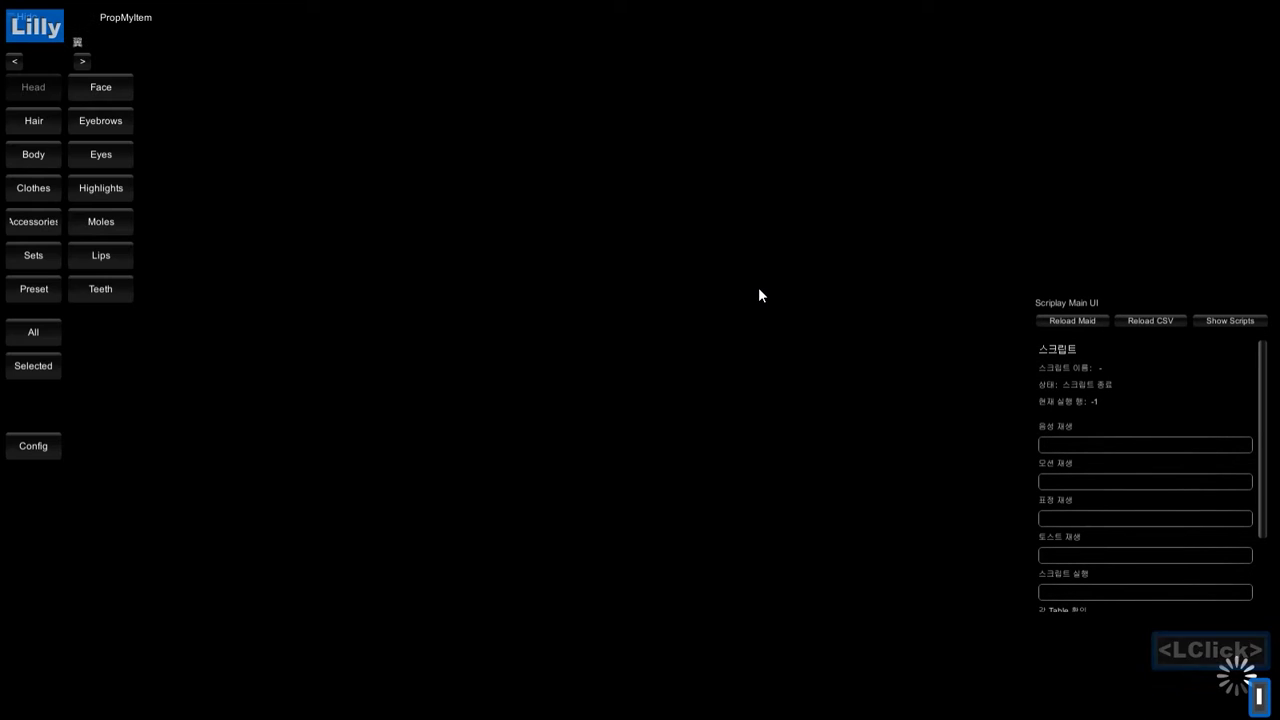
key("alt+Tab")
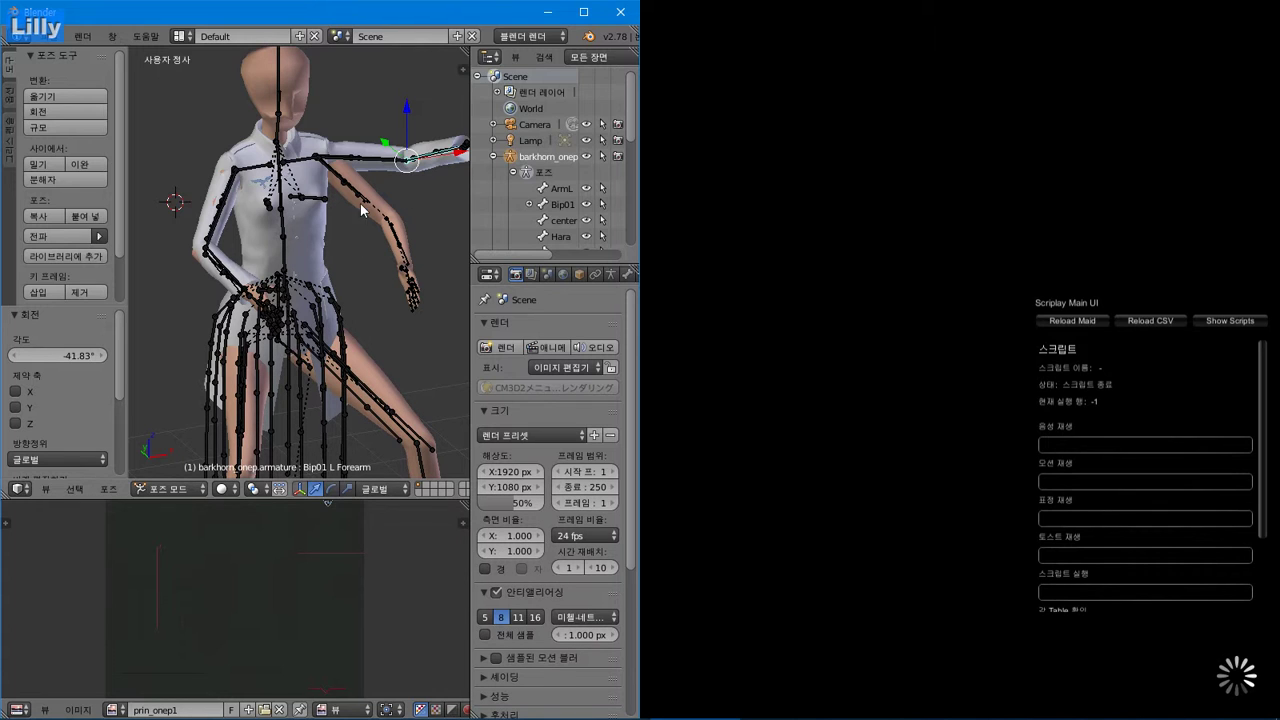
Switch barkhorn_onep.armature from Pose Mode to Object Mode
left_click(166, 489)
left_click(175, 467)
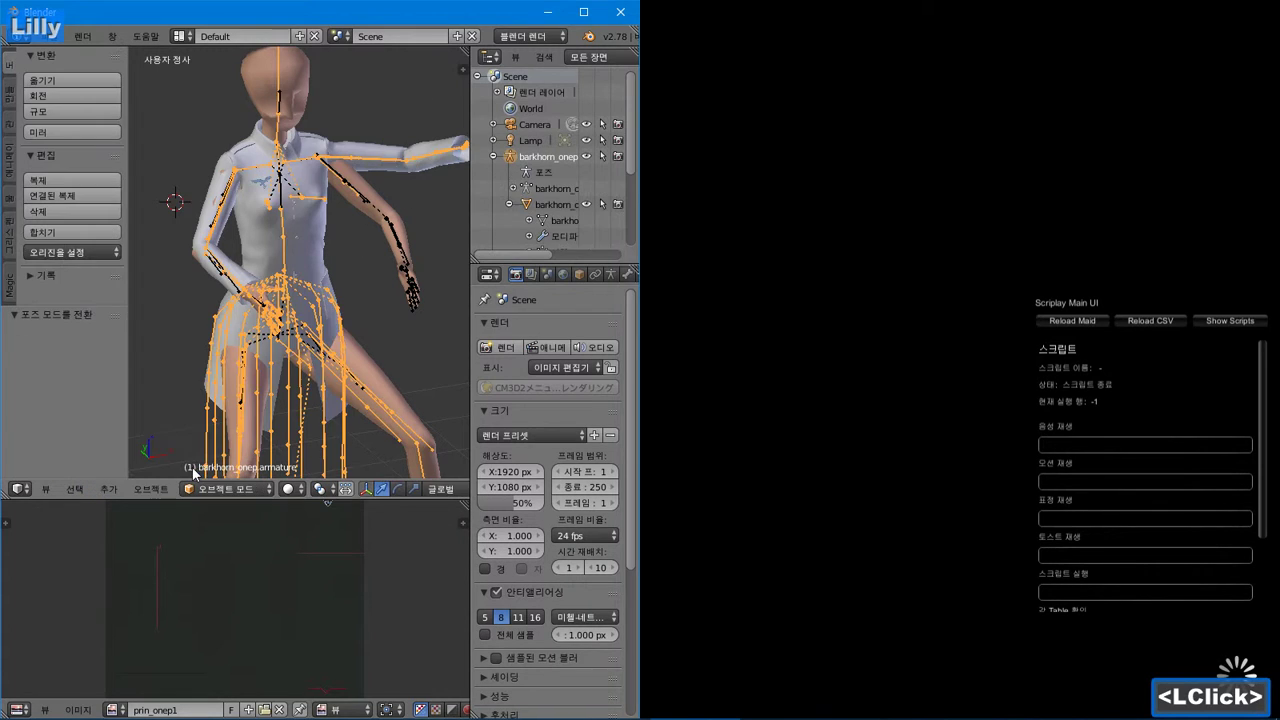
Add the CM3D2 乳袋防止素体 base body to the scene as a trial and delete it
left_click(108, 489)
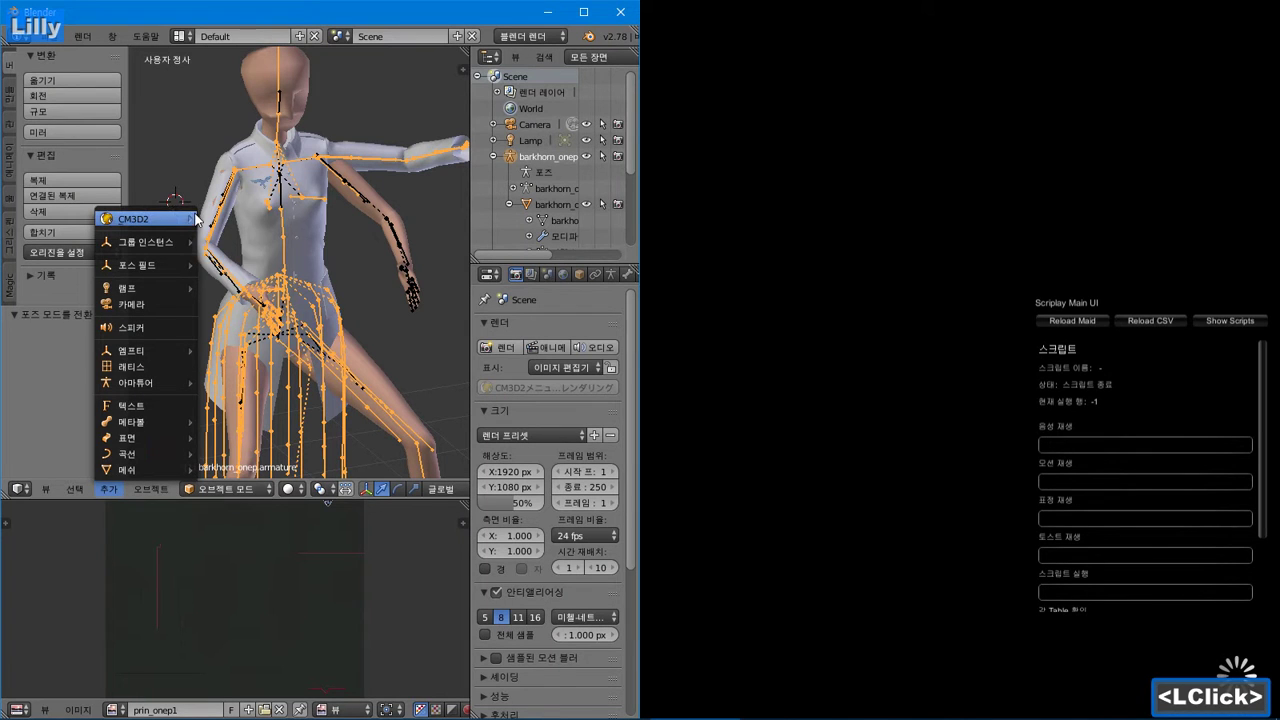
mouse_move(176, 217)
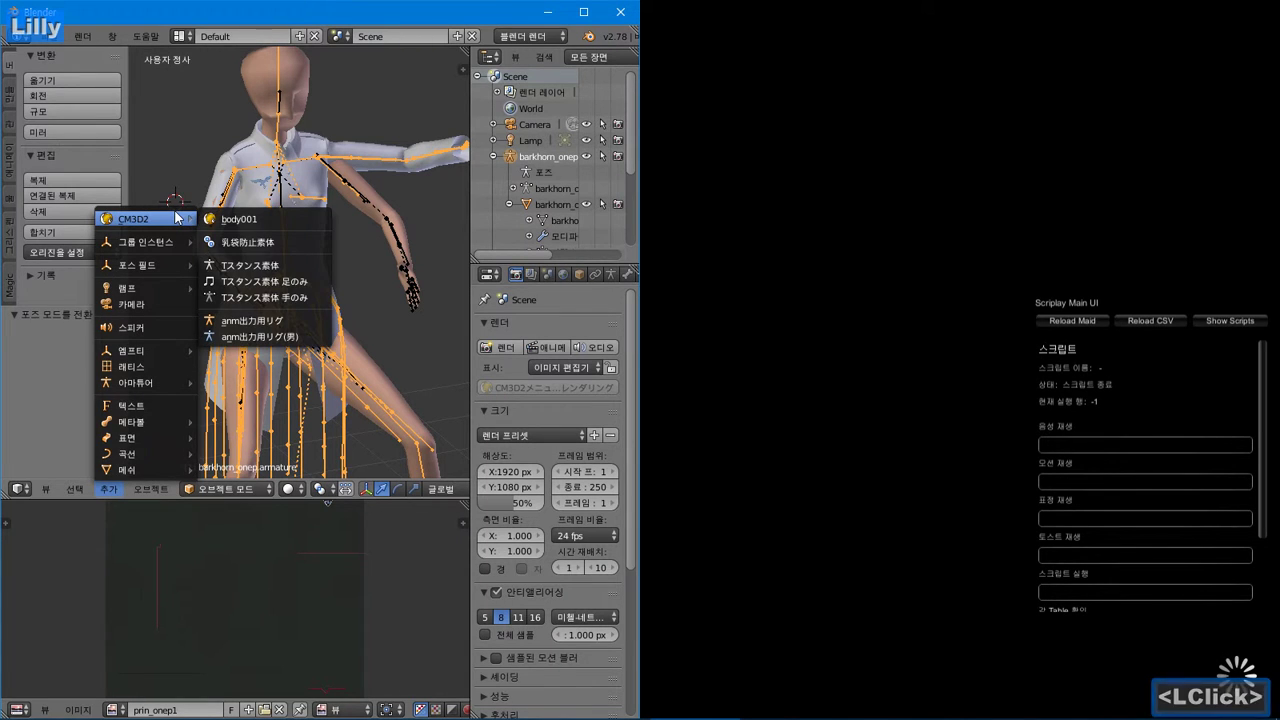
left_click(234, 243)
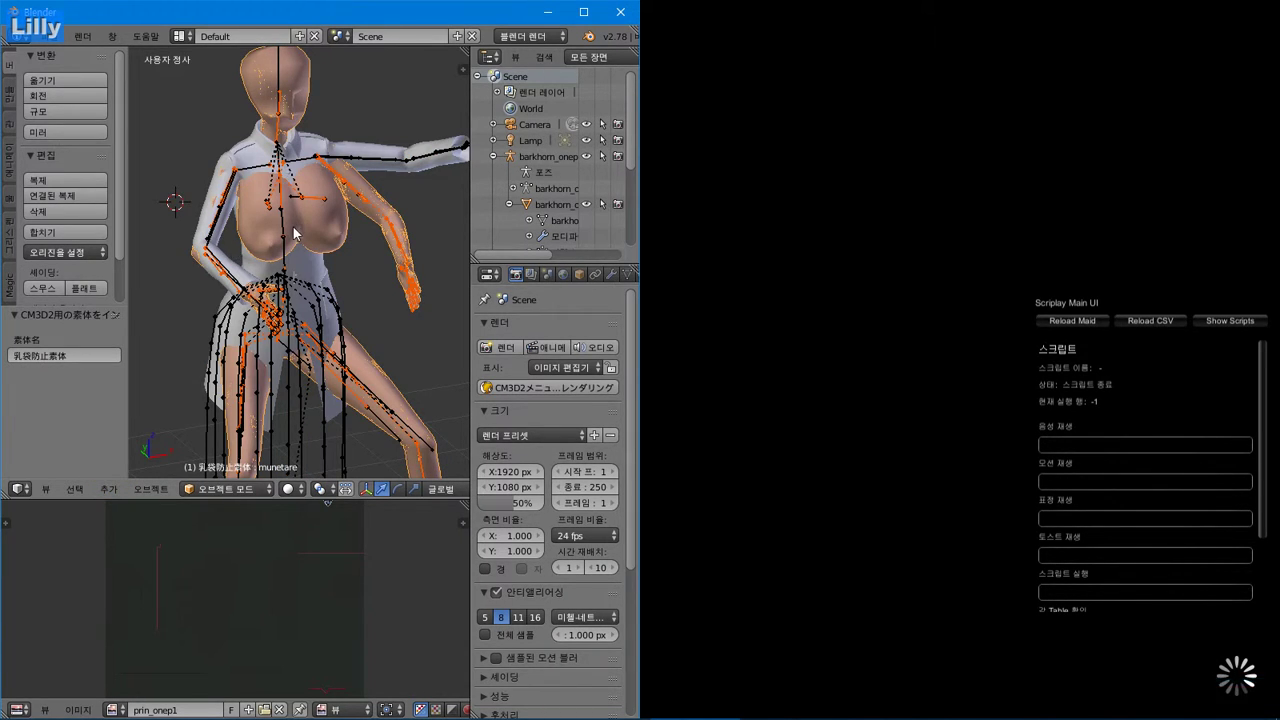
key("Delete")
key("Return")
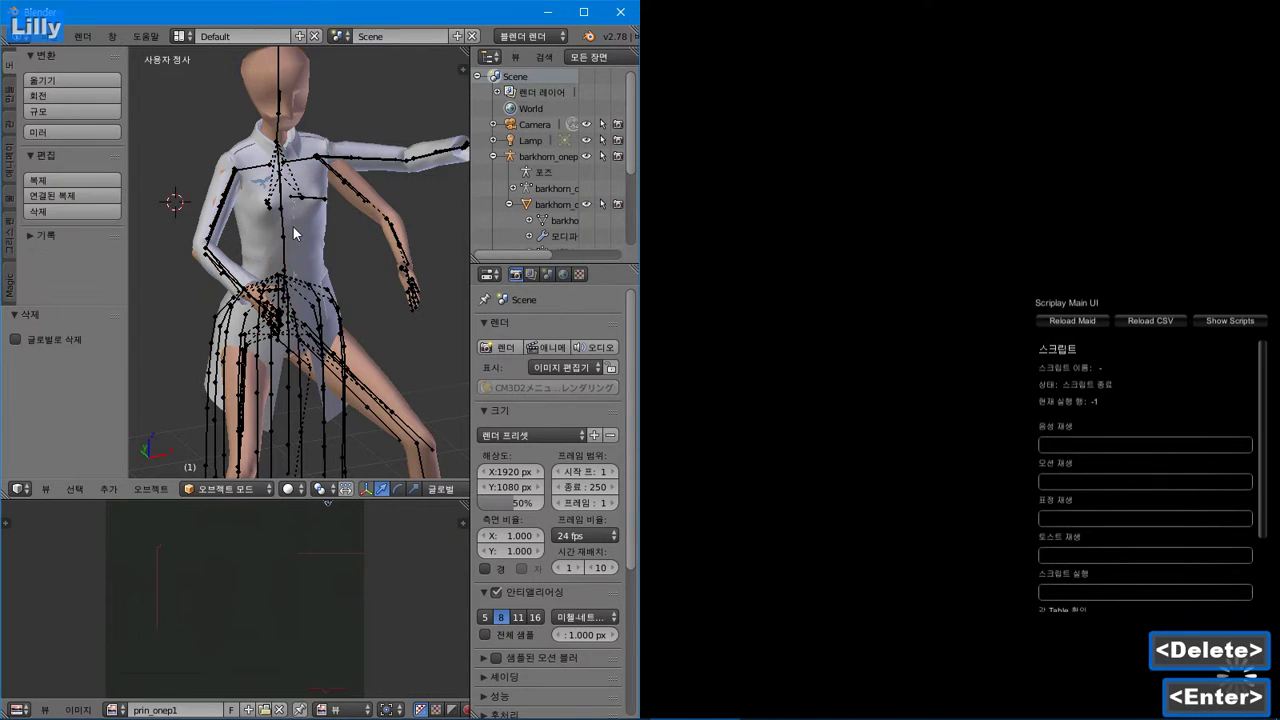
Delete the existing body001.body mesh together with its separate armature
right_click(367, 198)
key("Delete")
key("Return")
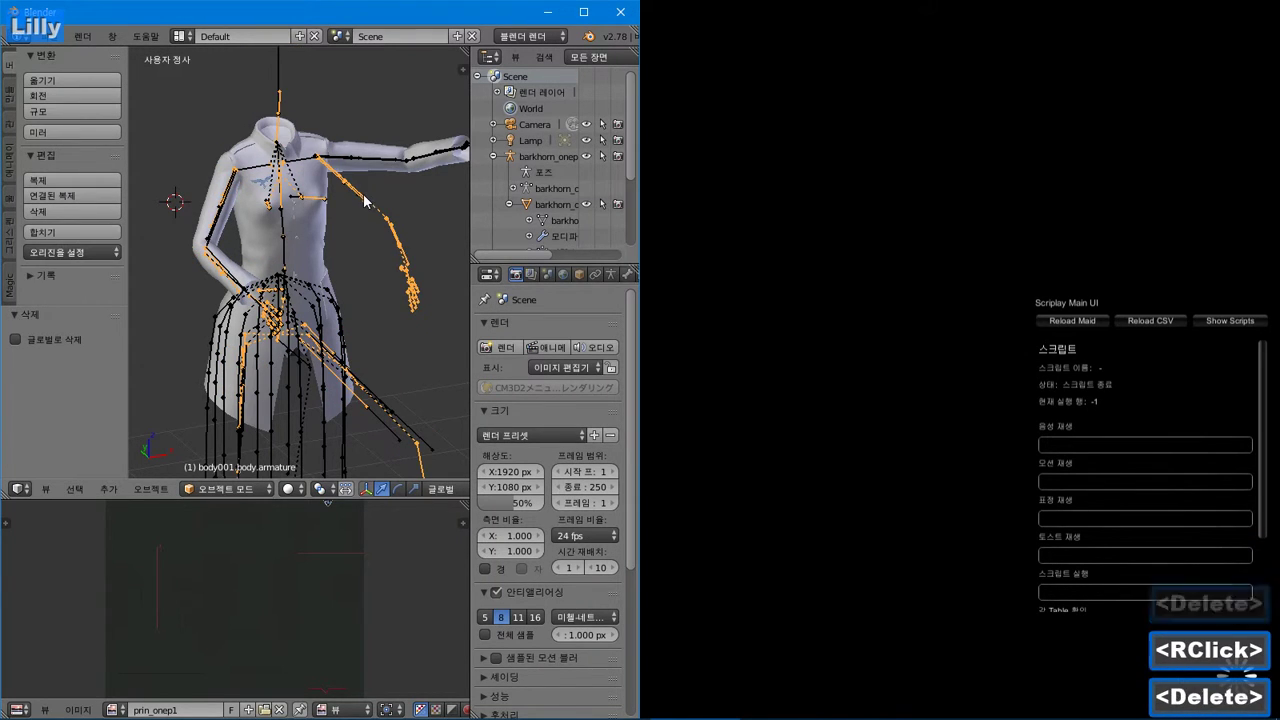
left_click(107, 489)
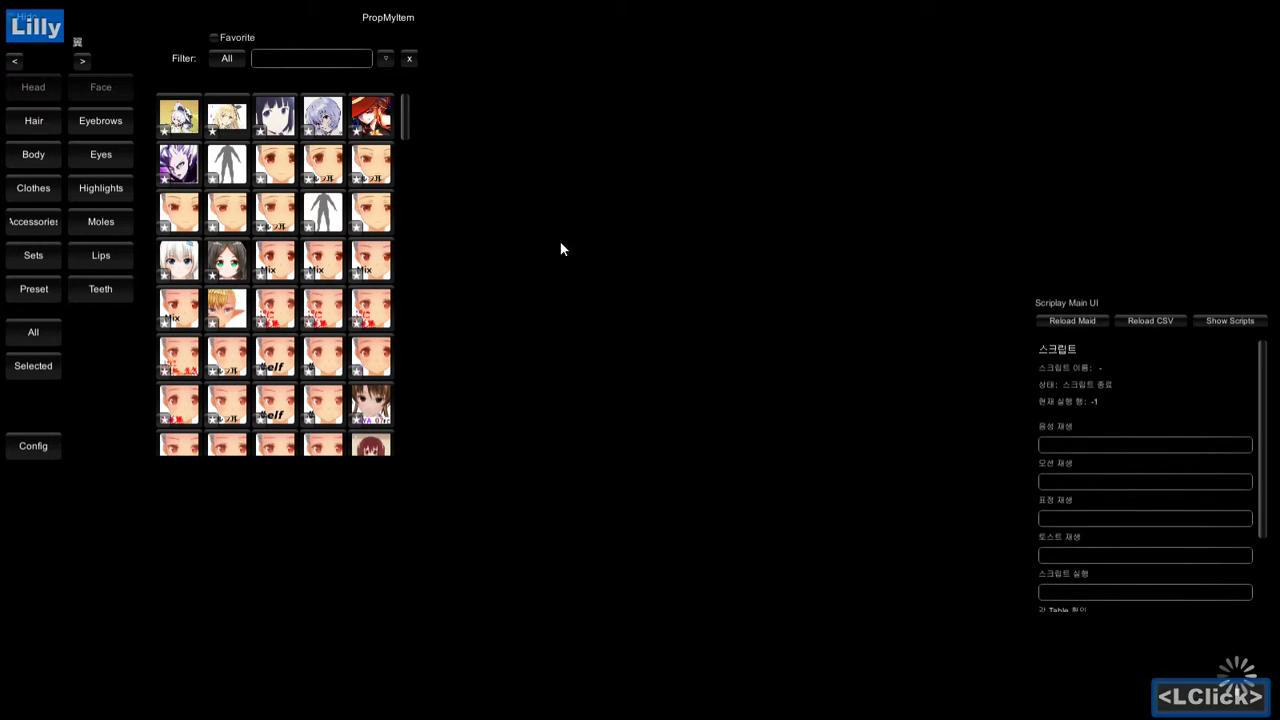
key("alt+Tab")
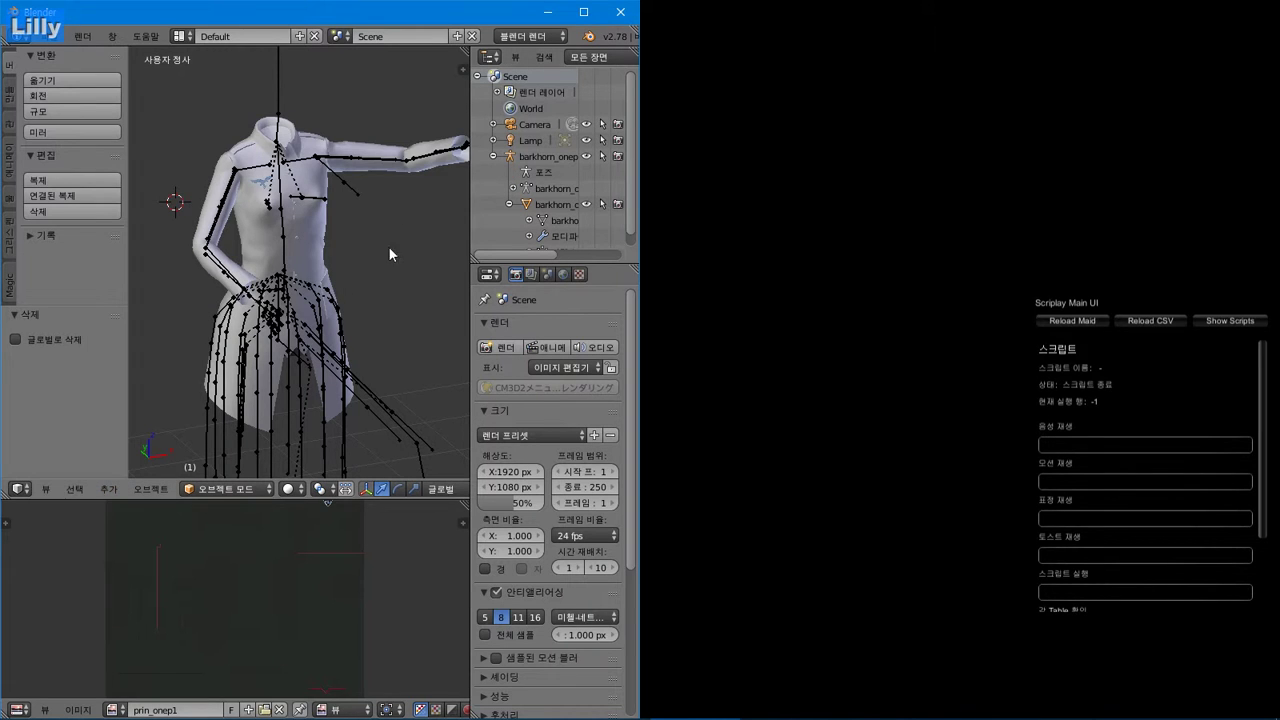
Add a fresh CM3D2 body001 base body and join its mesh into the barkhorn_onep outfit mesh
right_click(288, 332)
left_click(106, 488)
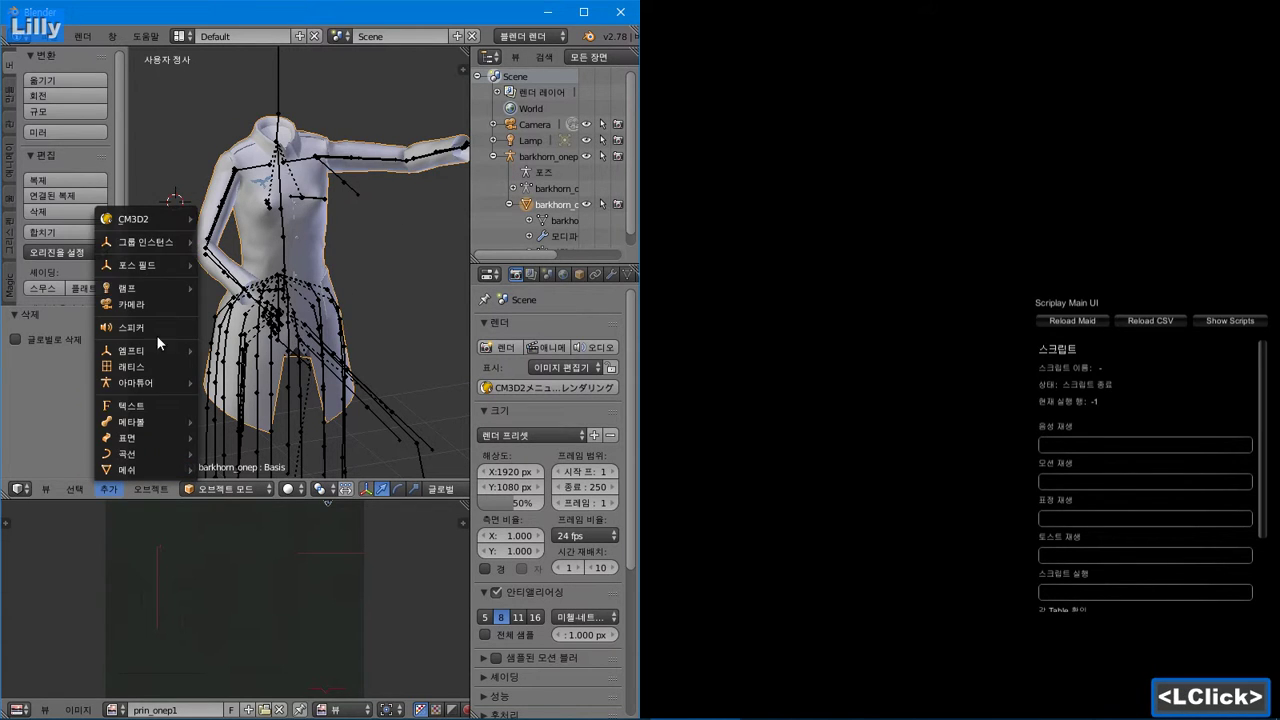
mouse_move(143, 220)
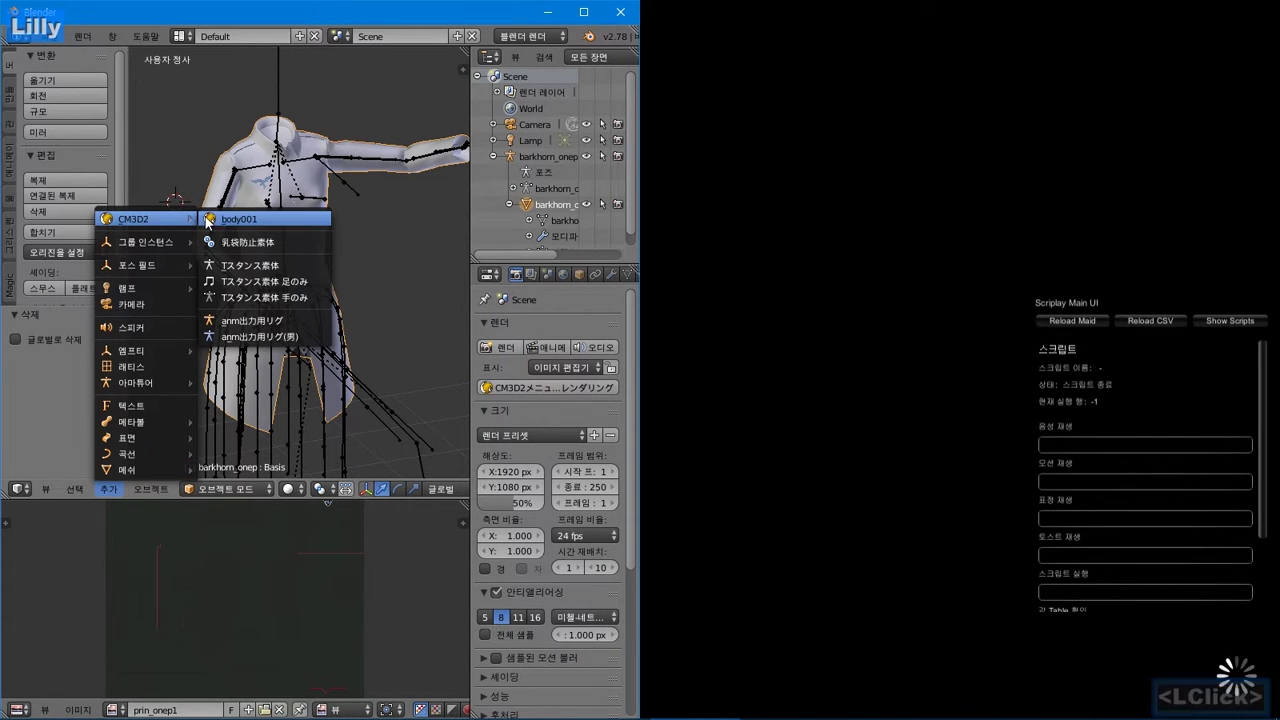
left_click(207, 221)
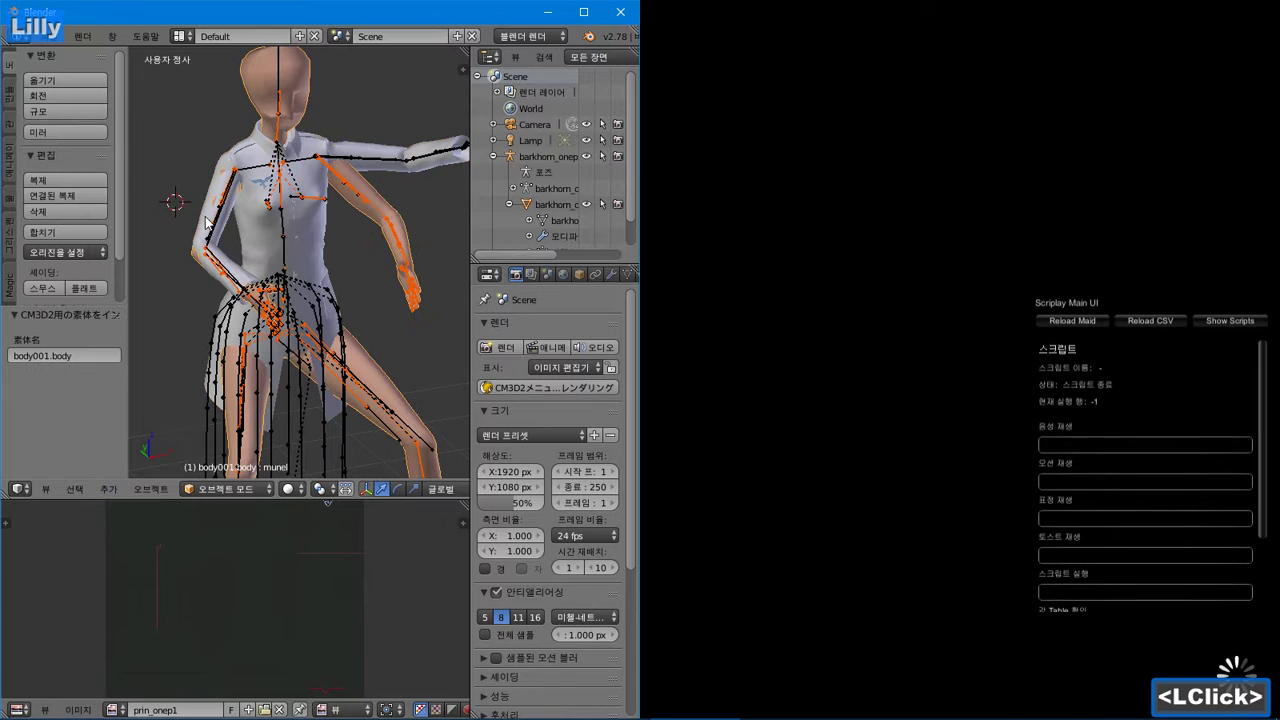
right_click(406, 167, "shift")
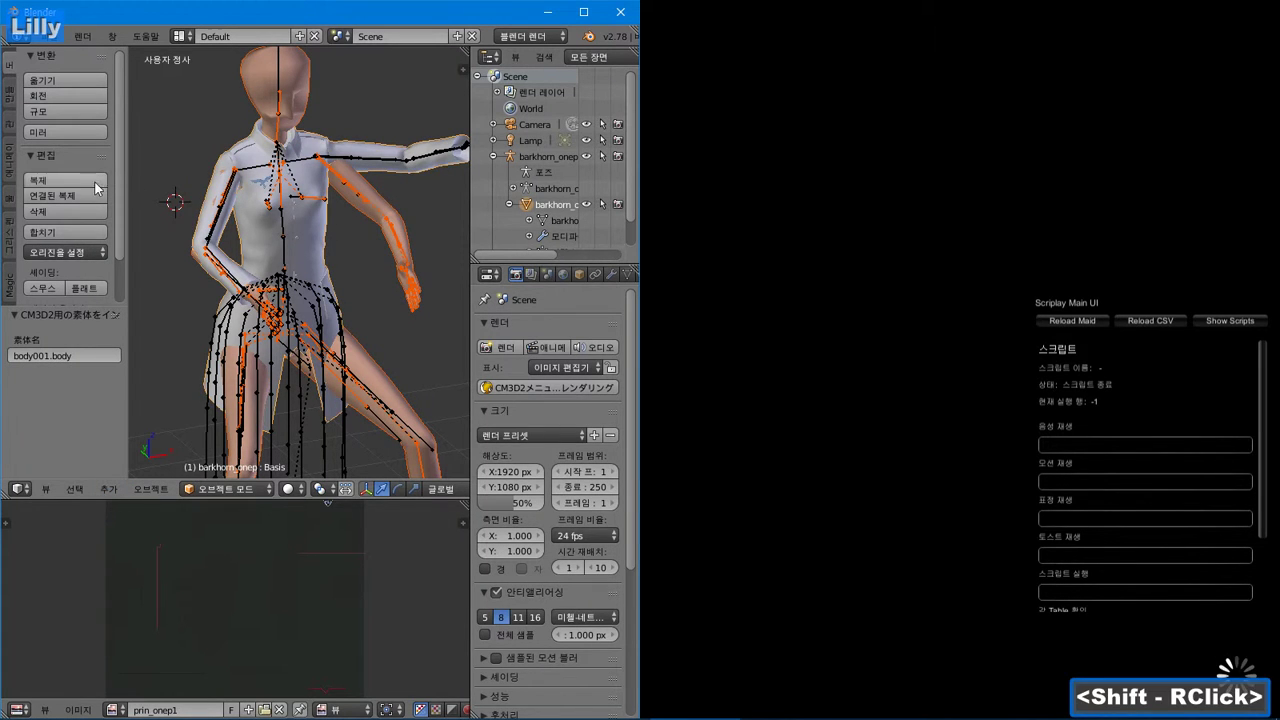
left_click(66, 233)
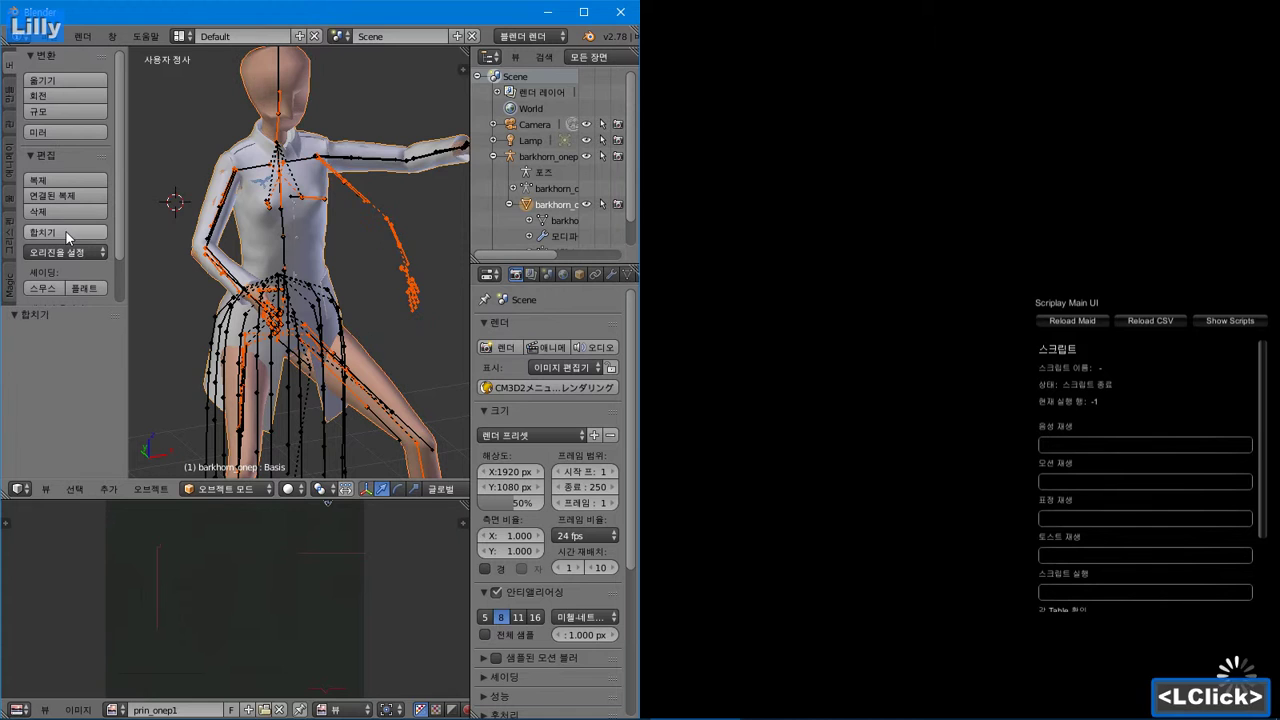
Delete the leftover body001.body.armature, keeping the outfit's own armature
middle_click_drag(404, 203, 368, 192)
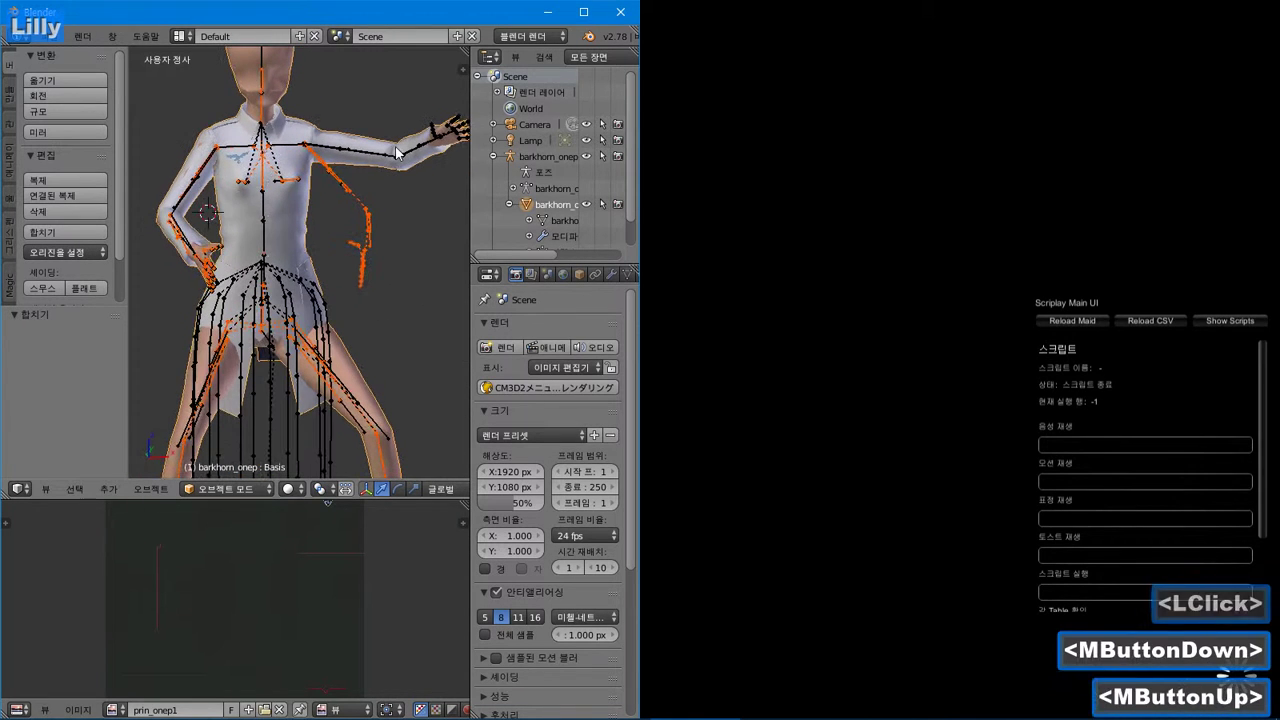
right_click(371, 189)
right_click(356, 211)
key("Delete")
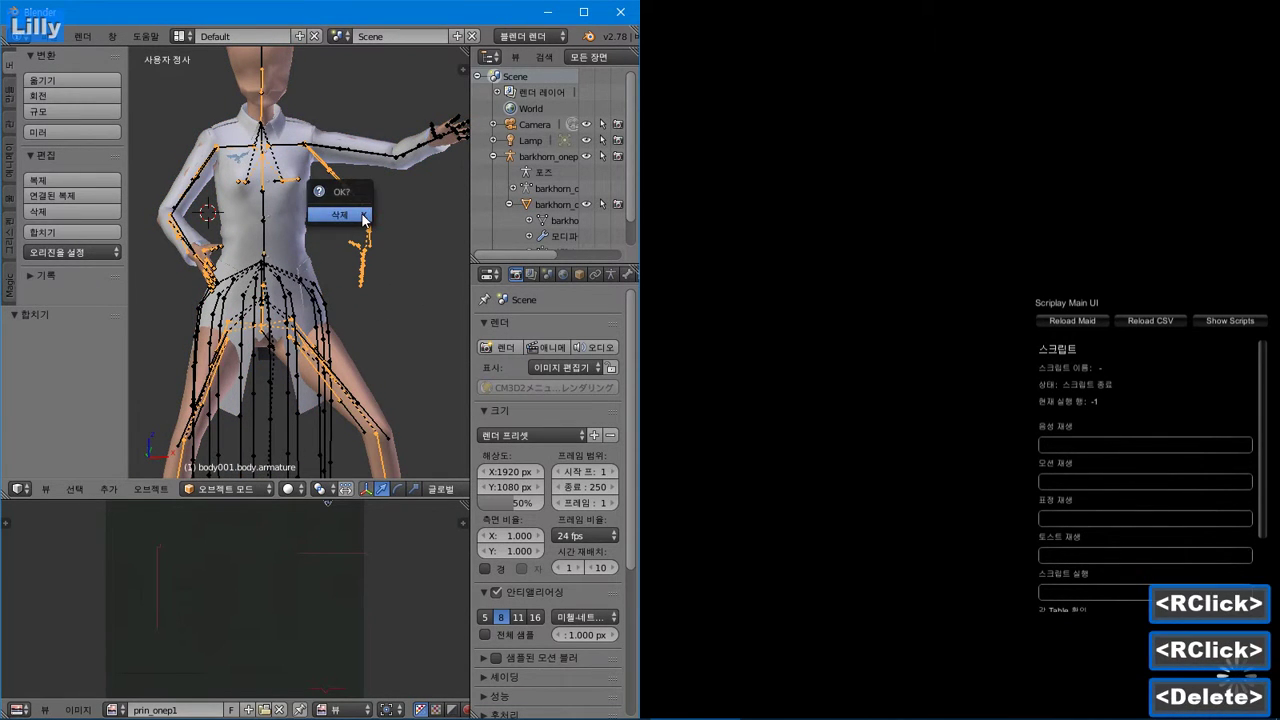
left_click(361, 212)
Put barkhorn_onep.armature in Pose Mode and rotate the Bip01 L UpperArm bone downward
middle_click_drag(361, 212, 344, 170)
right_click(336, 143)
right_click(338, 146)
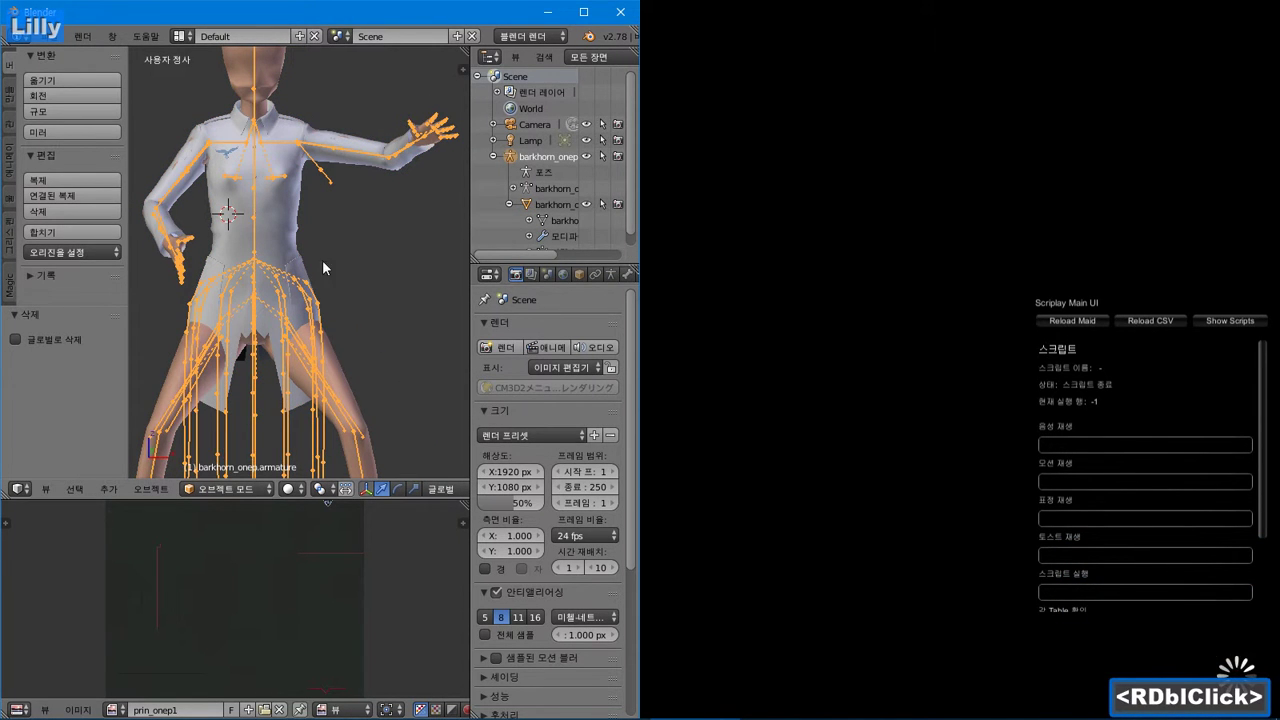
left_click(232, 436)
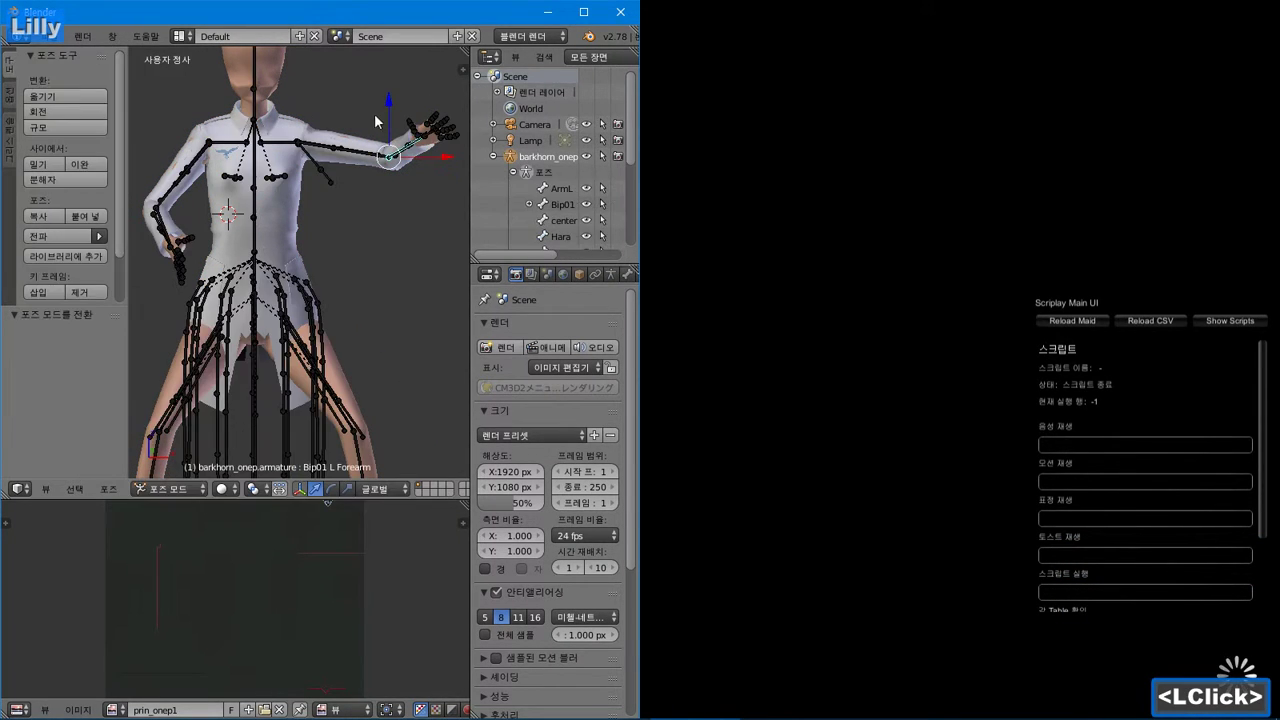
right_click(354, 154)
right_click(357, 150)
key("r")
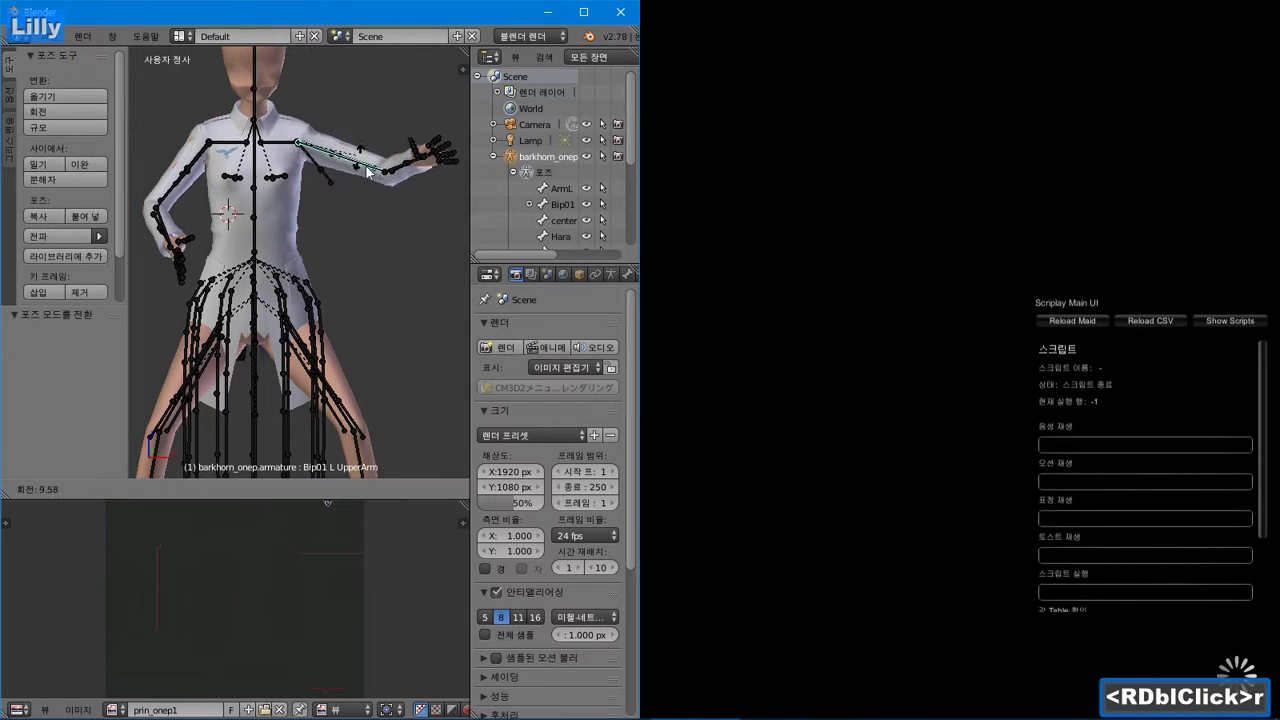
left_click(378, 371)
Rotate the Bip01 L Forearm bone about 76.6° to bend the left arm in toward the waist
middle_click_drag(378, 371, 400, 357)
right_click(364, 282)
key("r")
left_click(336, 278)
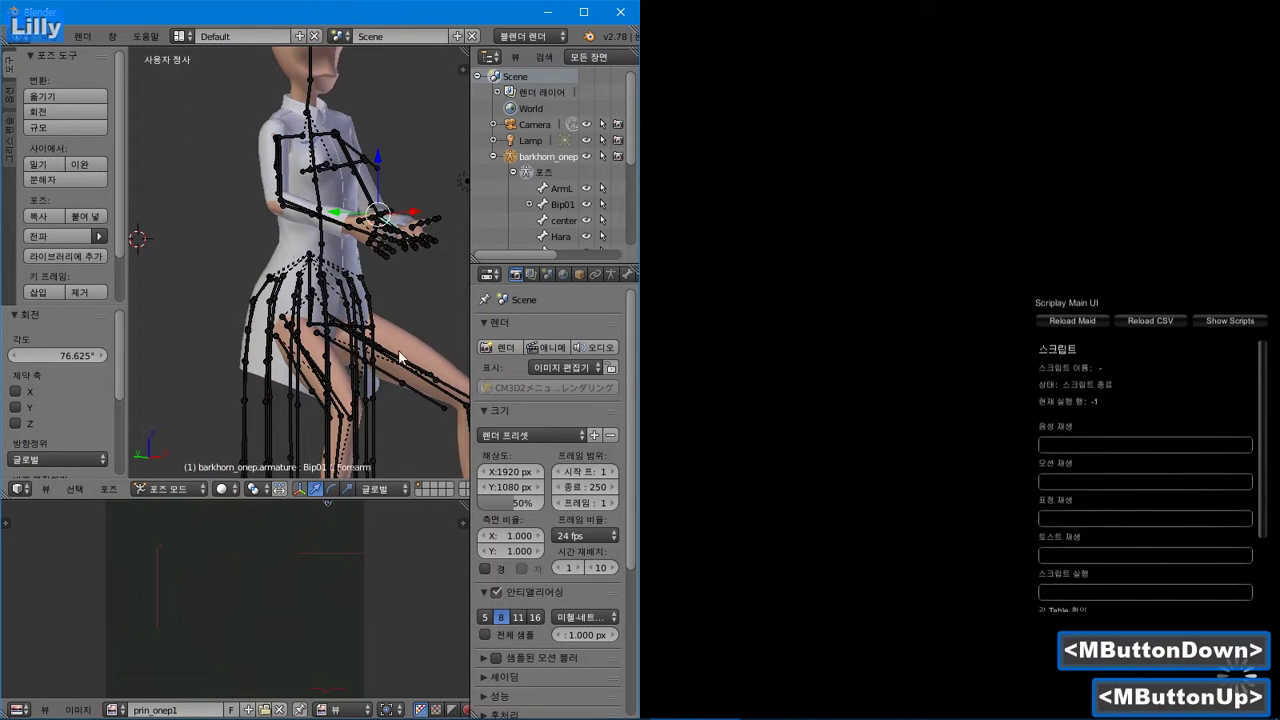
Rotate the Bip01 L Thigh bone about 37.4° to straighten the left leg downward
right_click(355, 343)
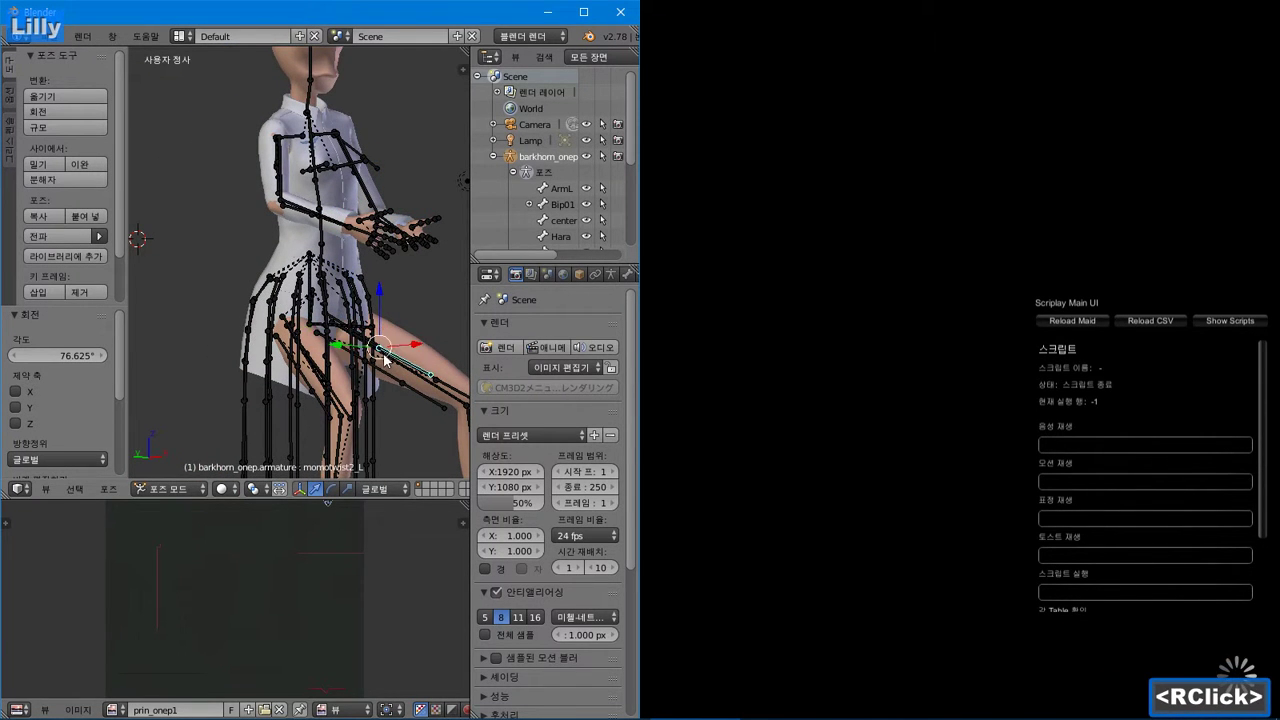
key("r")
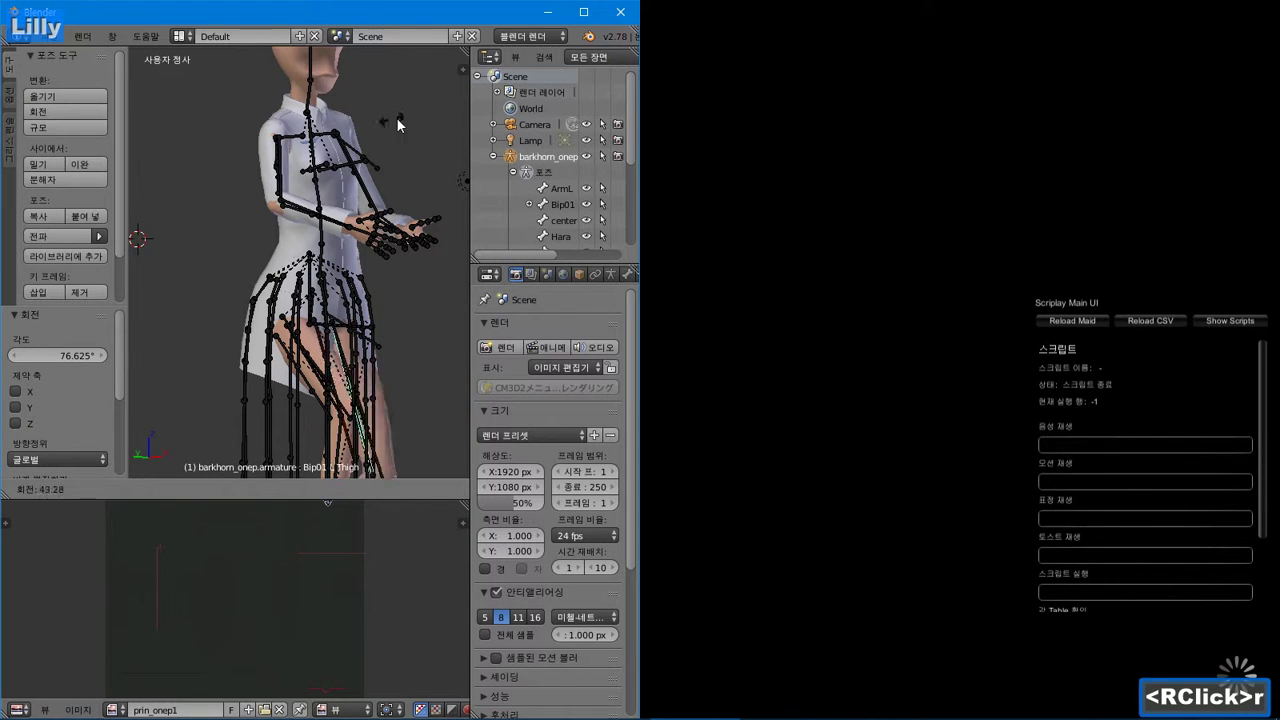
left_click(413, 118)
middle_click_drag(413, 118, 334, 143)
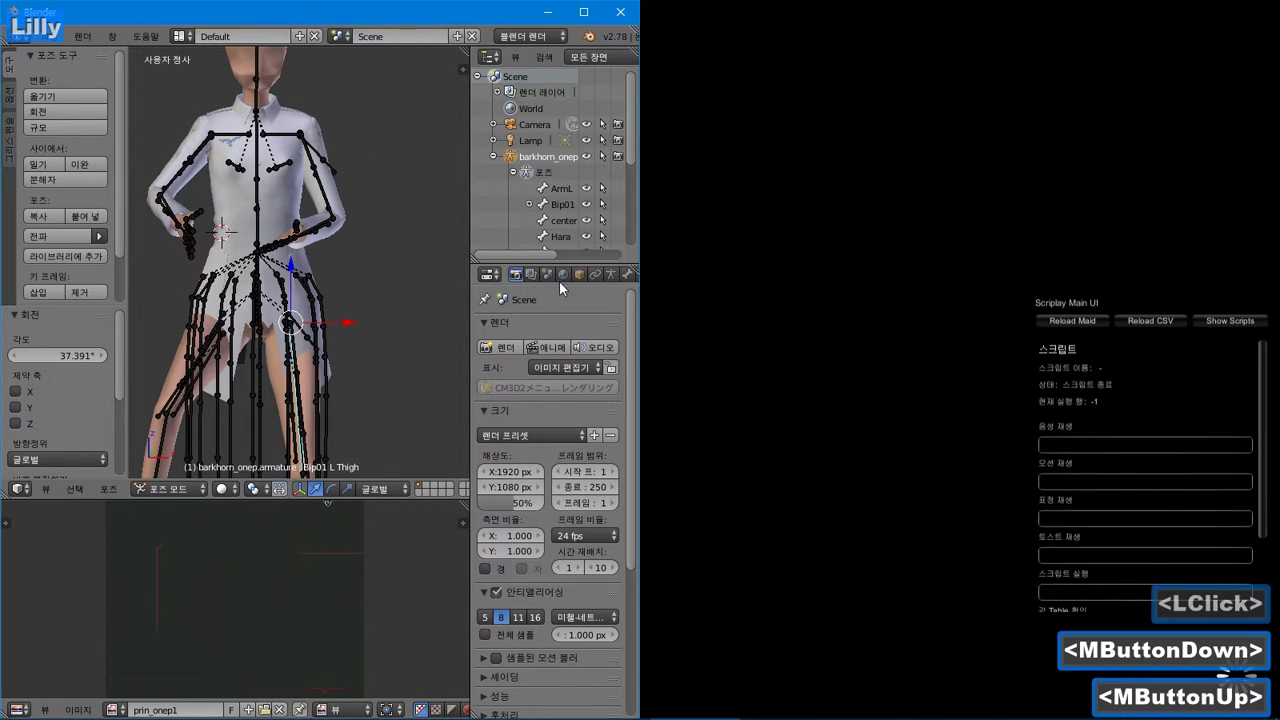
Widen the properties editor and examine the Bip01 L Thigh bone's settings and bone constraints
left_click(613, 274)
left_click(627, 275)
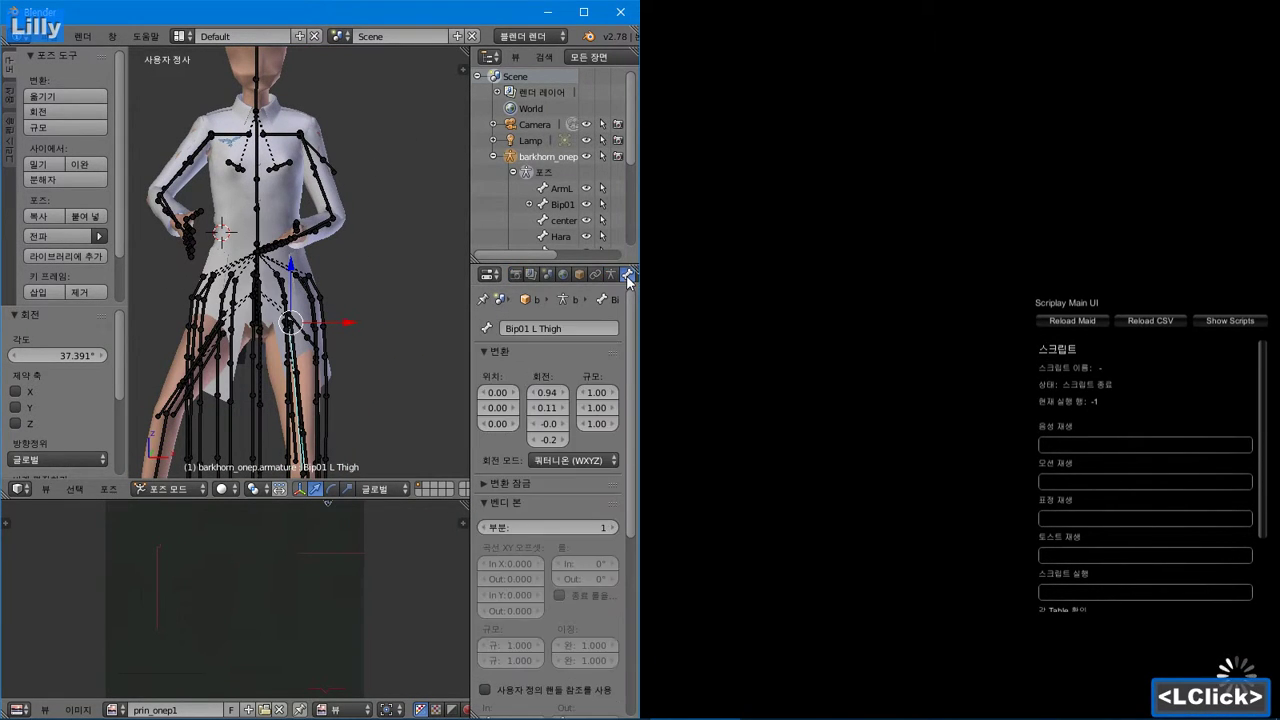
scroll(632, 283, "up", 1)
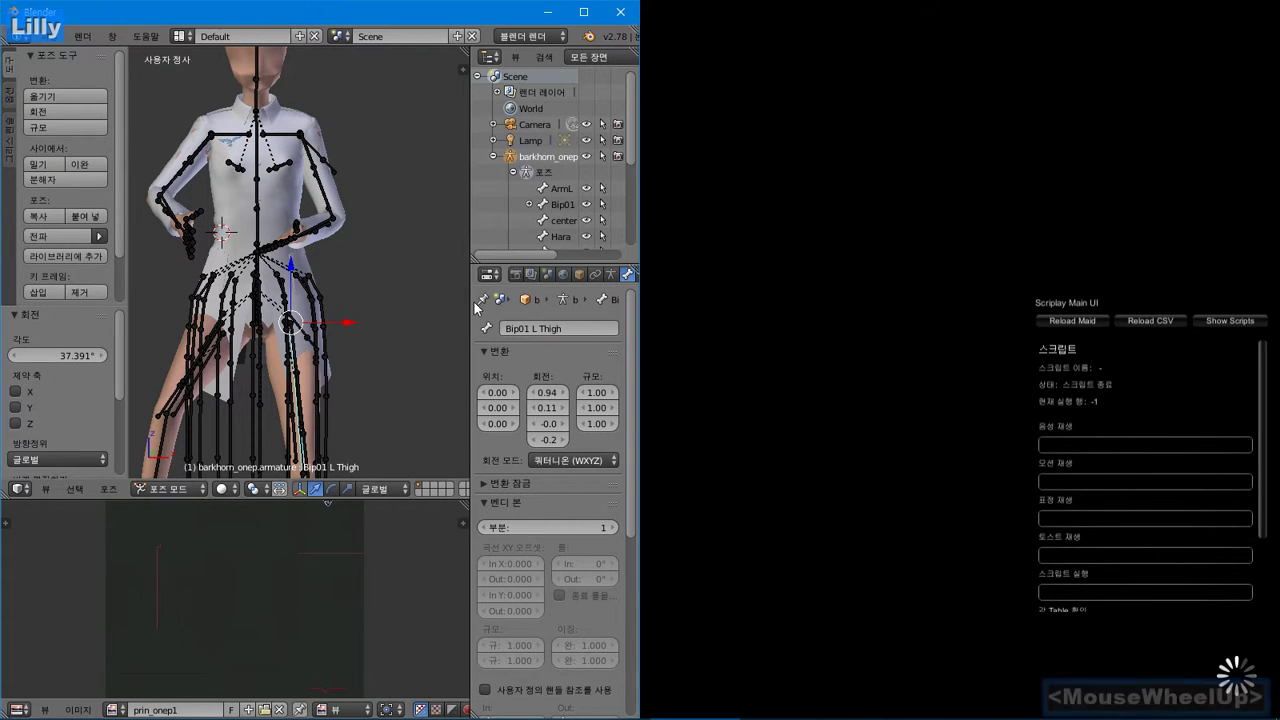
left_click_drag(470, 297, 414, 299)
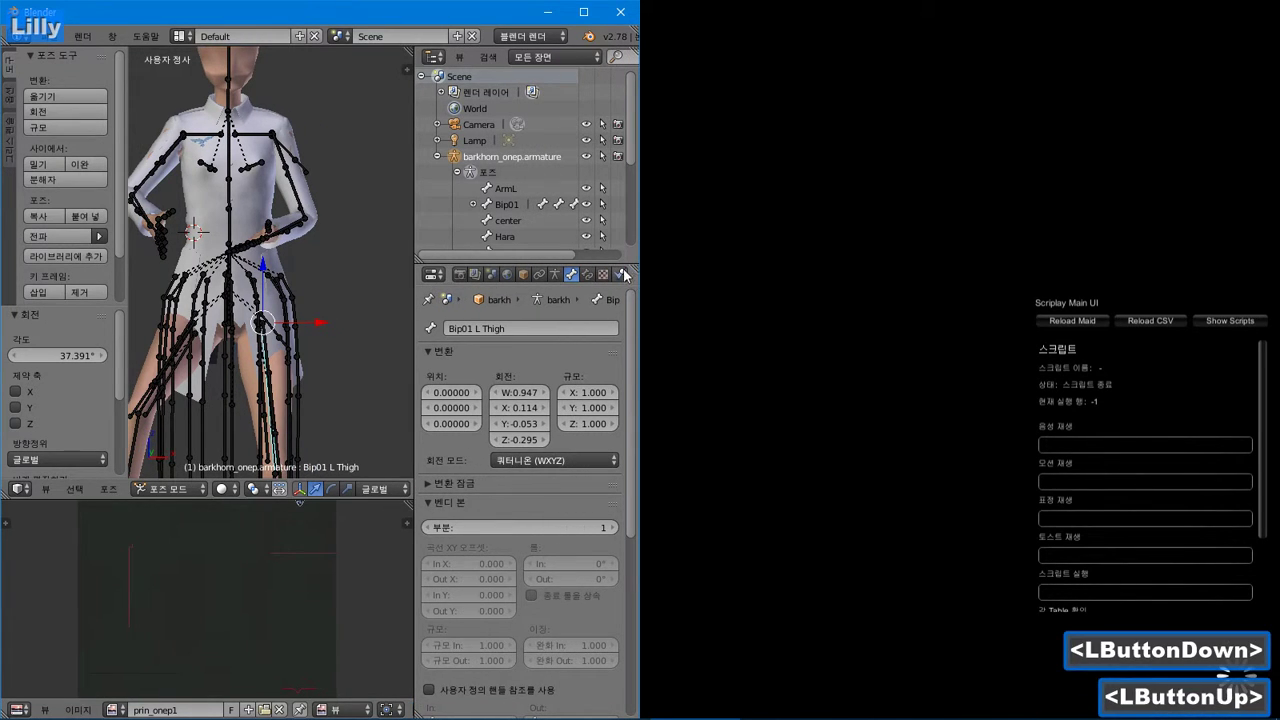
left_click(592, 273)
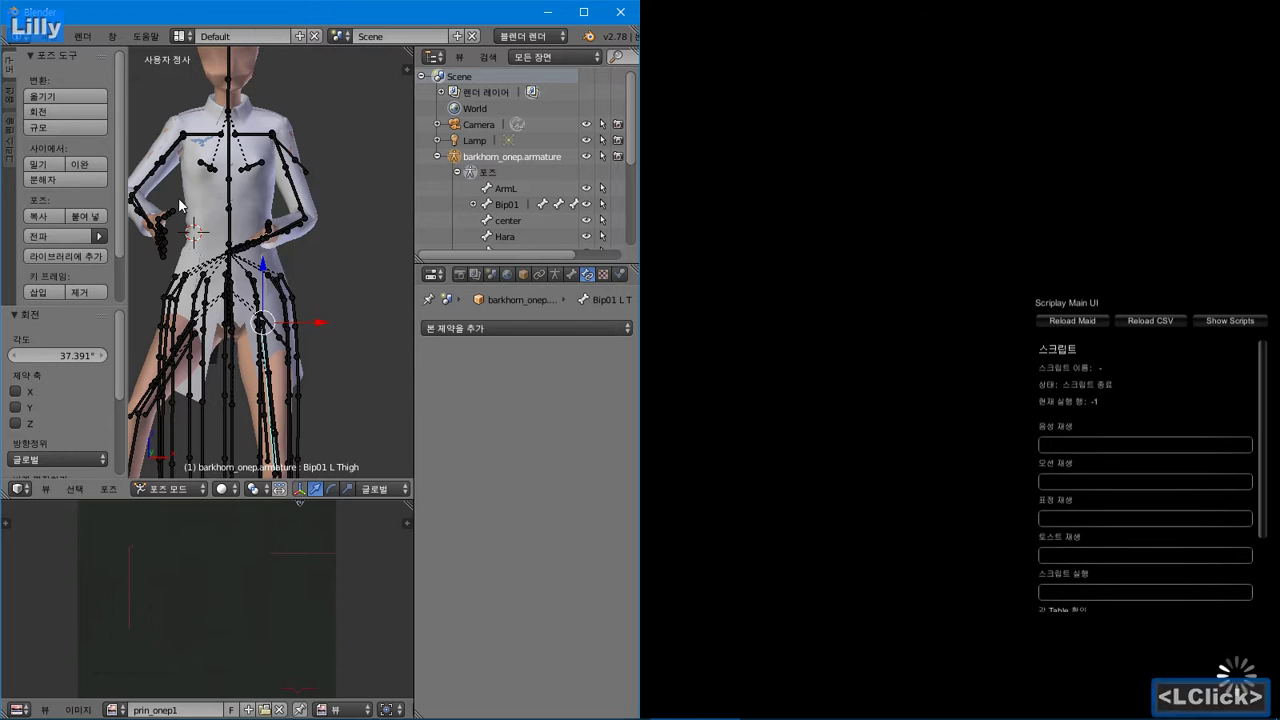
Select the barkhorn_onep mesh, show its vertex groups and switch it to Weight Paint mode
right_click(258, 200)
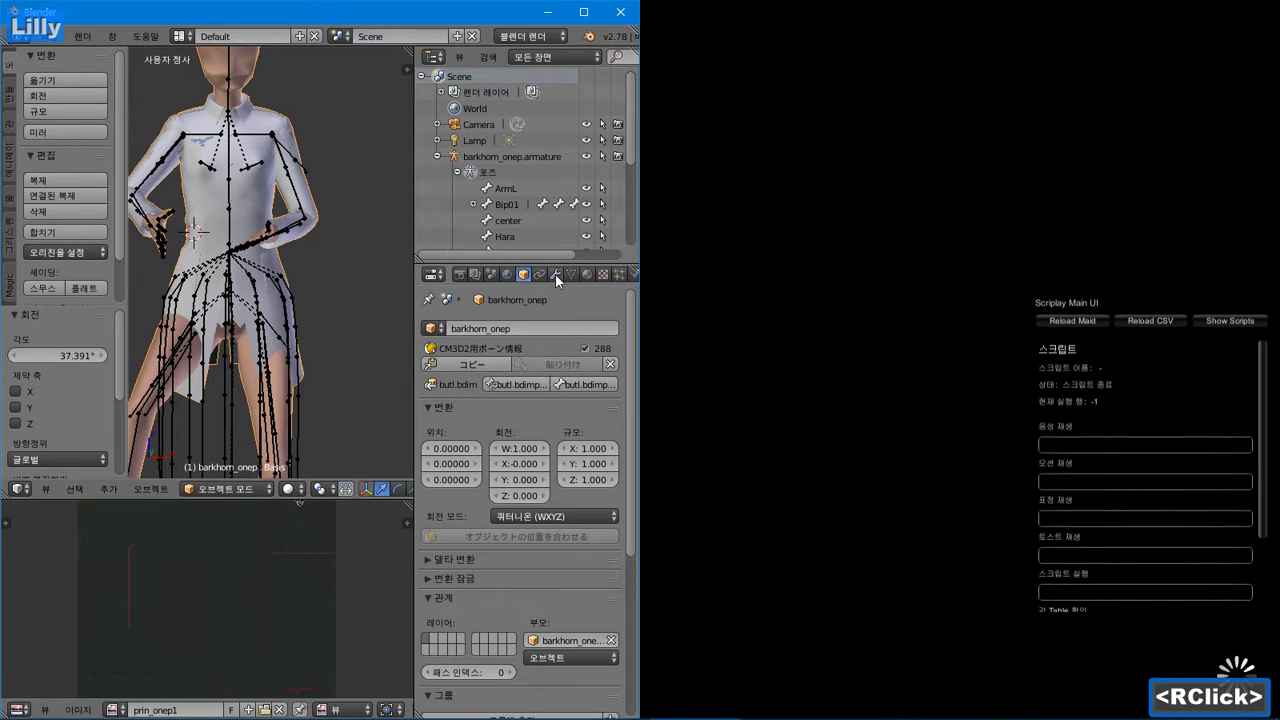
left_click(570, 274)
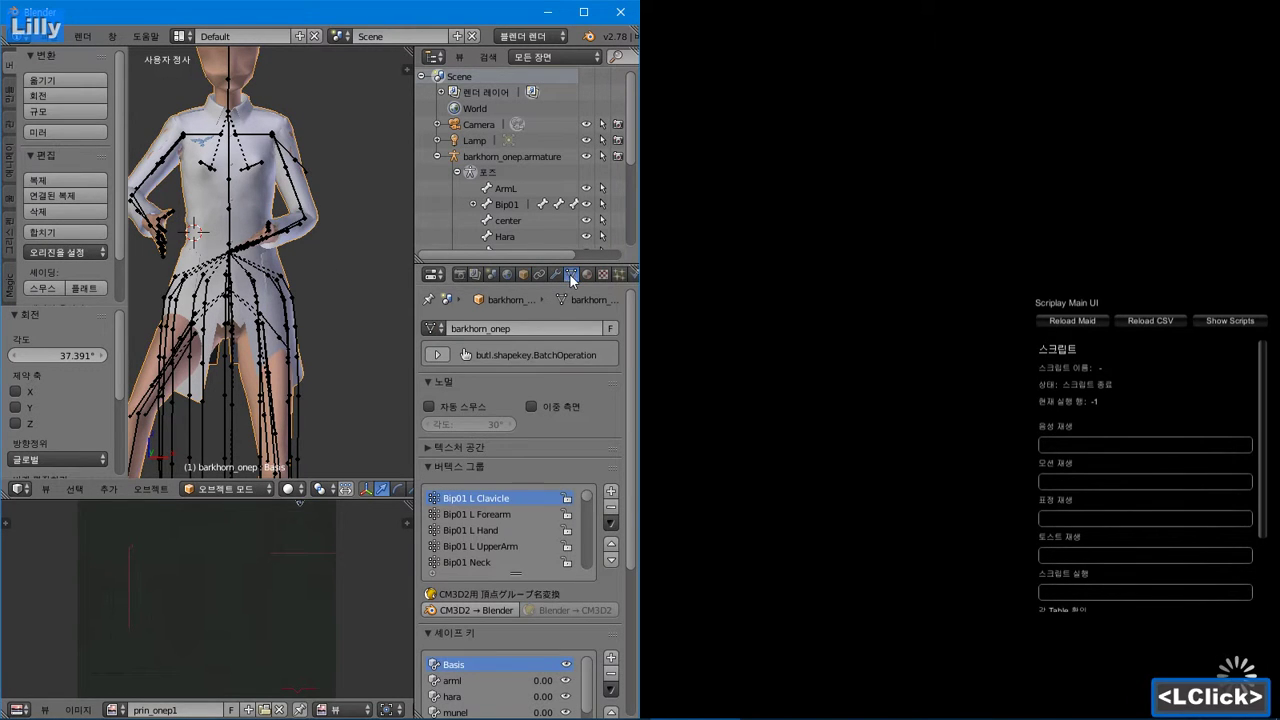
left_click(227, 487)
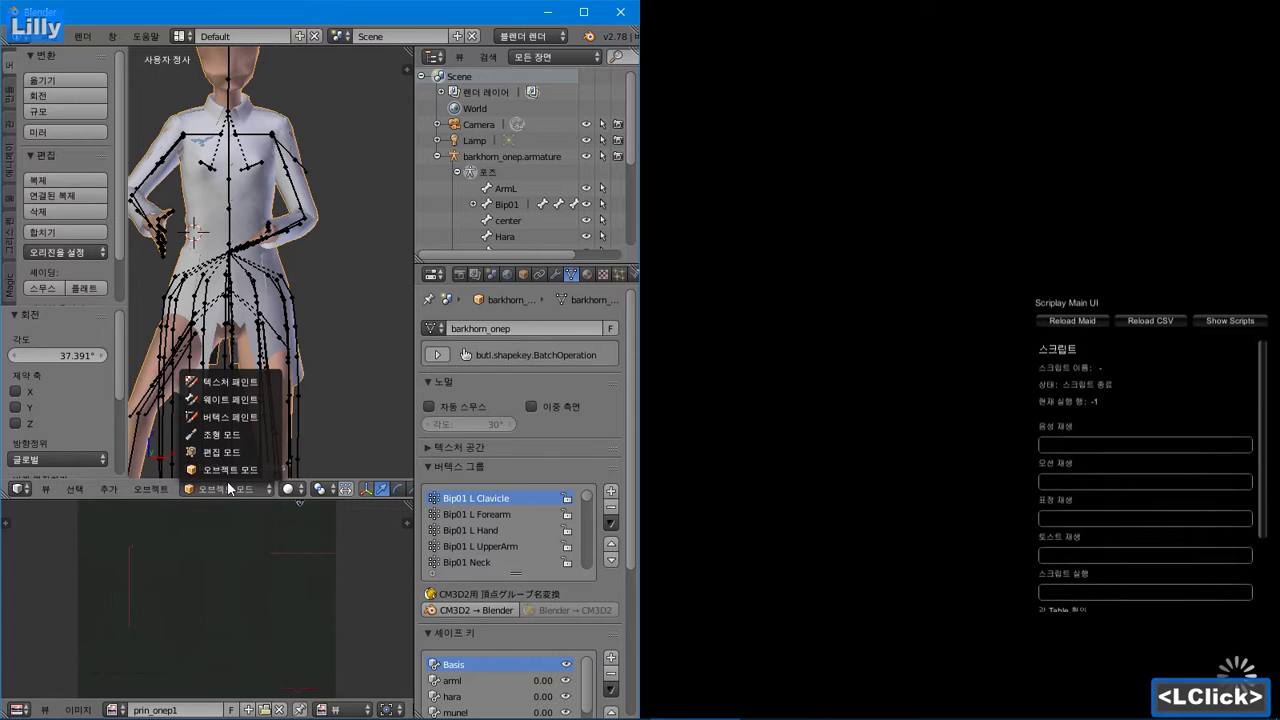
left_click(254, 409)
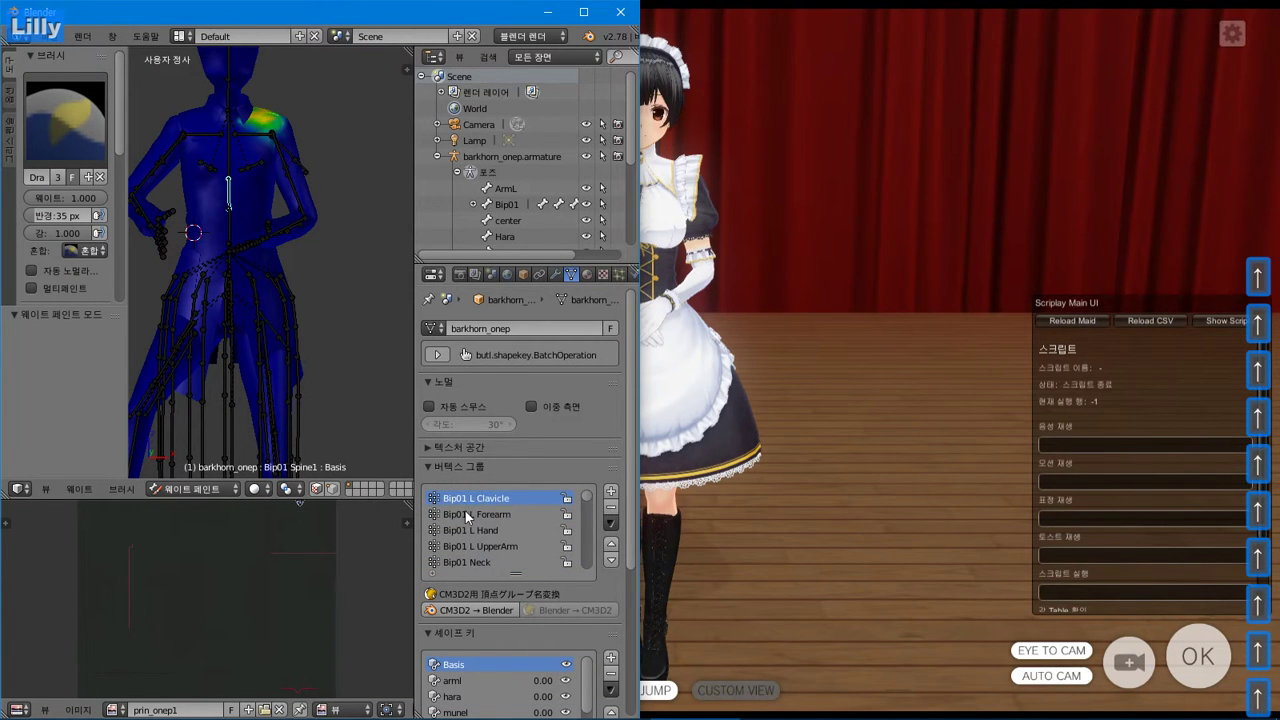
Step through the barkhorn_onep vertex groups from Bip01 L Clavicle to Skirt03_D_yure_skirt_h_ to check their painted weights
scroll(461, 511, "down", 20, "ctrl")
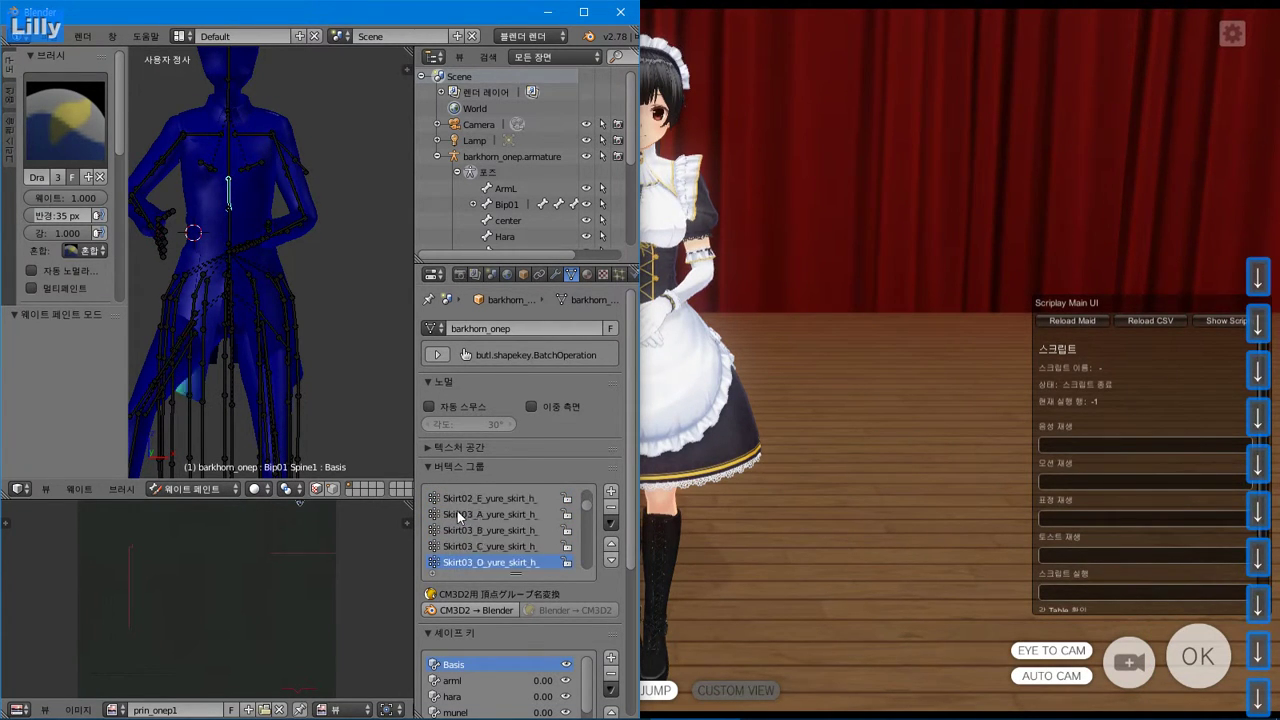
left_click(794, 204)
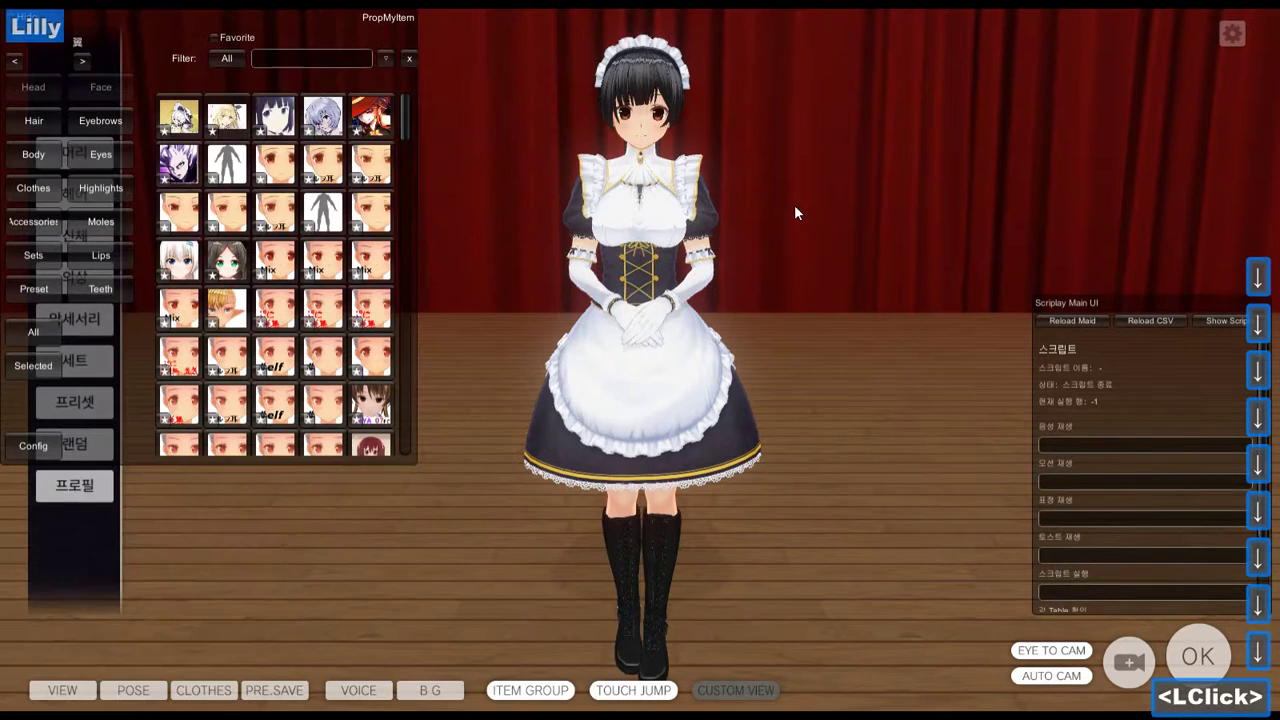
type("세트 캐릭터\\Heidemarie\\服")
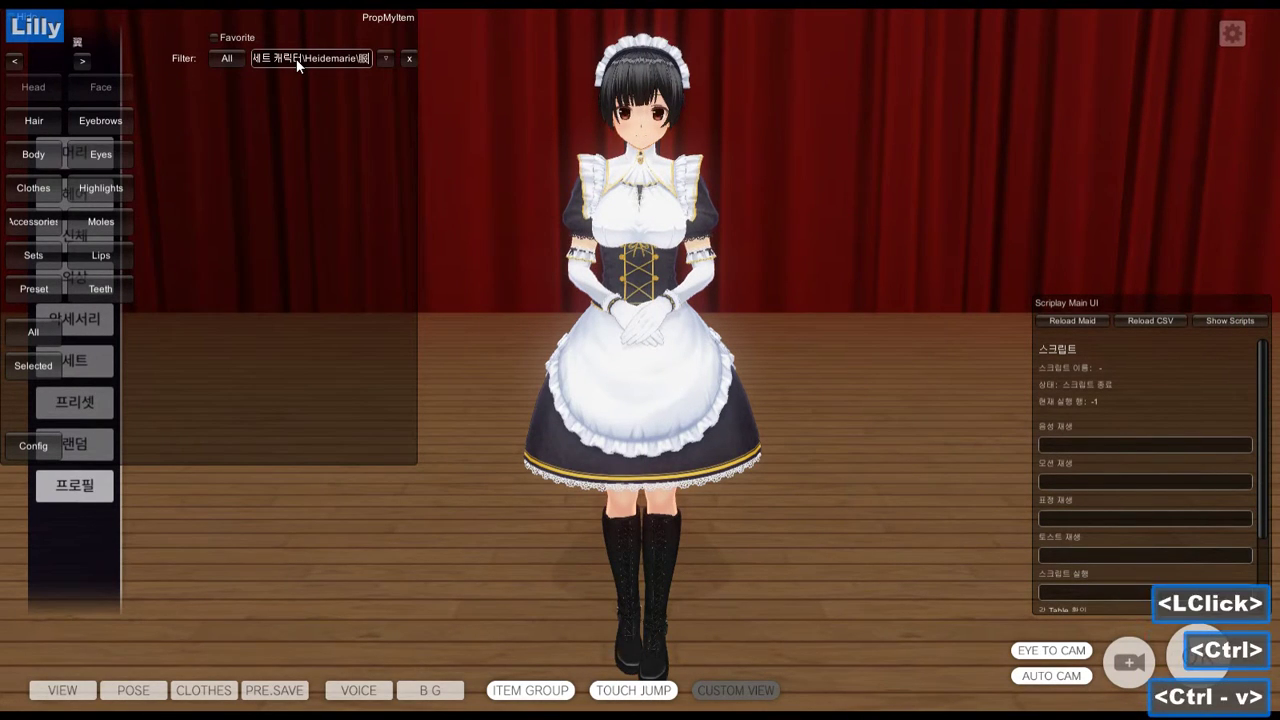
key("ctrl+z")
Switch to the 服 folder window and copy the base name of the prin_onep1.tex file
key("alt+Tab")
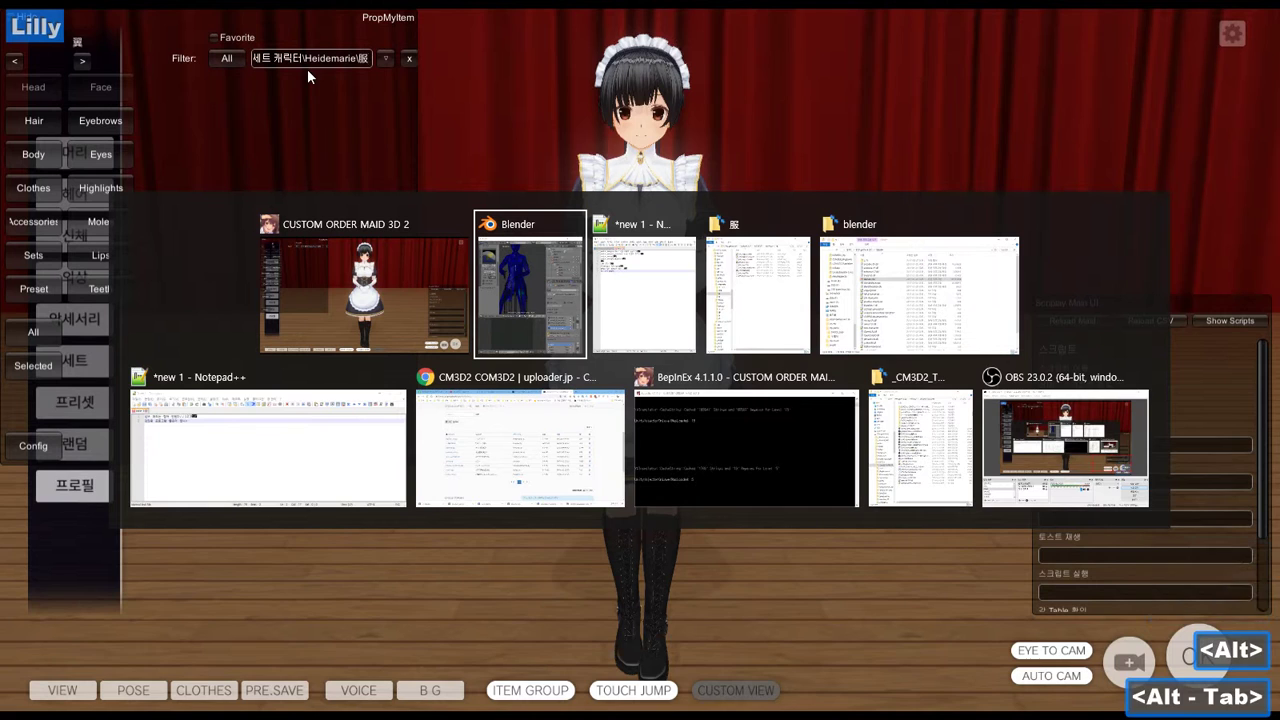
left_click(757, 290, "alt")
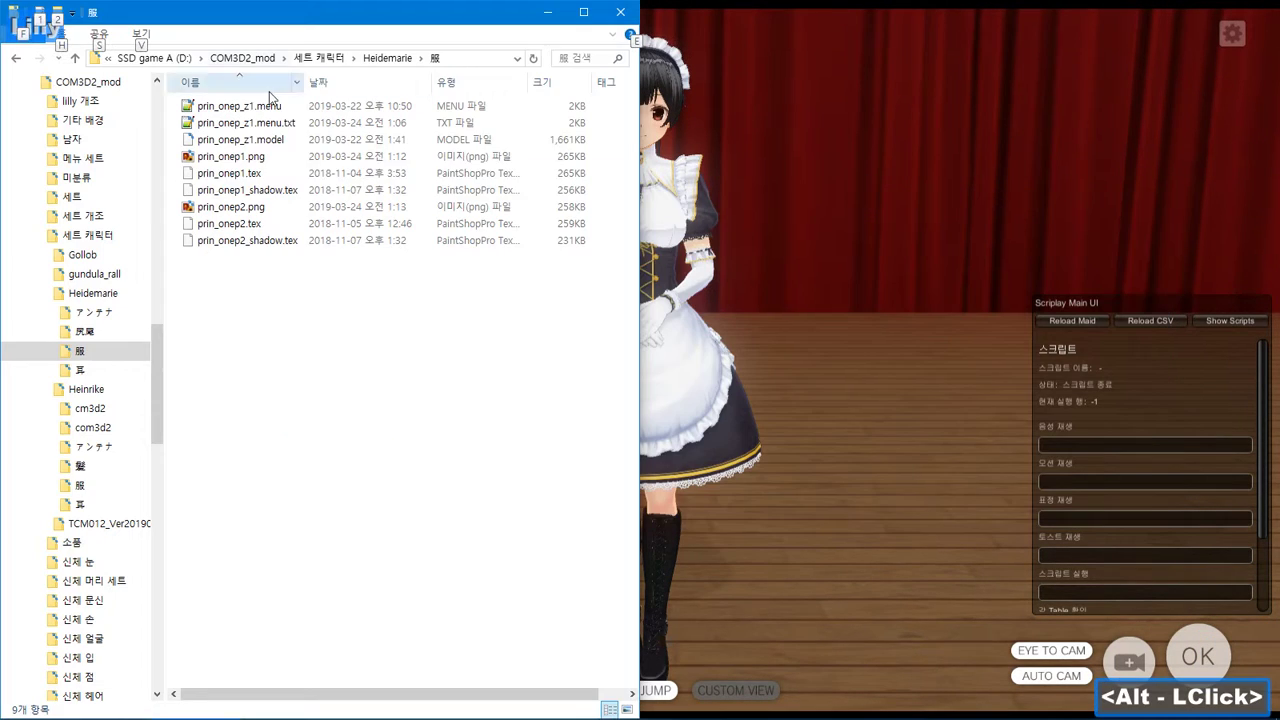
left_click(525, 173)
key("F2")
key("ctrl+c")
Return to CUSTOM ORDER MAID 3D 2 and filter the items of all categories by prin_onep
left_click(806, 176)
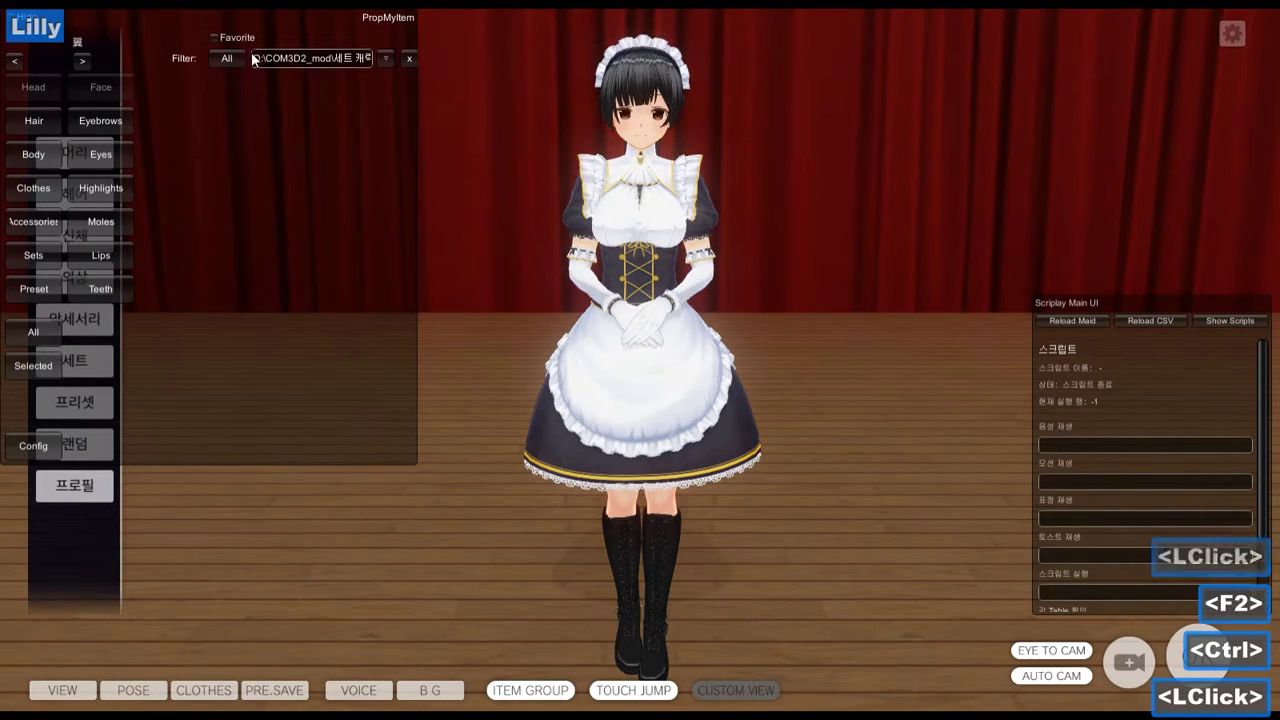
double_click(306, 61, "ctrl")
key("ctrl+a")
key("ctrl+v")
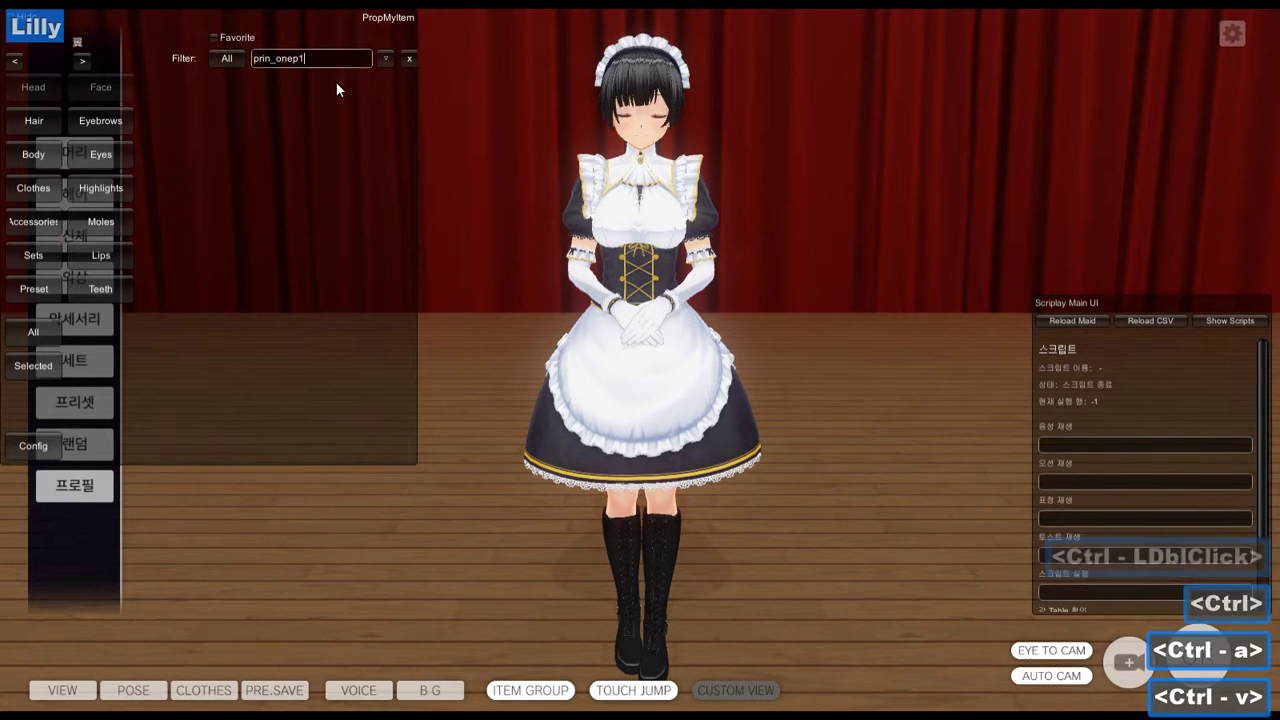
key("BackSpace")
left_click(14, 338)
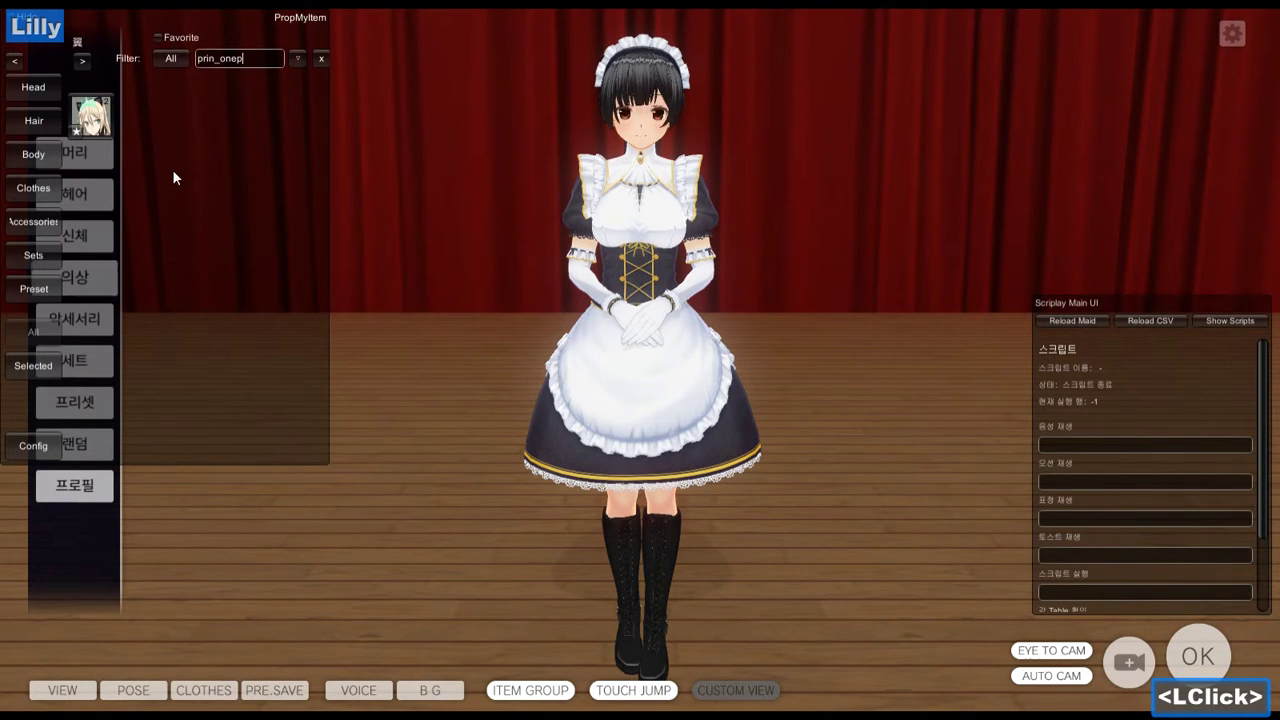
Put the filtered prin_onep outfit on the maid and inspect it from an angled view
left_click(100, 111)
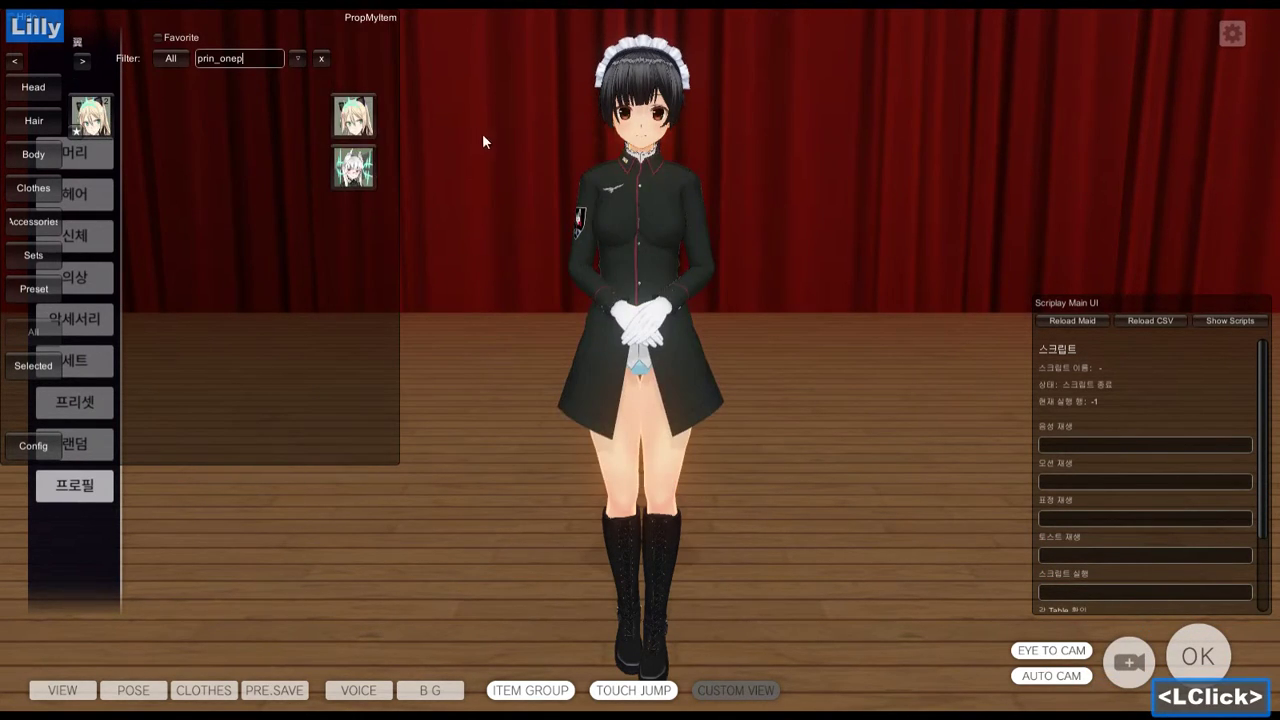
mouse_move(482, 141)
right_mouse_down()
mouse_move(517, 143)
mouse_move(480, 146)
right_mouse_up()
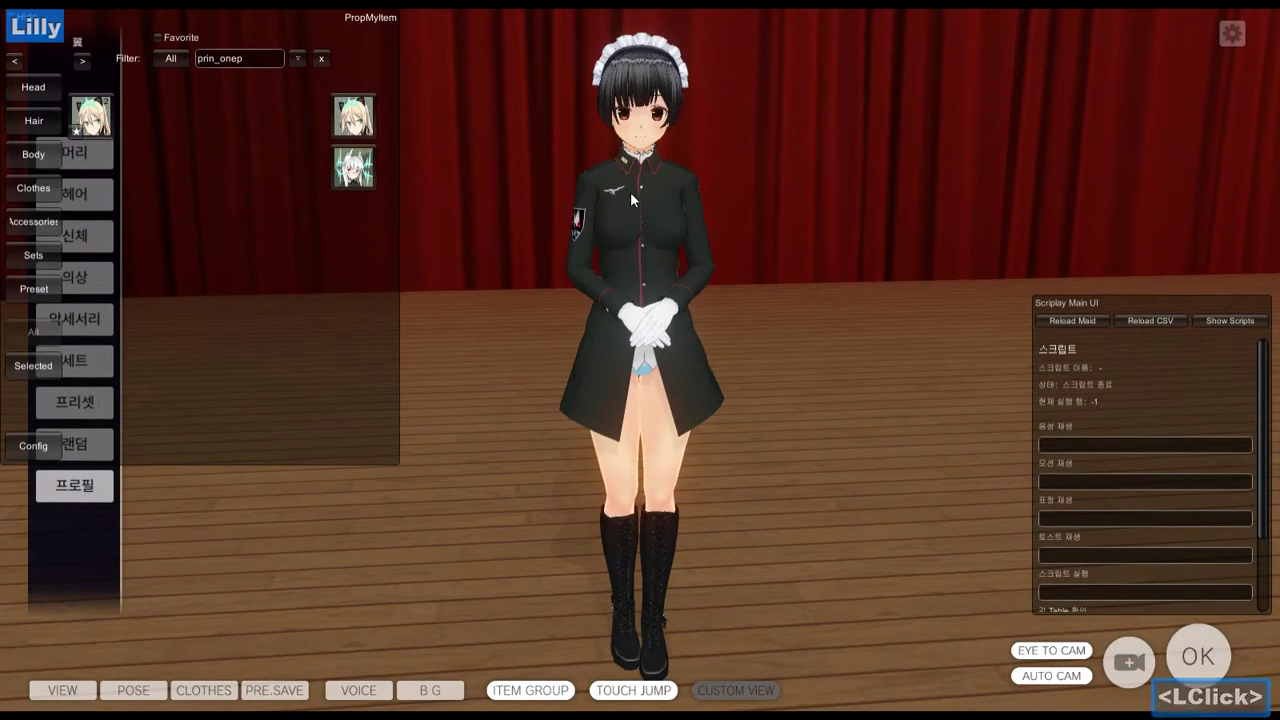
middle_click_drag(630, 192, 690, 189)
right_click_drag(690, 189, 765, 187)
middle_click_drag(765, 187, 636, 210)
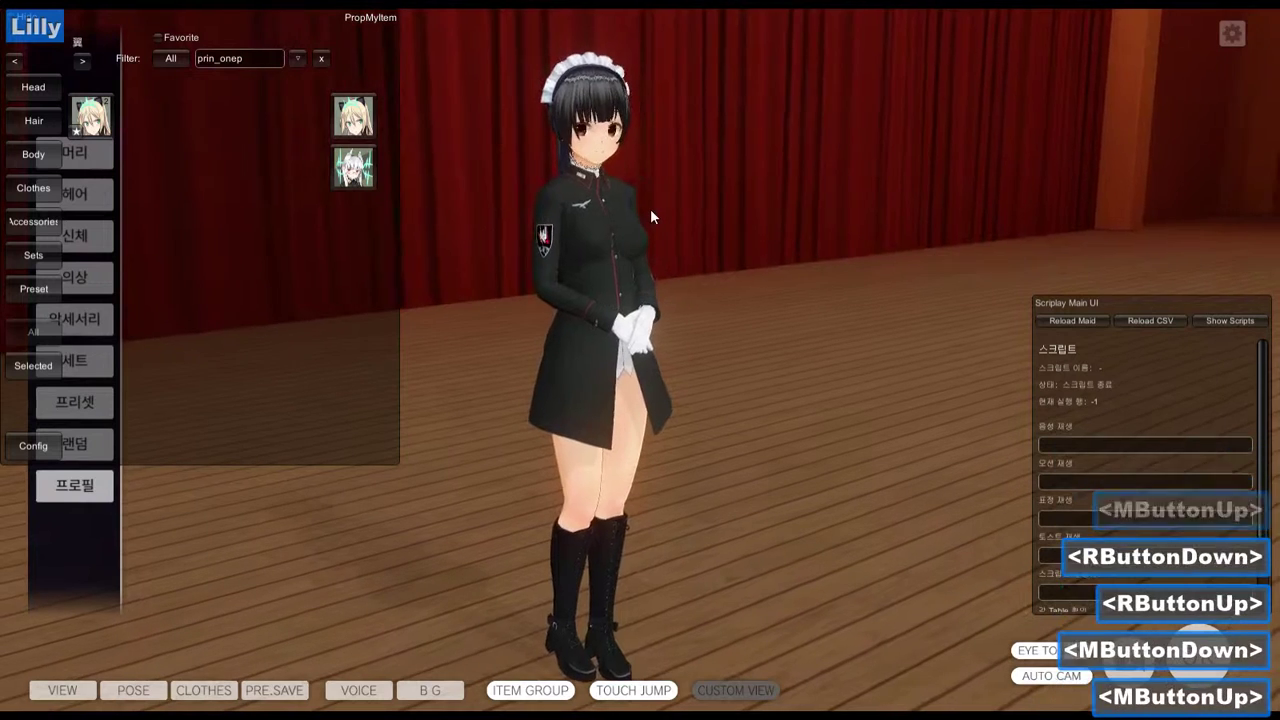
Switch to the Notepad++ note and add a third line reading "복구 완료"
key("alt+Tab")
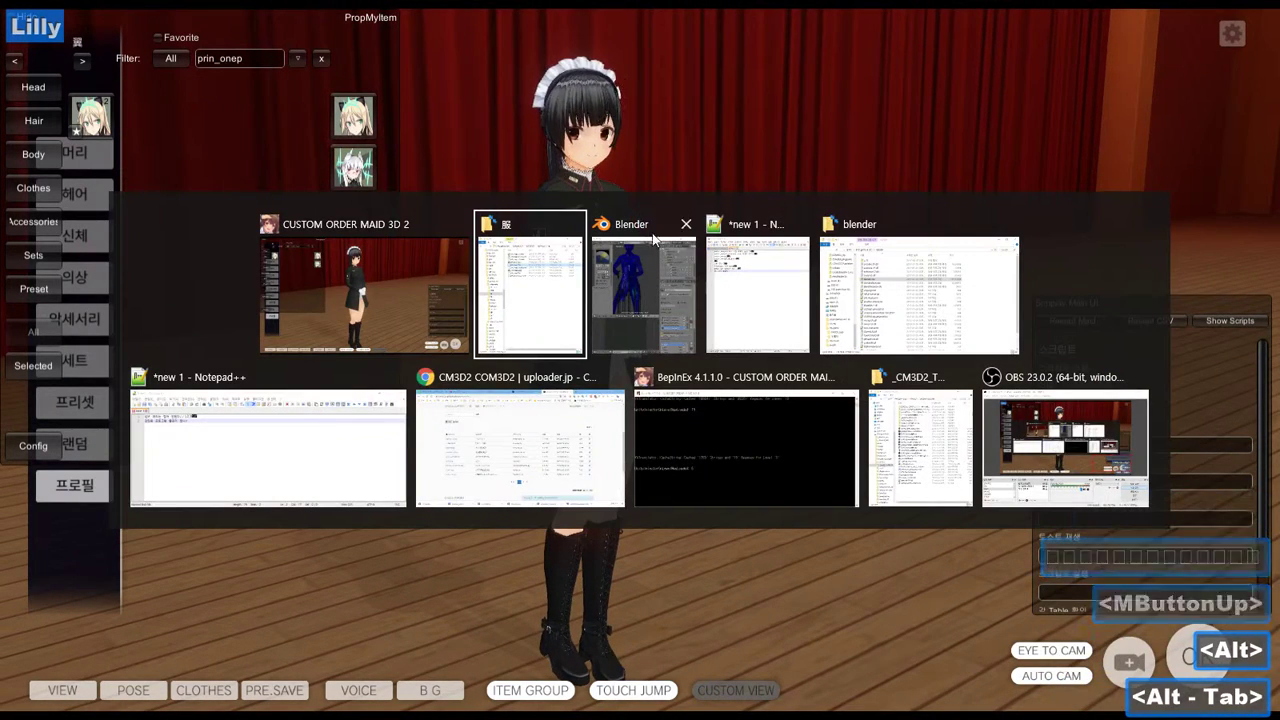
left_click(343, 480, "alt")
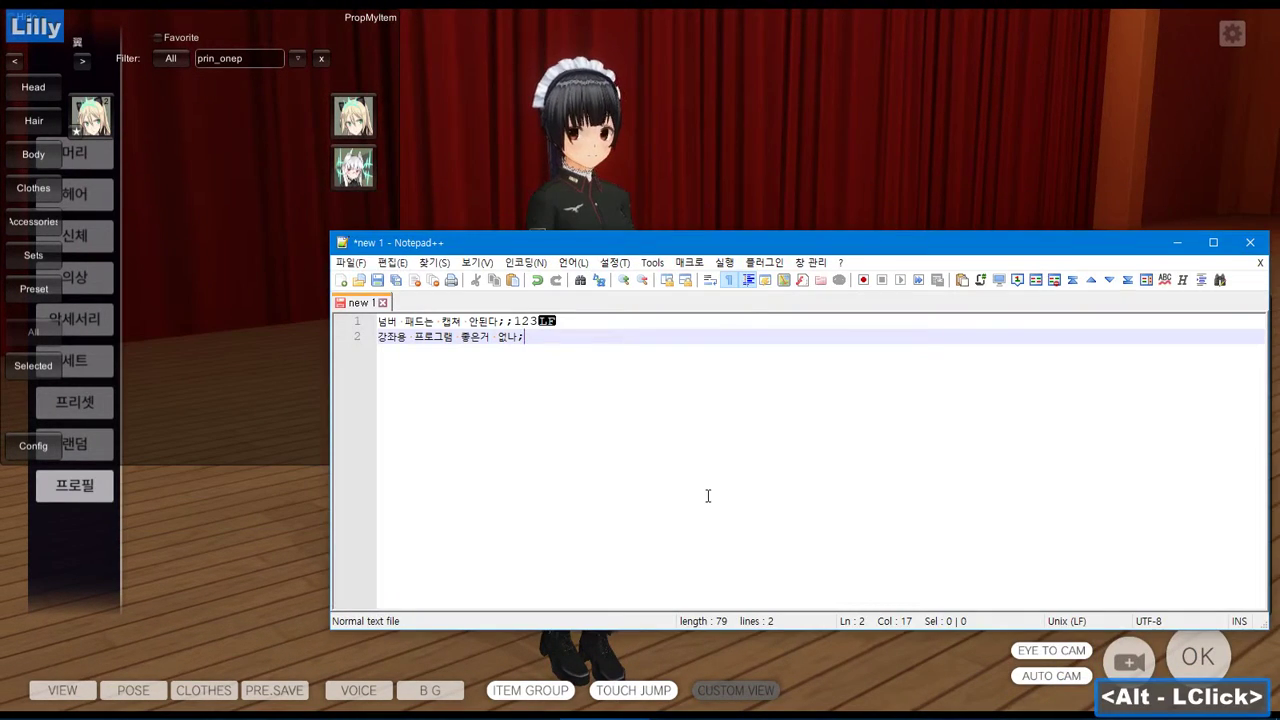
key("Return")
type("복")
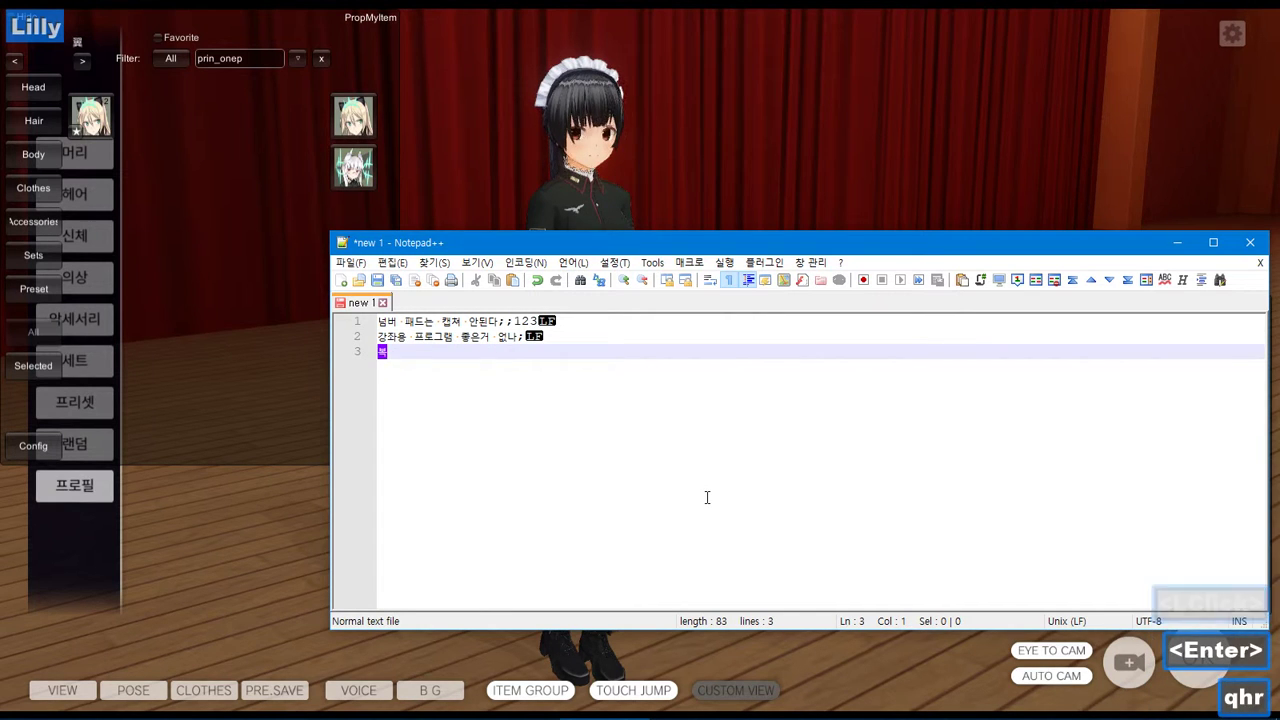
type("구 오ㅏㄴㄹㅛ")
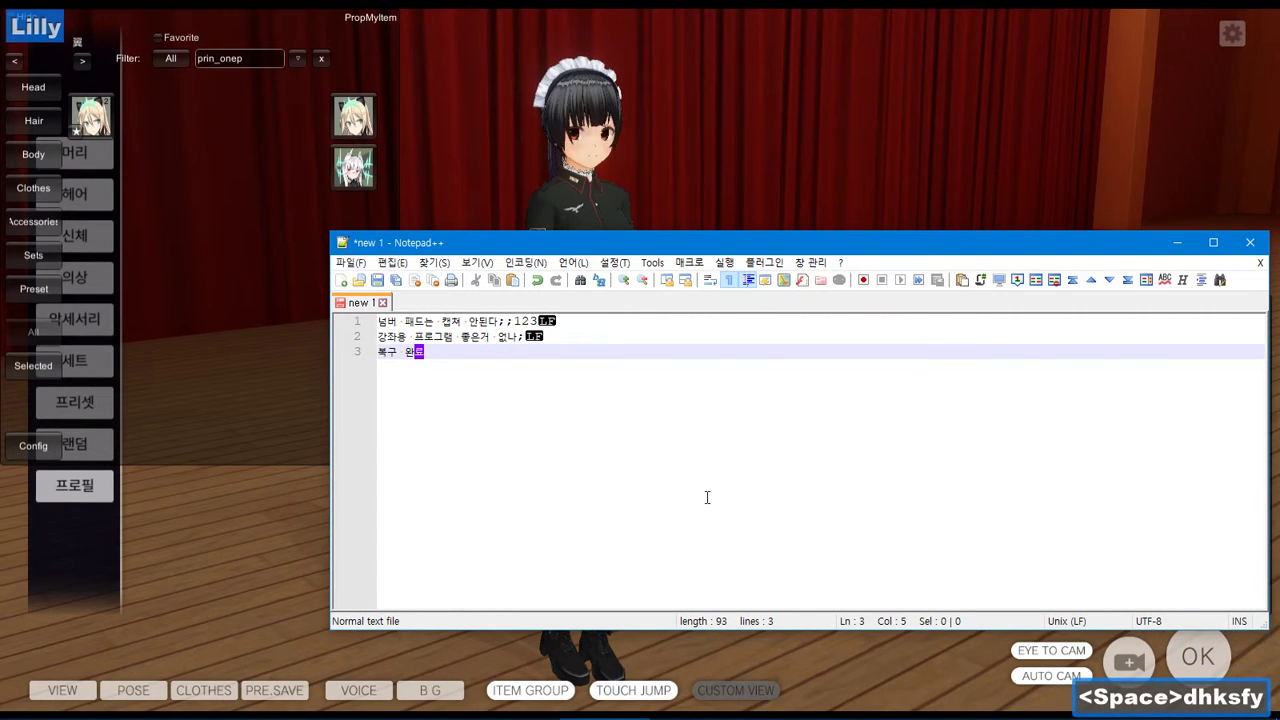
left_click(770, 714)
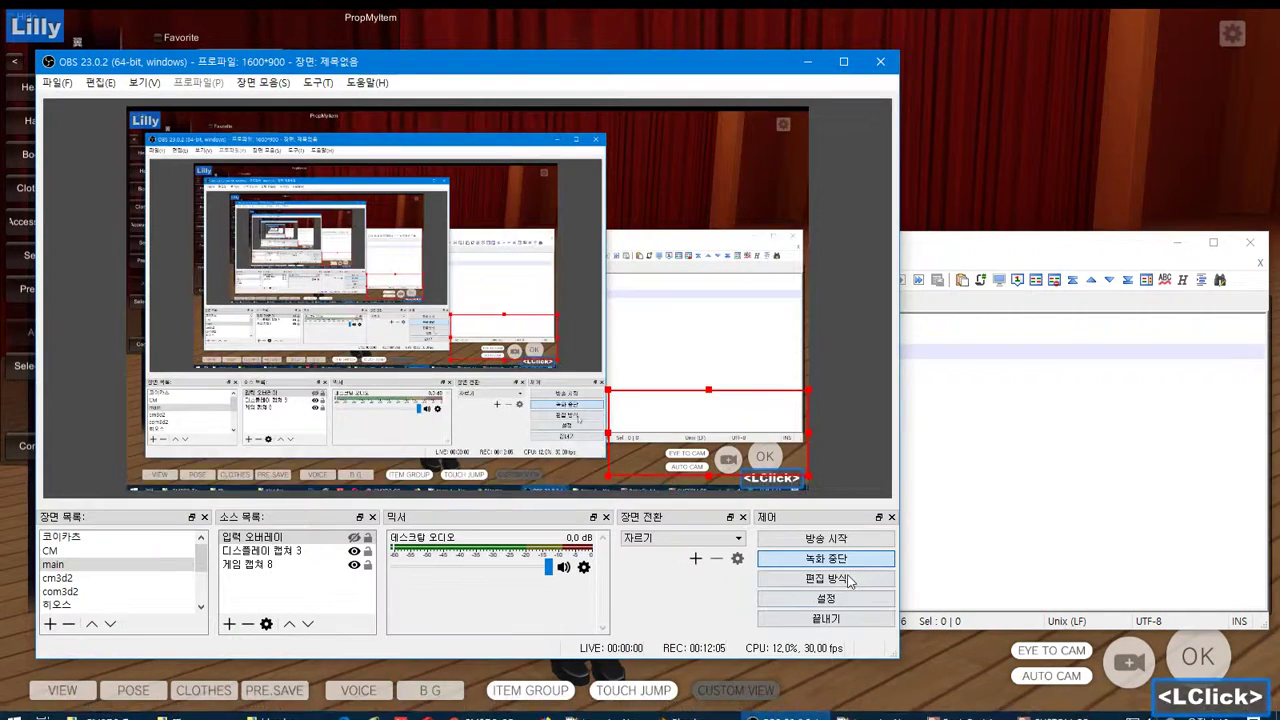